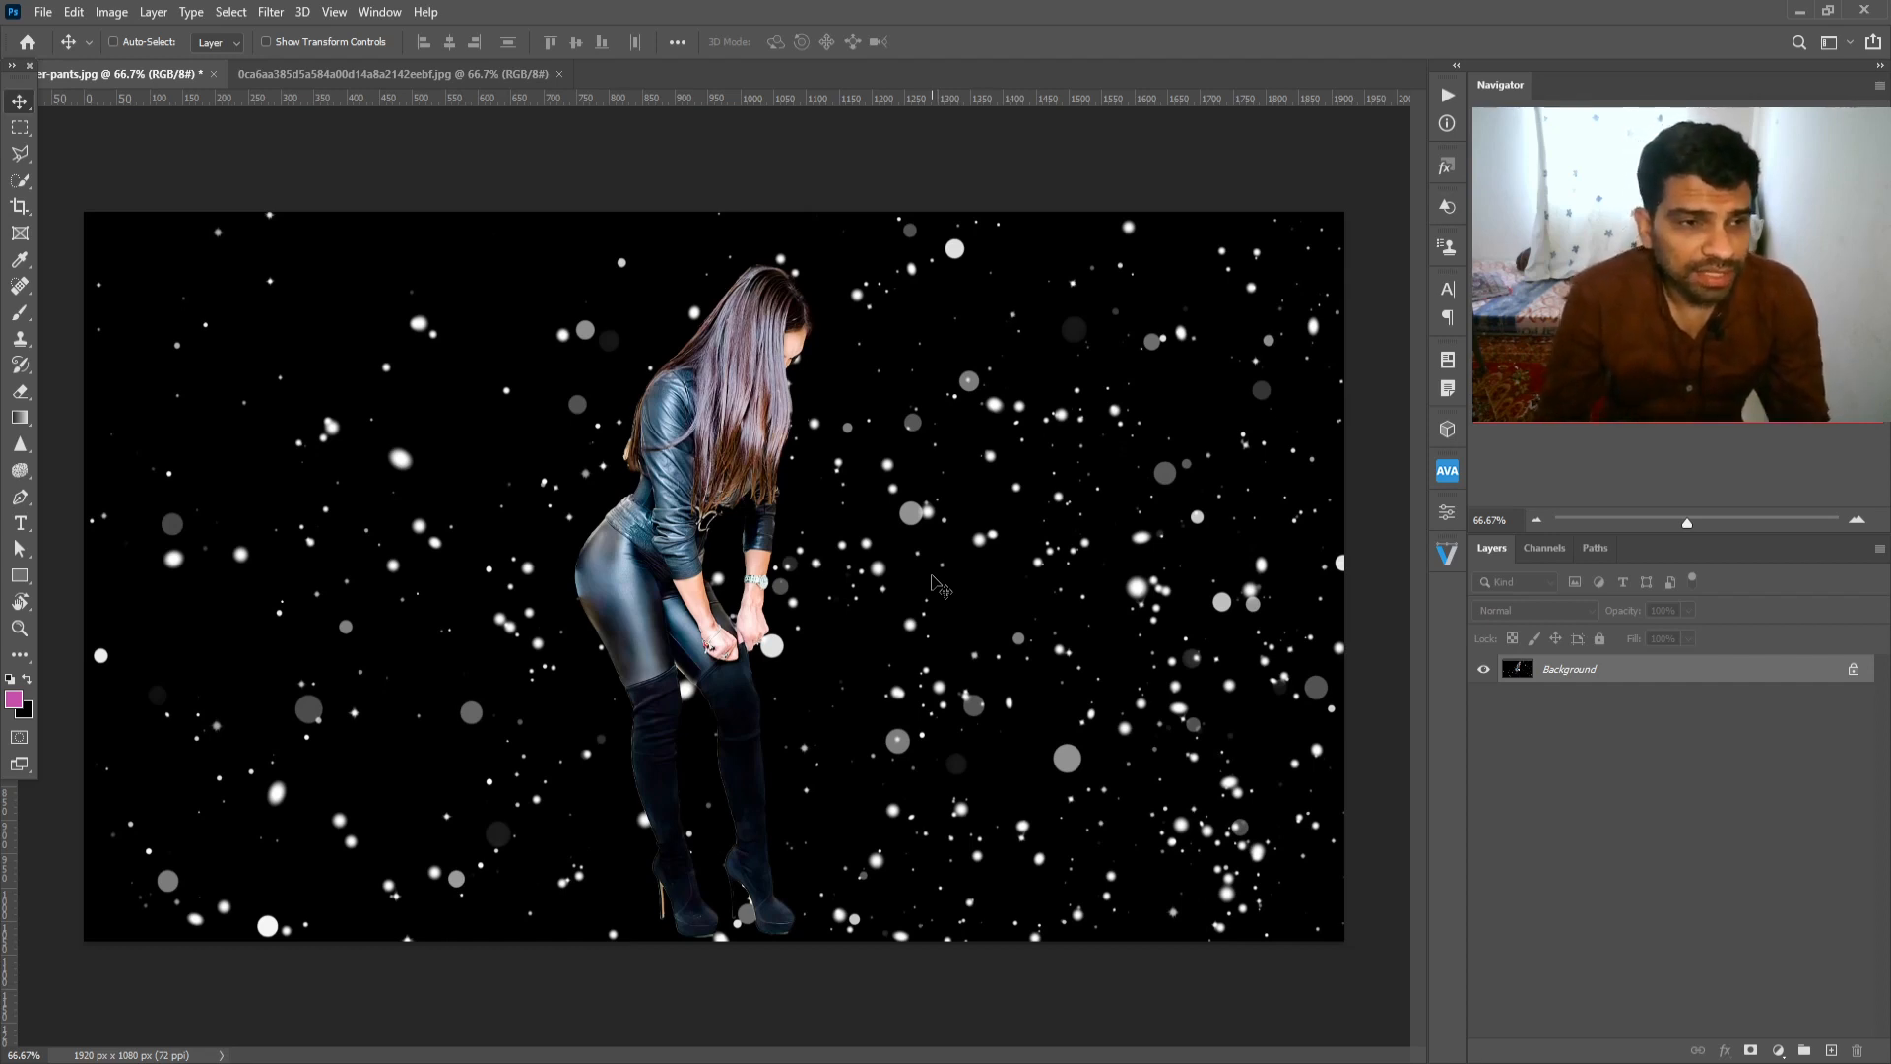
Step: Choose the Quick Selection tool and automatically select the standing woman with Select Subject
click(21, 135)
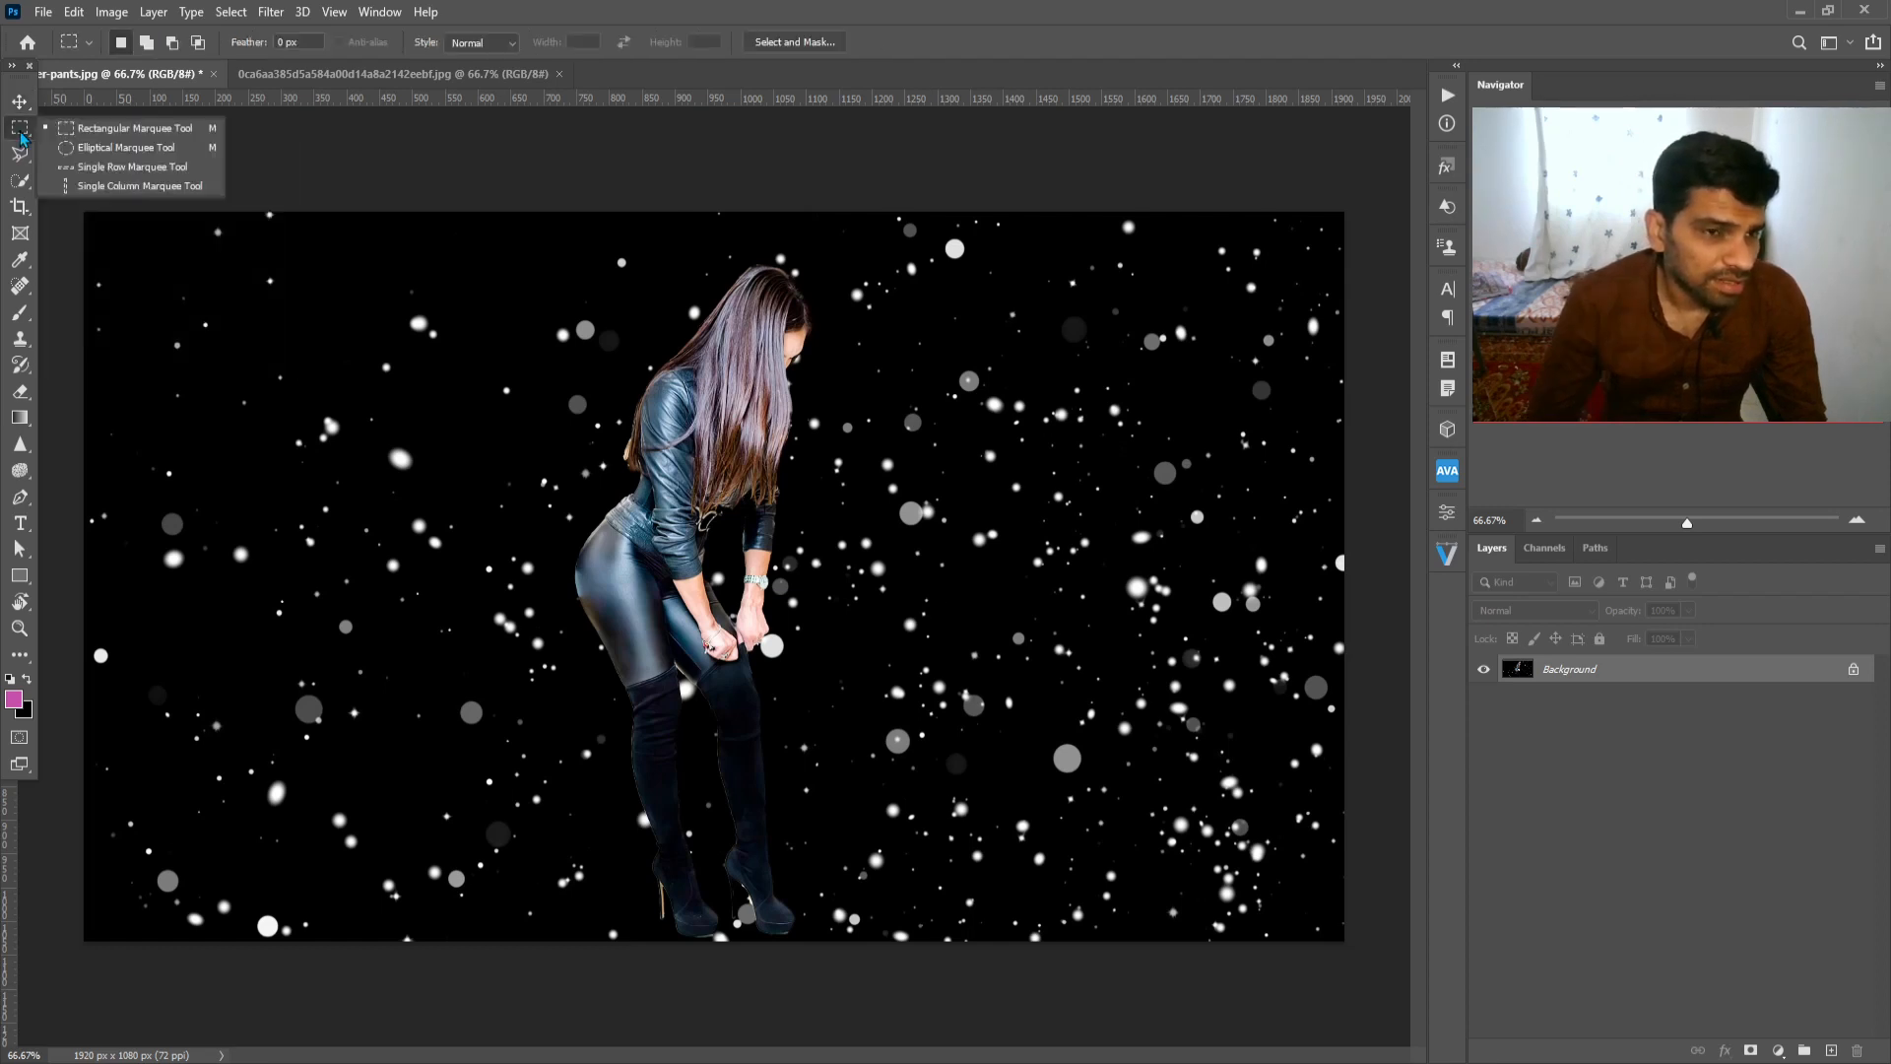
click(65, 129)
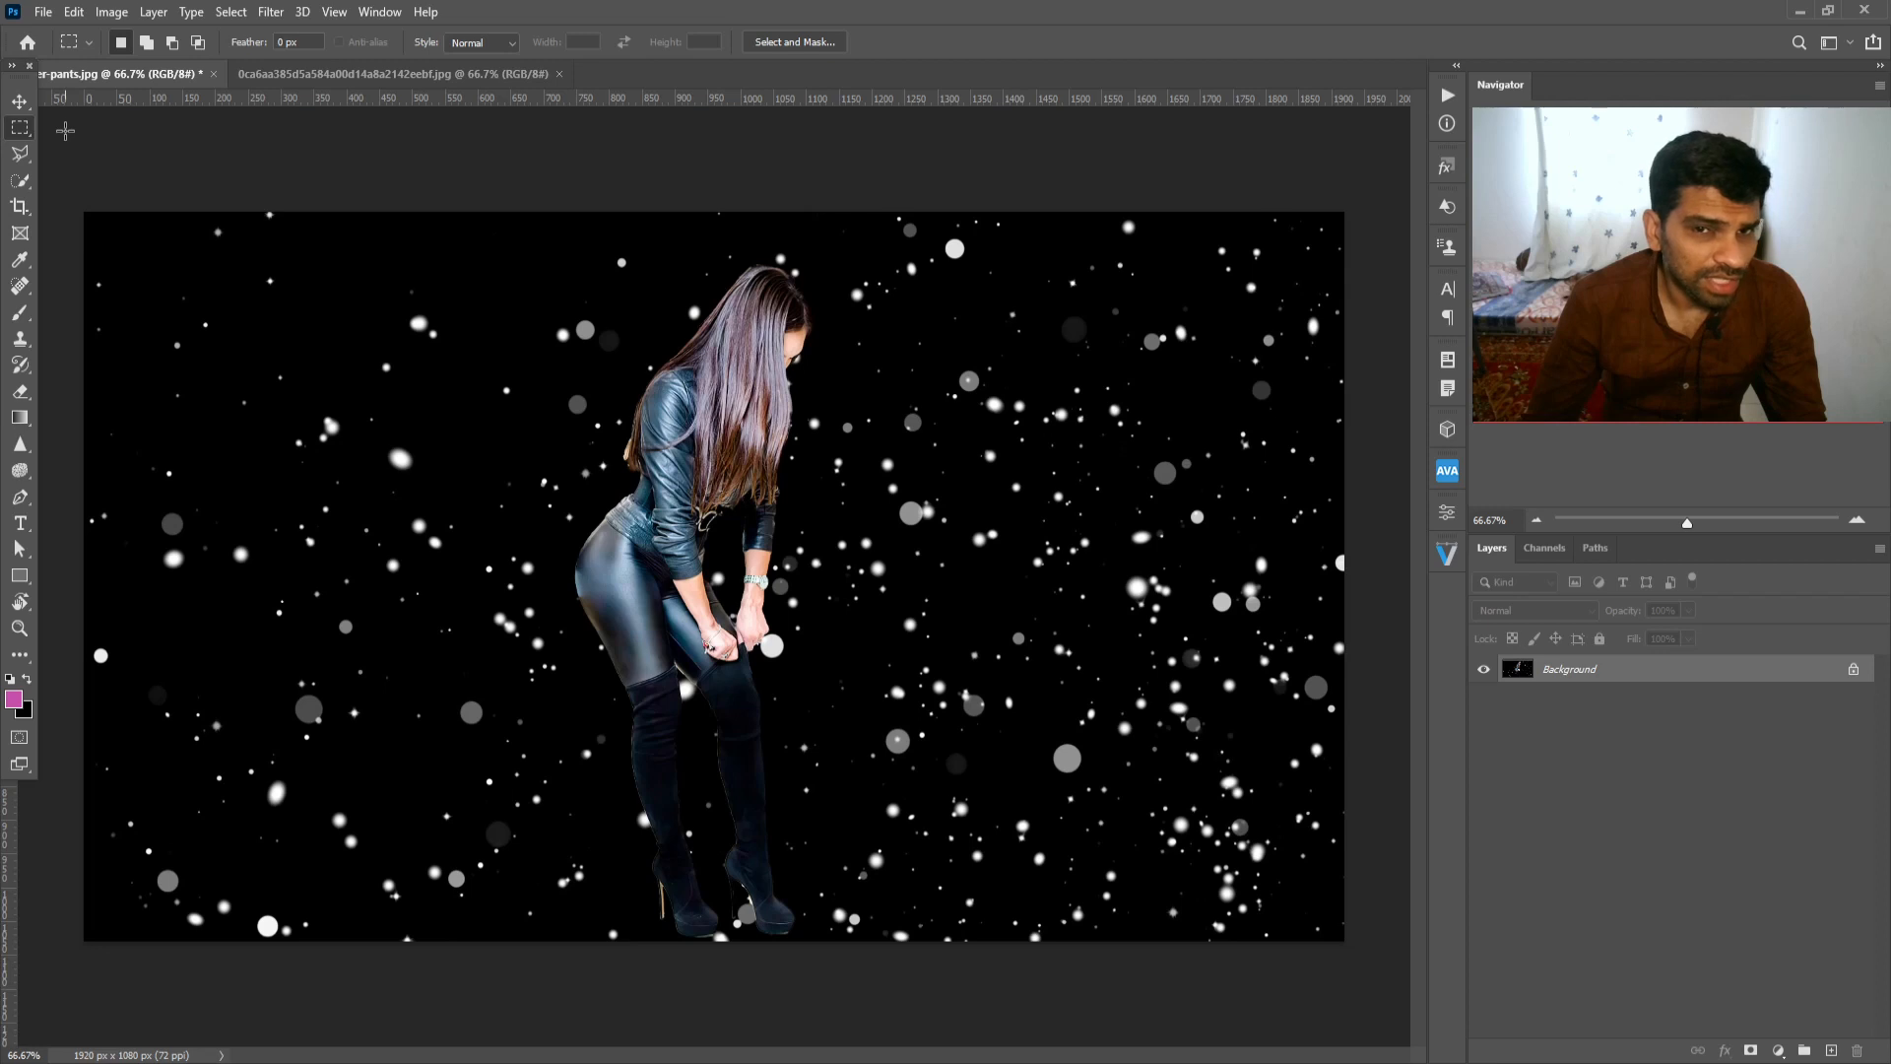
click(21, 183)
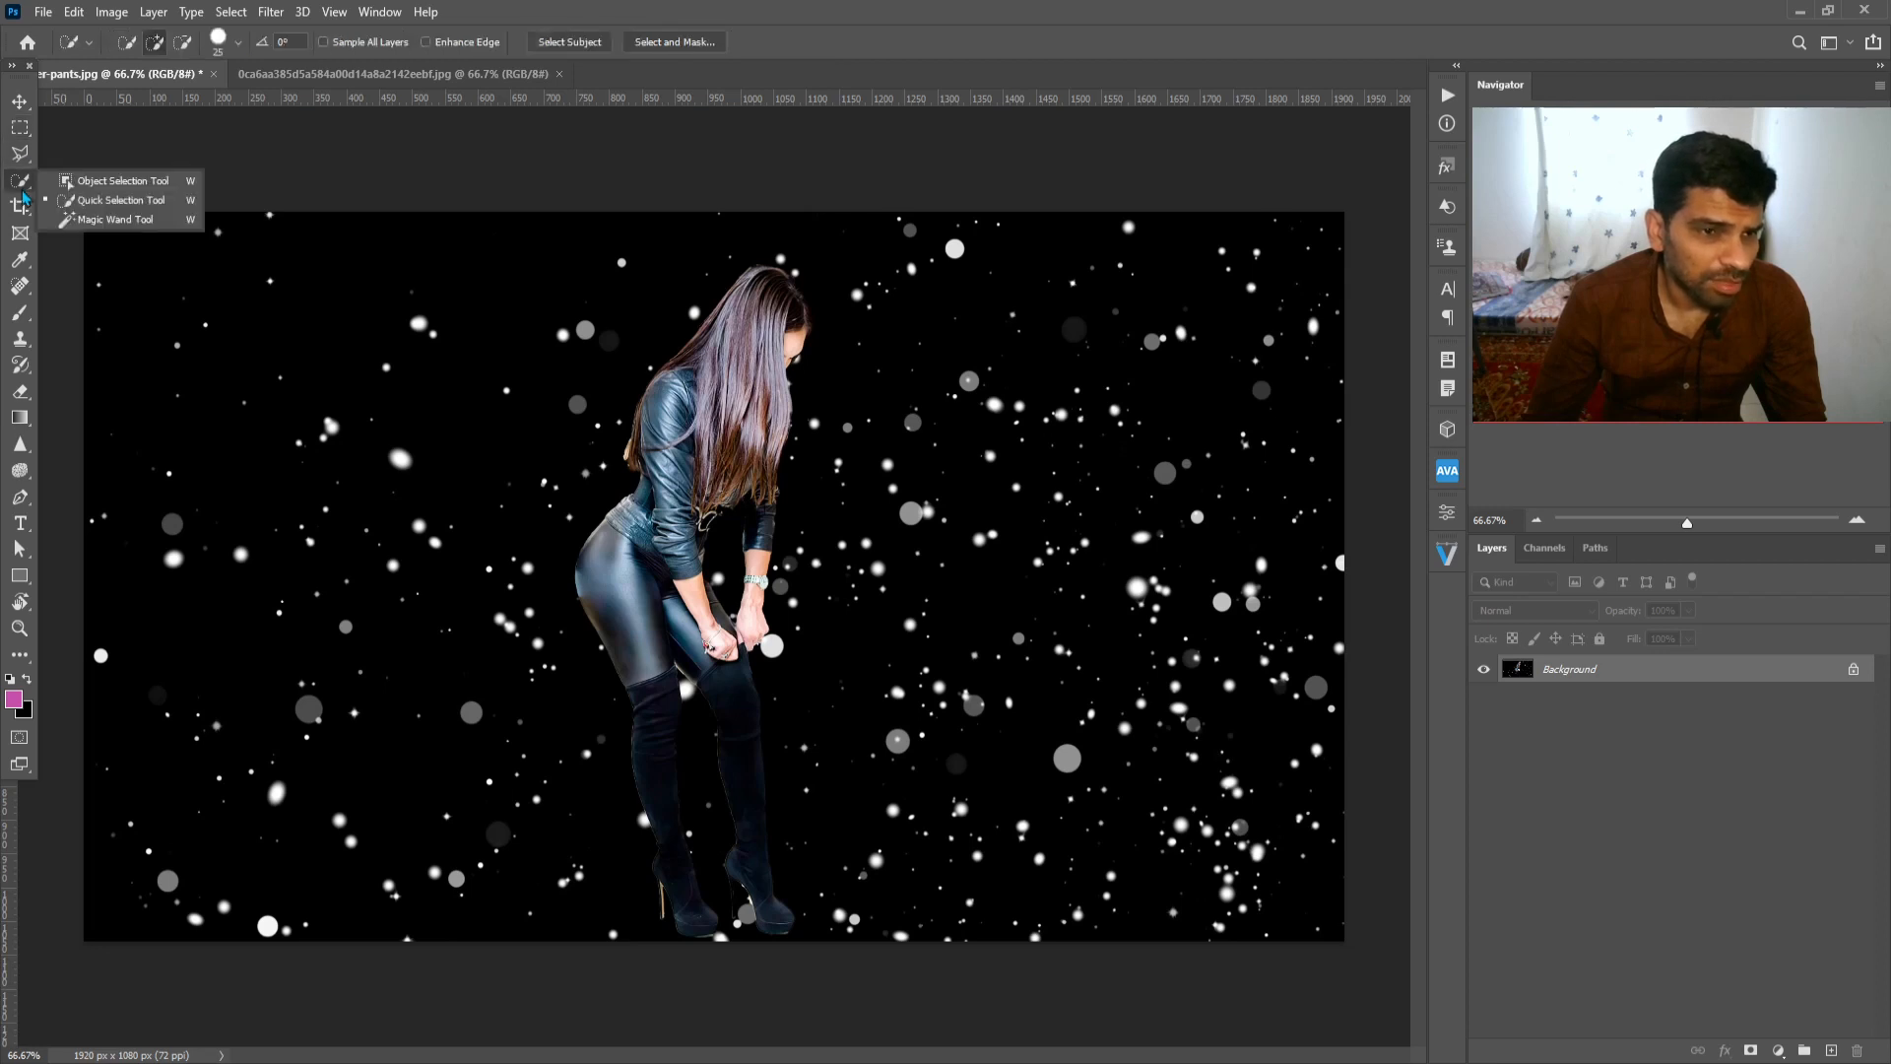
click(159, 202)
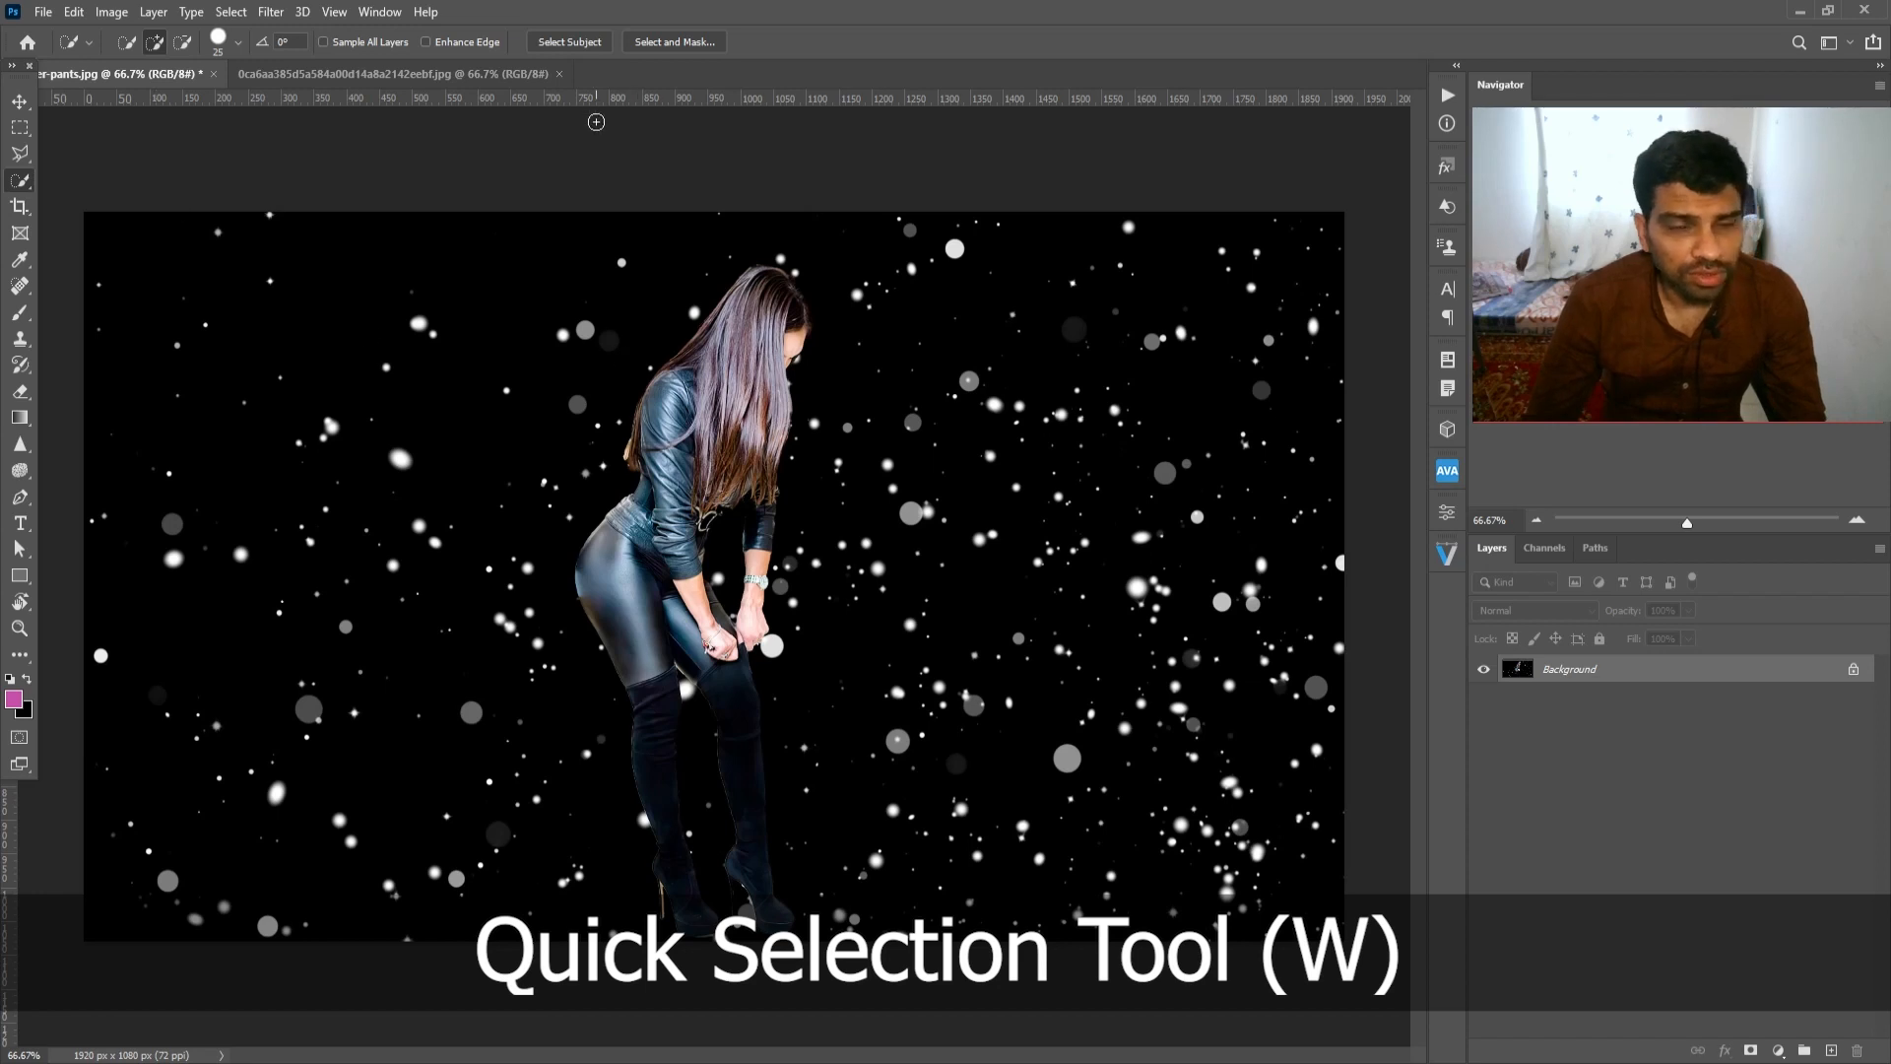
click(574, 42)
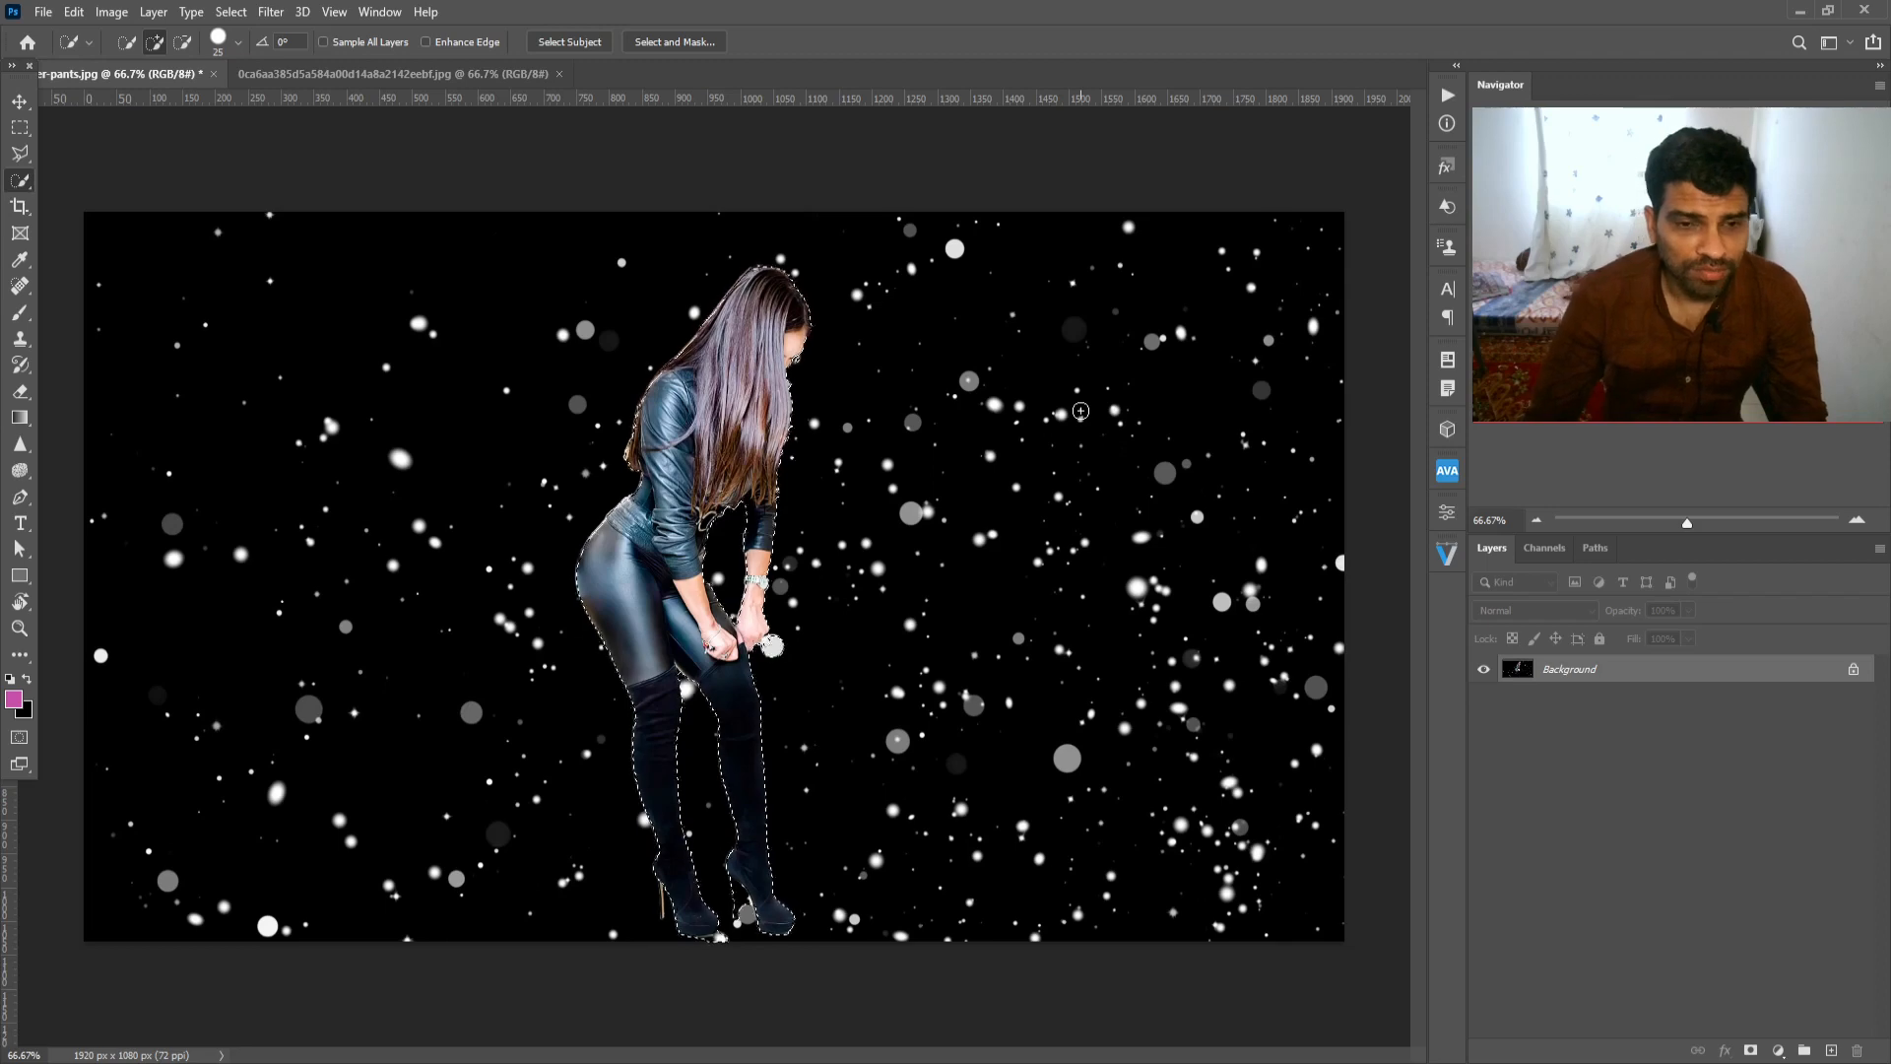
Step: Subtract the stray white spot below the toe of the left boot from the selection
drag(750, 921, 793, 950)
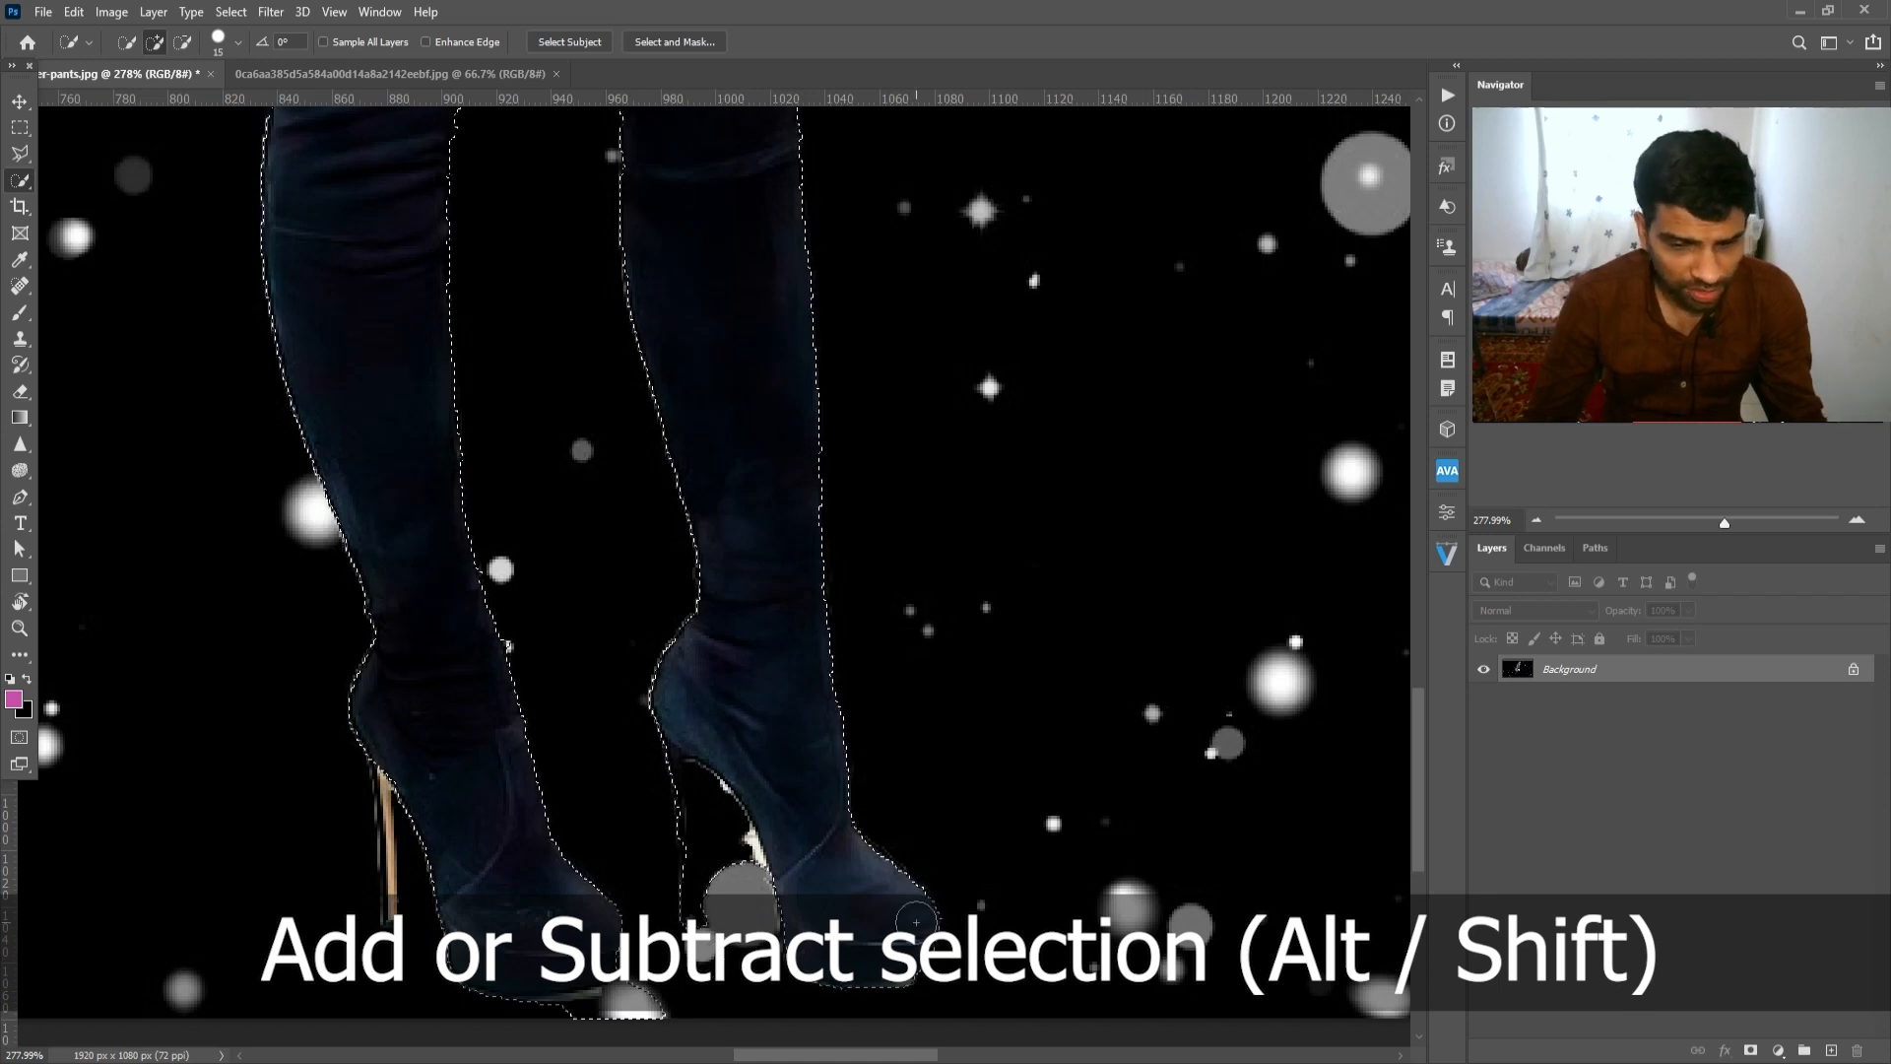
drag(788, 922, 877, 662)
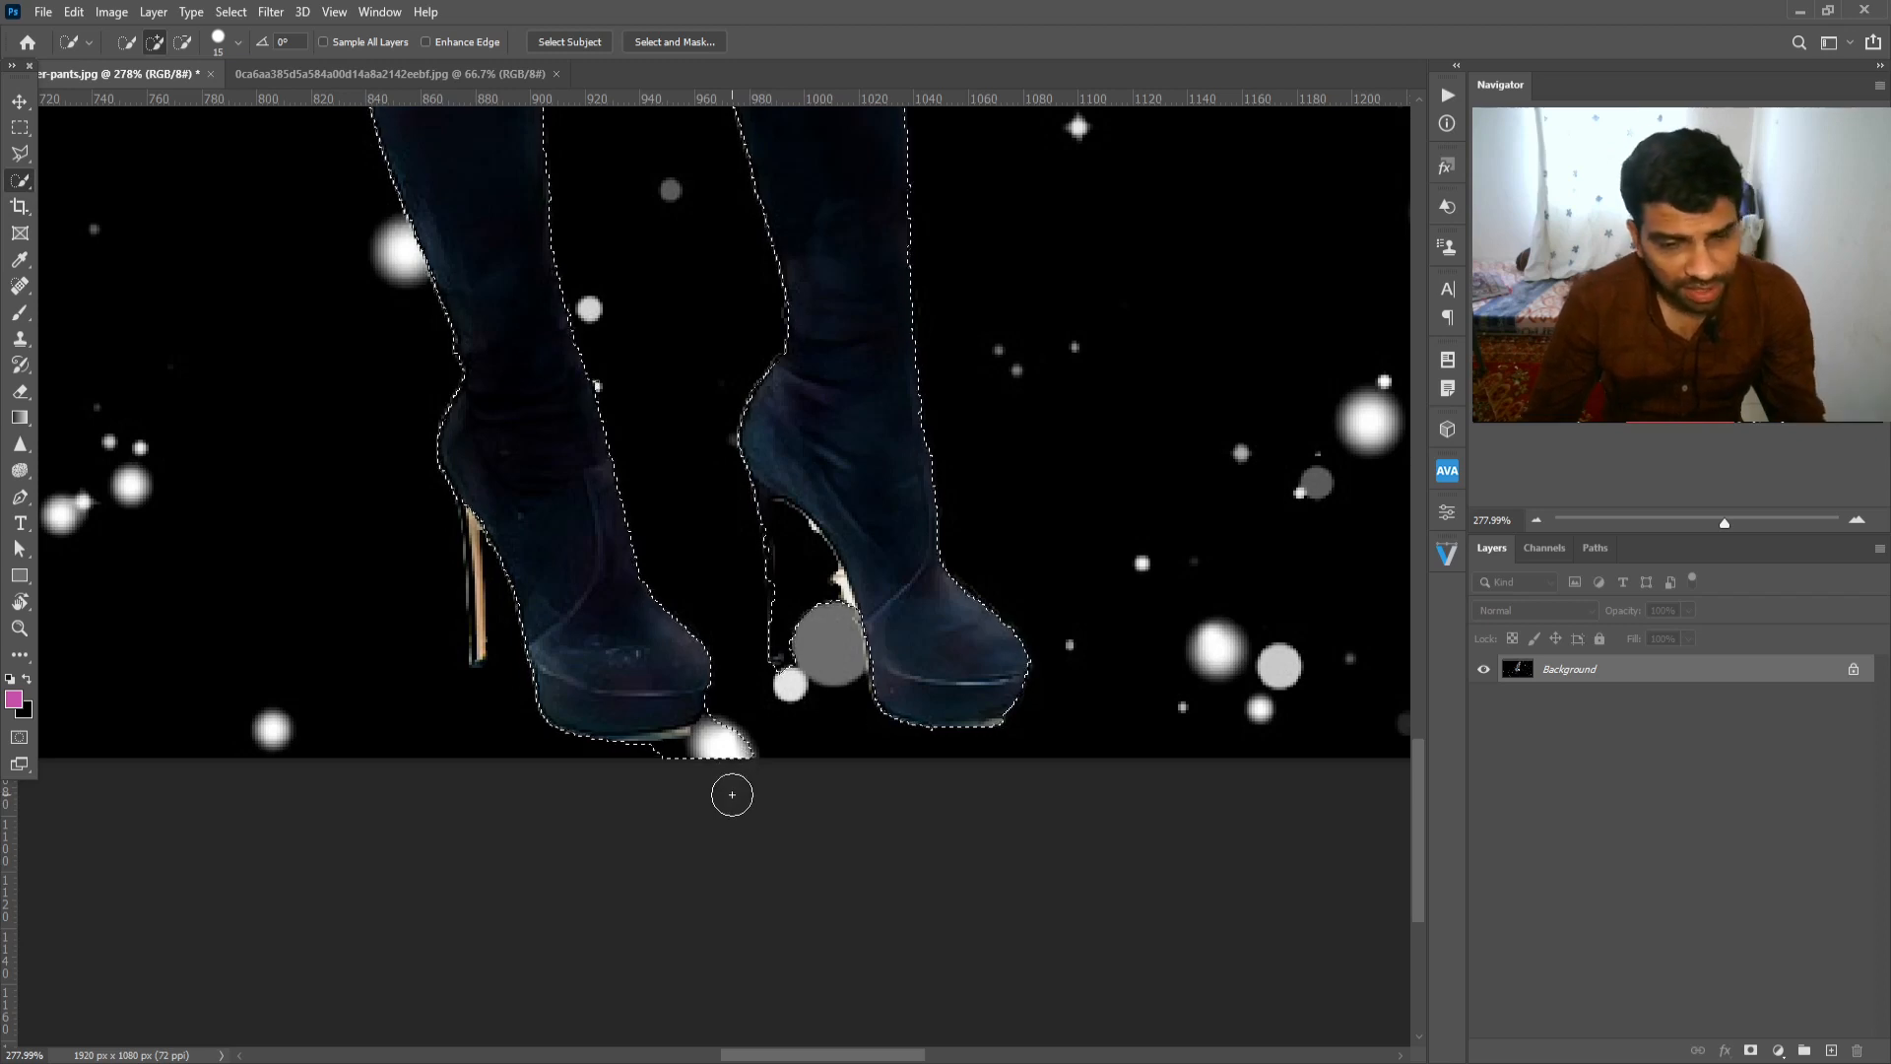
key(alt)
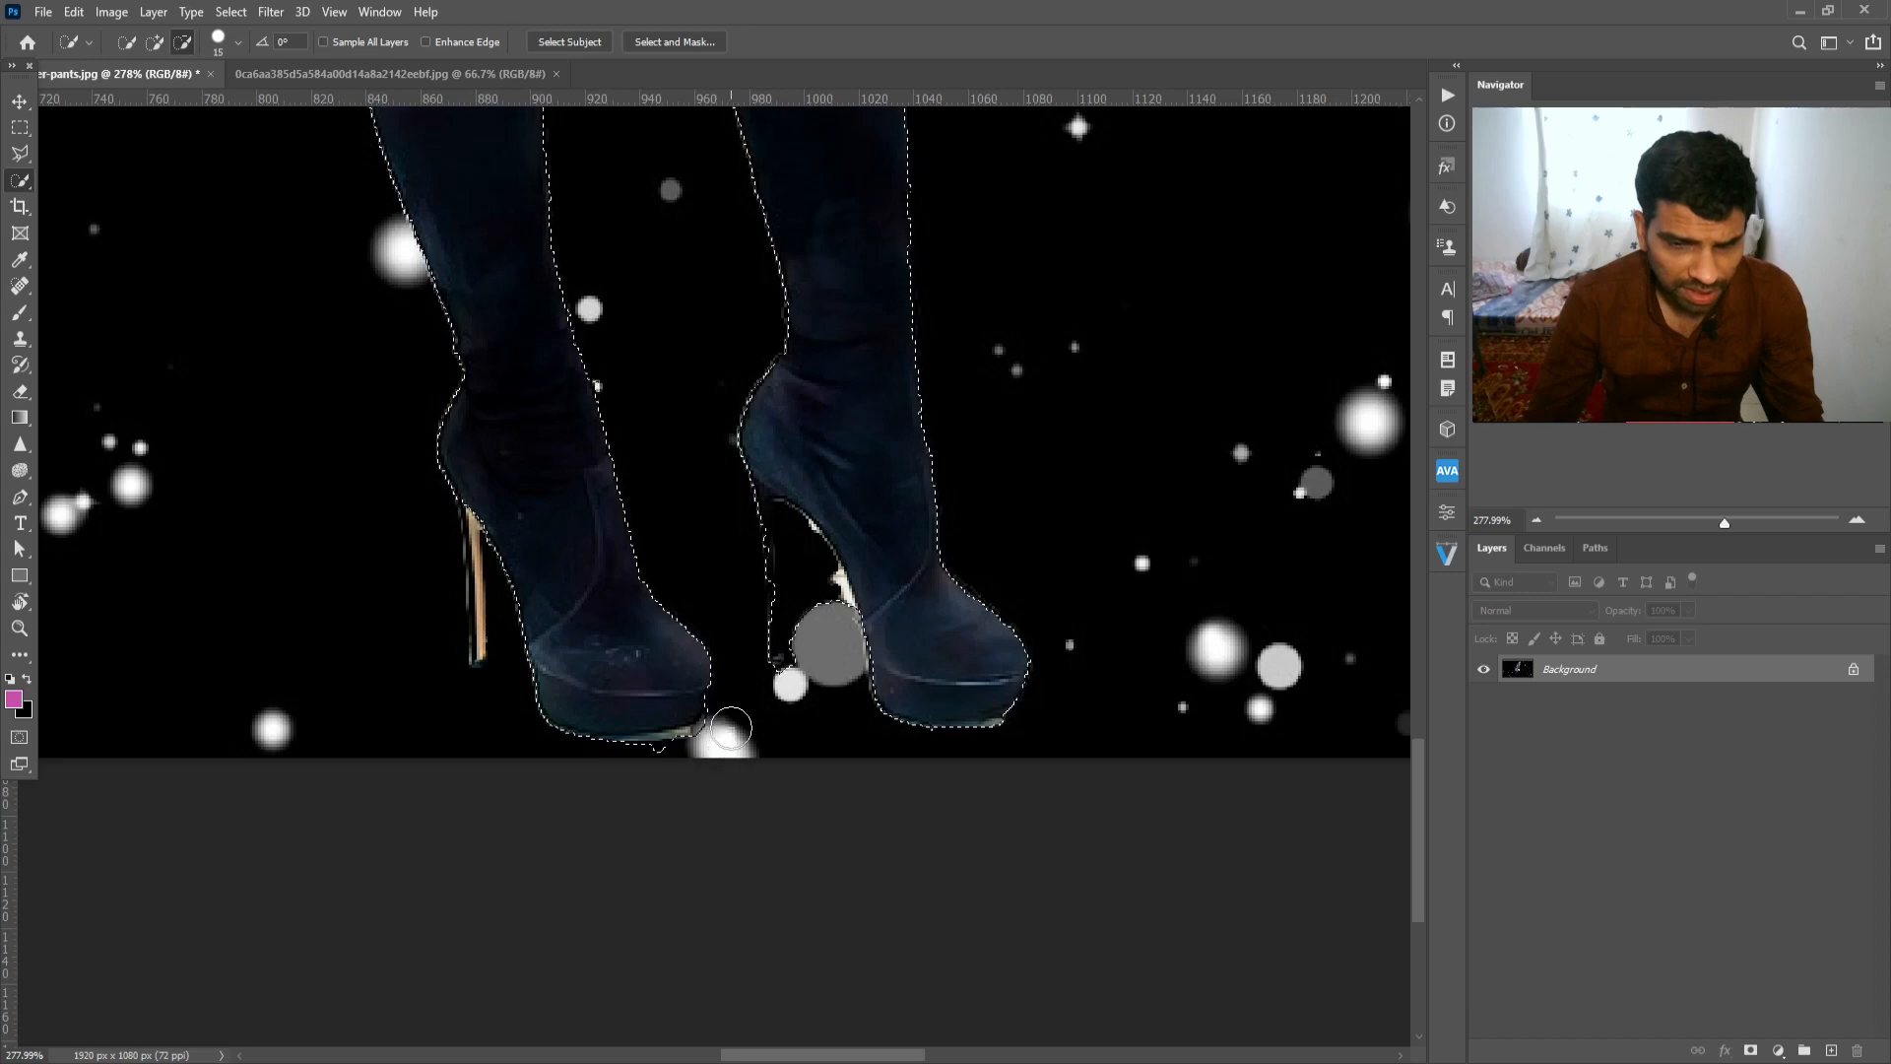
drag(706, 753, 654, 768)
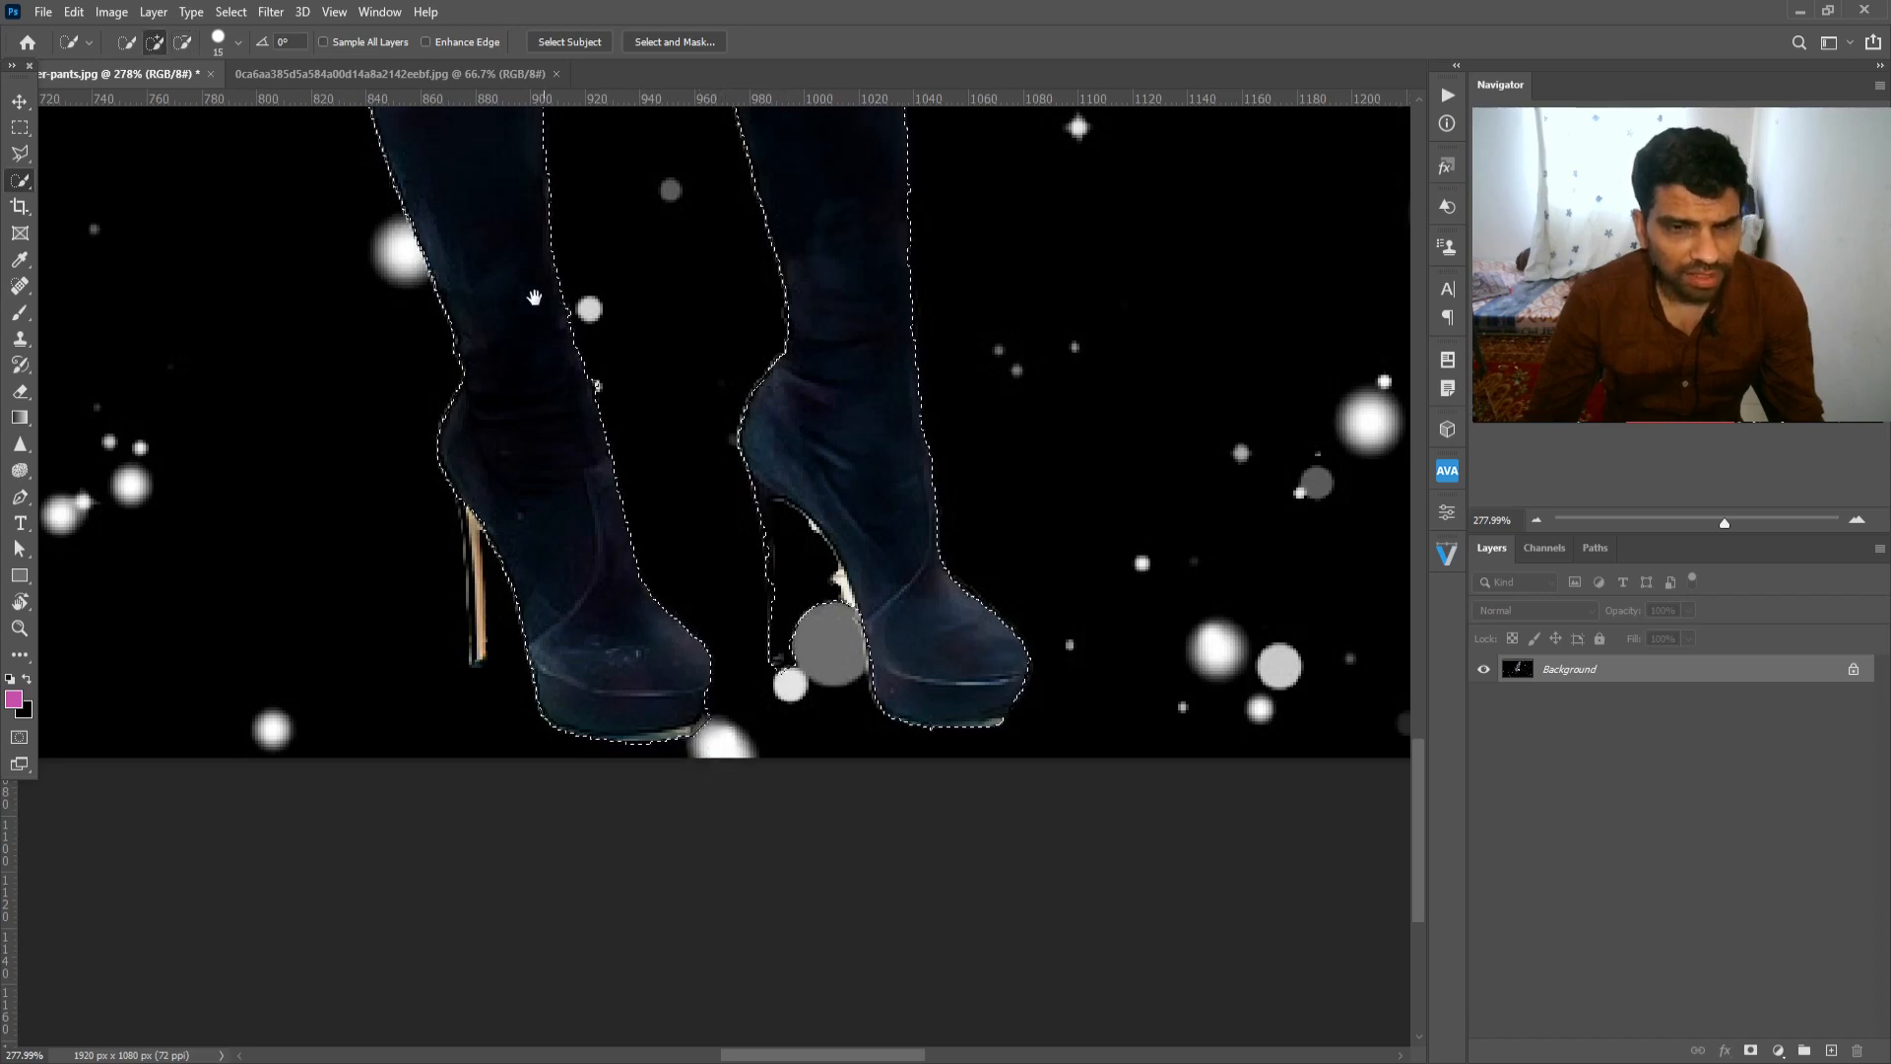
Step: Check the selection edge along the body and subtract the pale round light spot beside the woman's hand
drag(523, 271, 883, 959)
drag(680, 380, 746, 1015)
drag(786, 423, 638, 895)
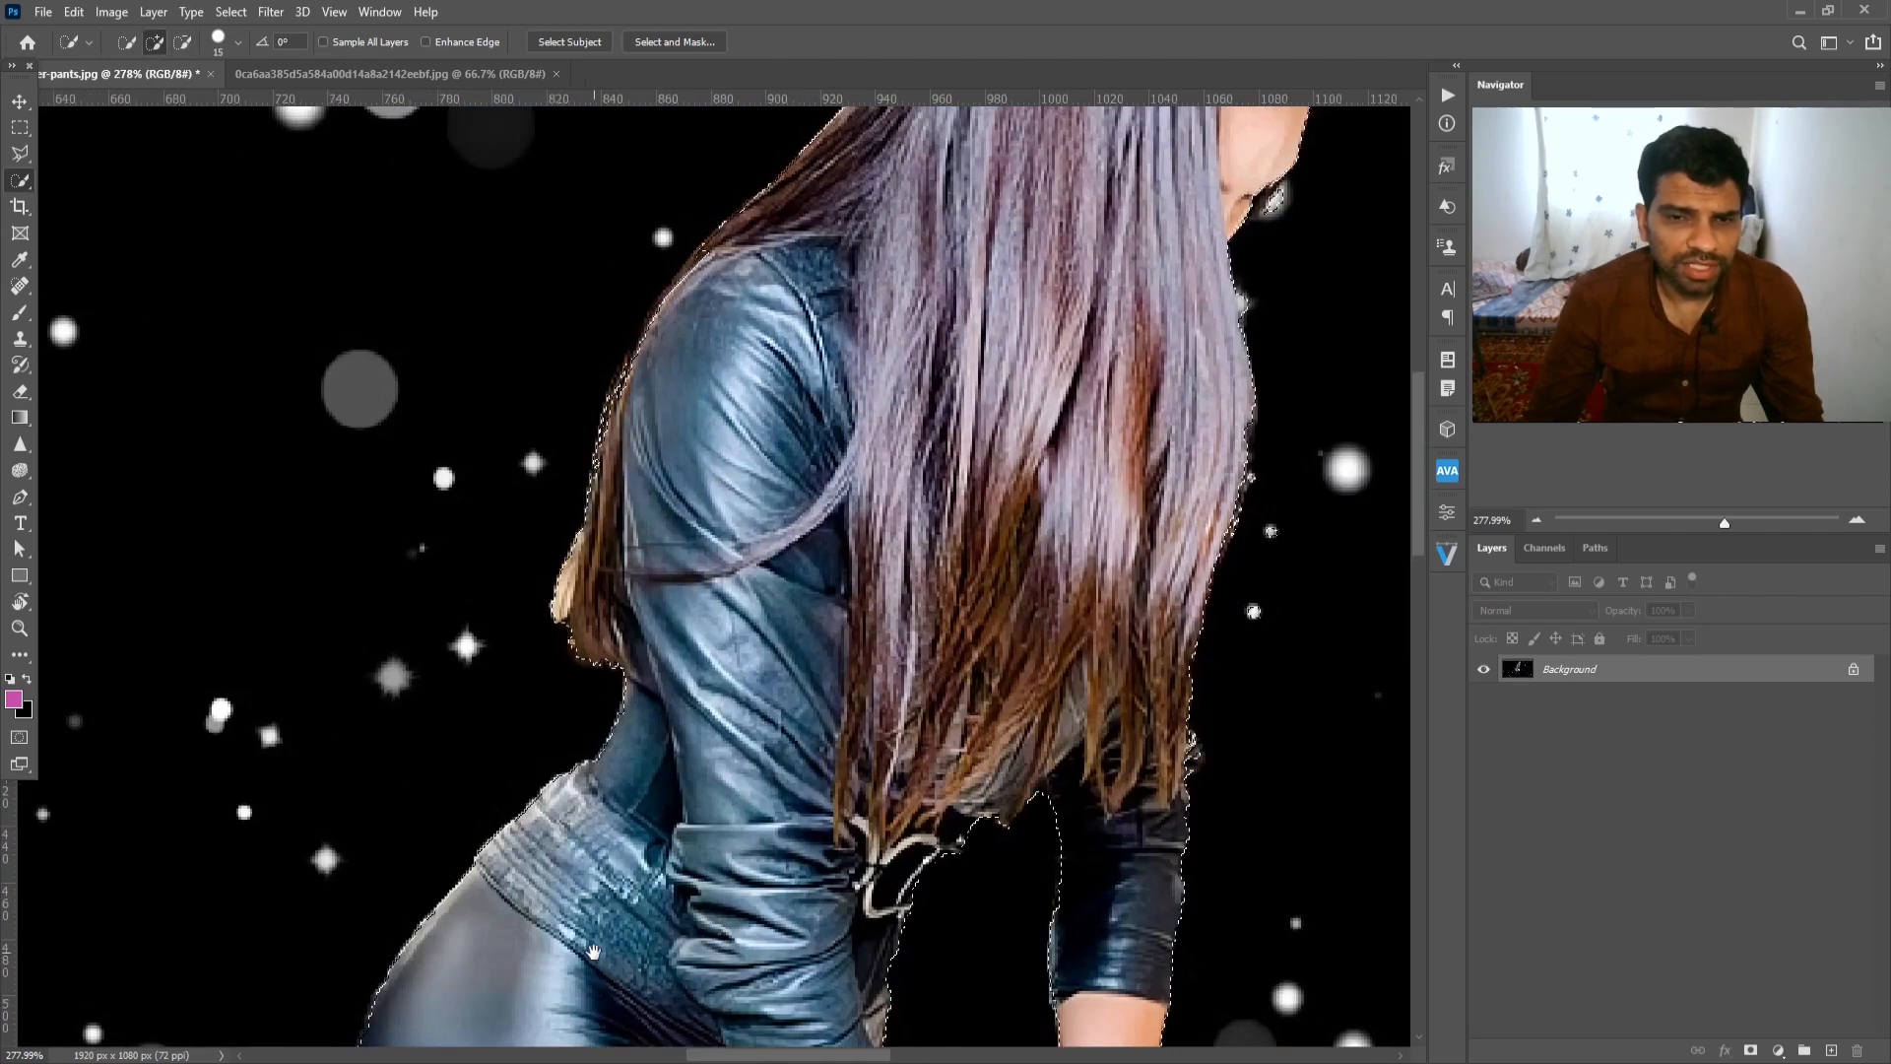
drag(911, 350, 576, 1062)
drag(877, 620, 771, 164)
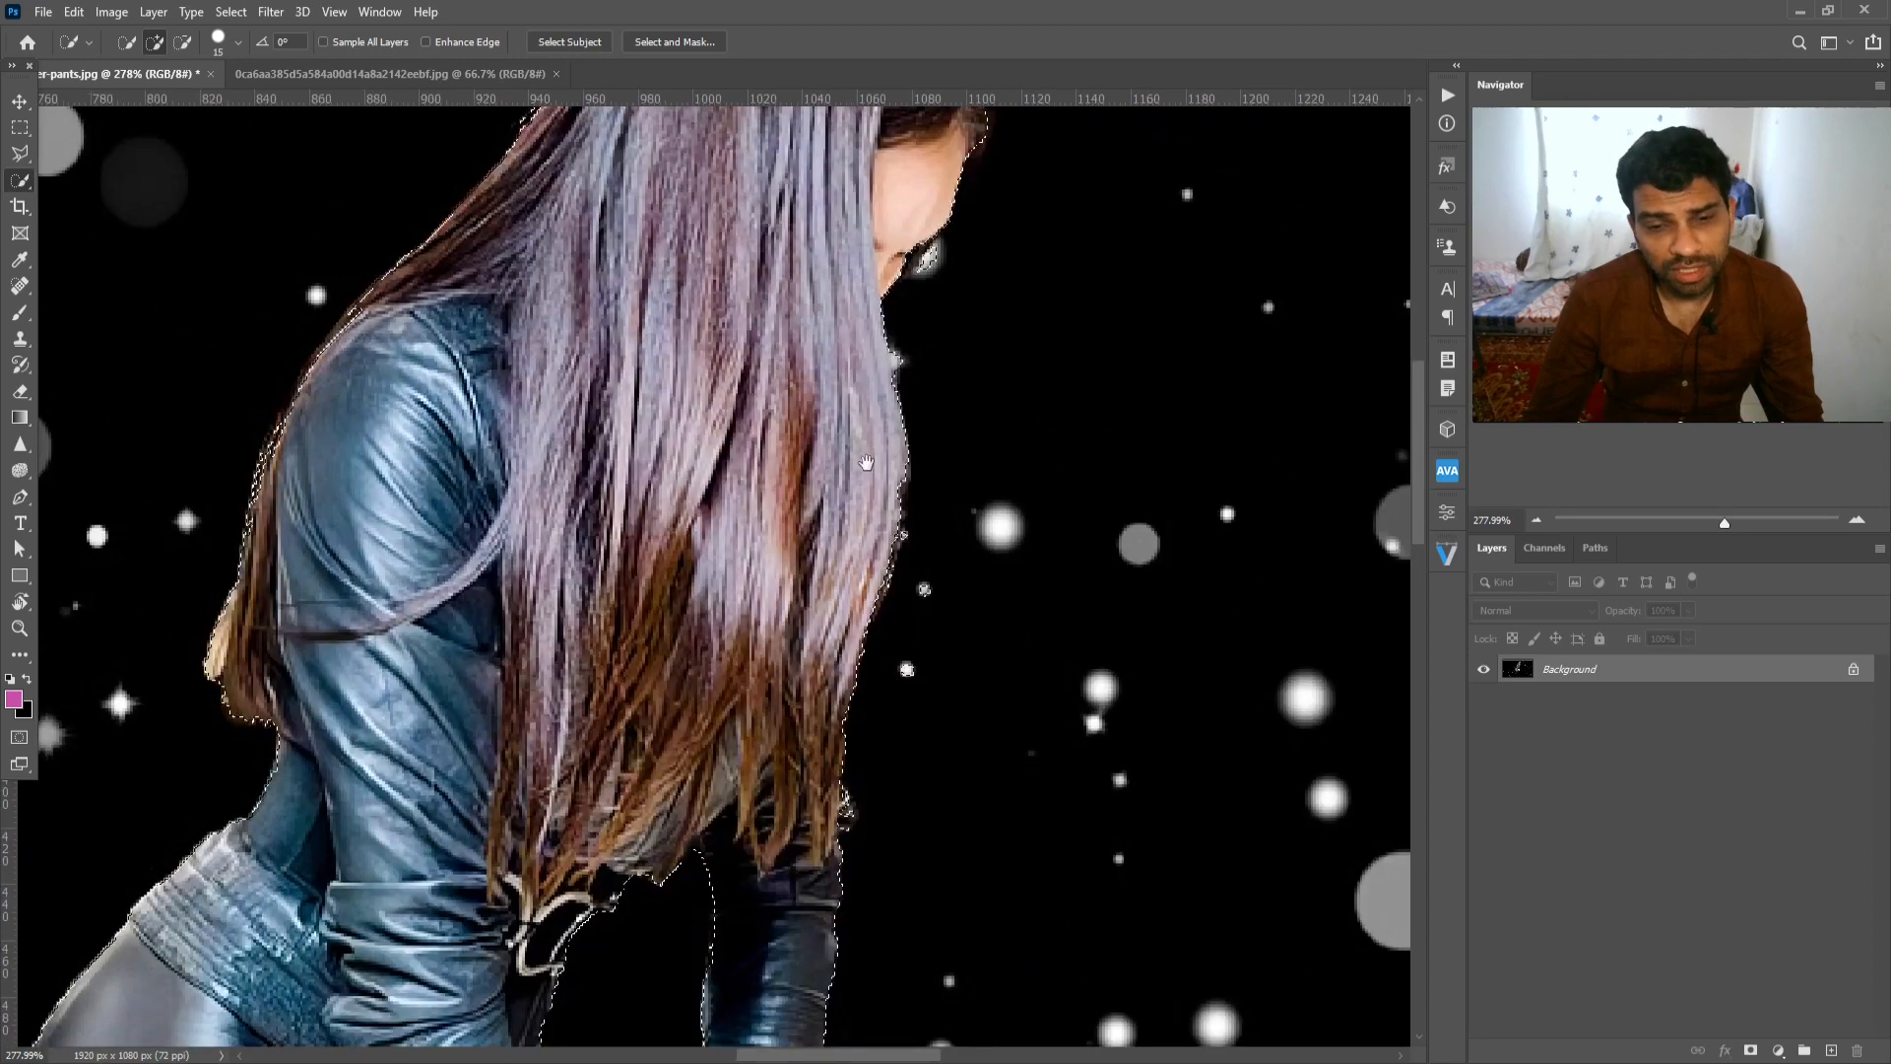
drag(932, 873, 900, 513)
drag(919, 906, 895, 374)
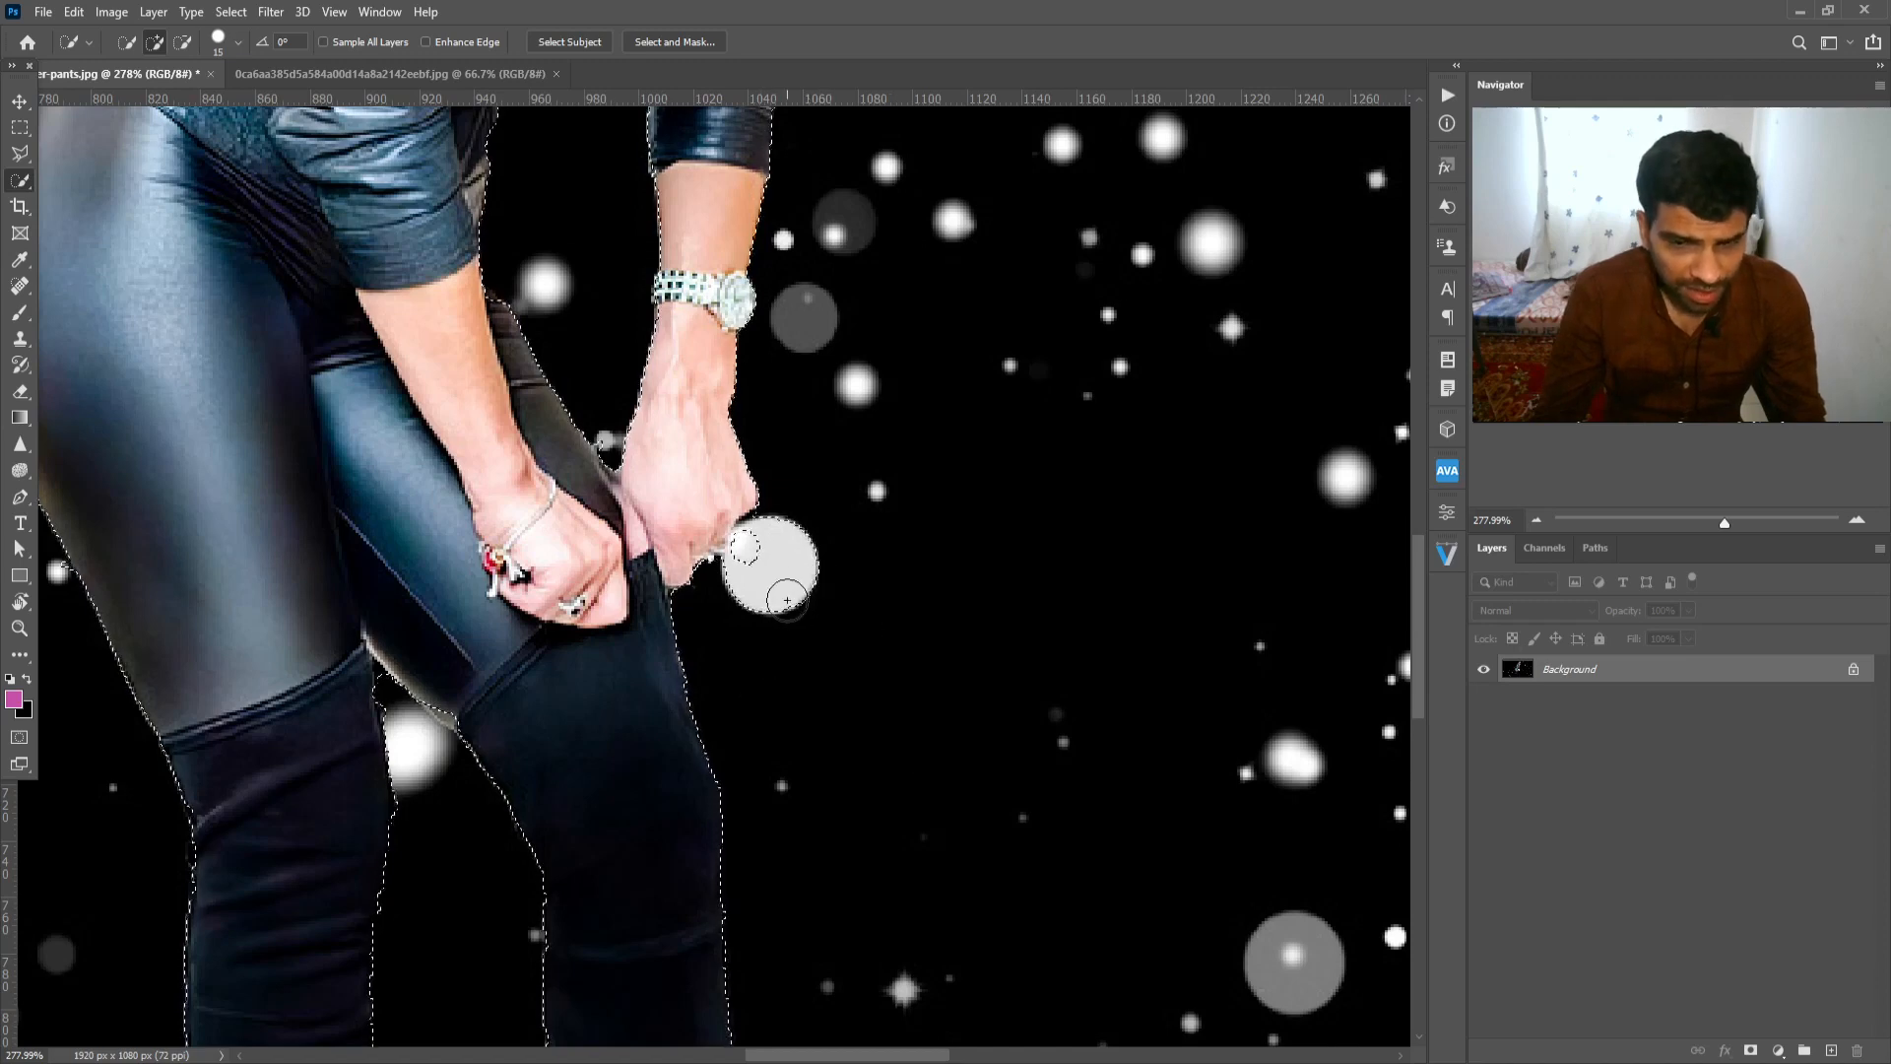
key(alt)
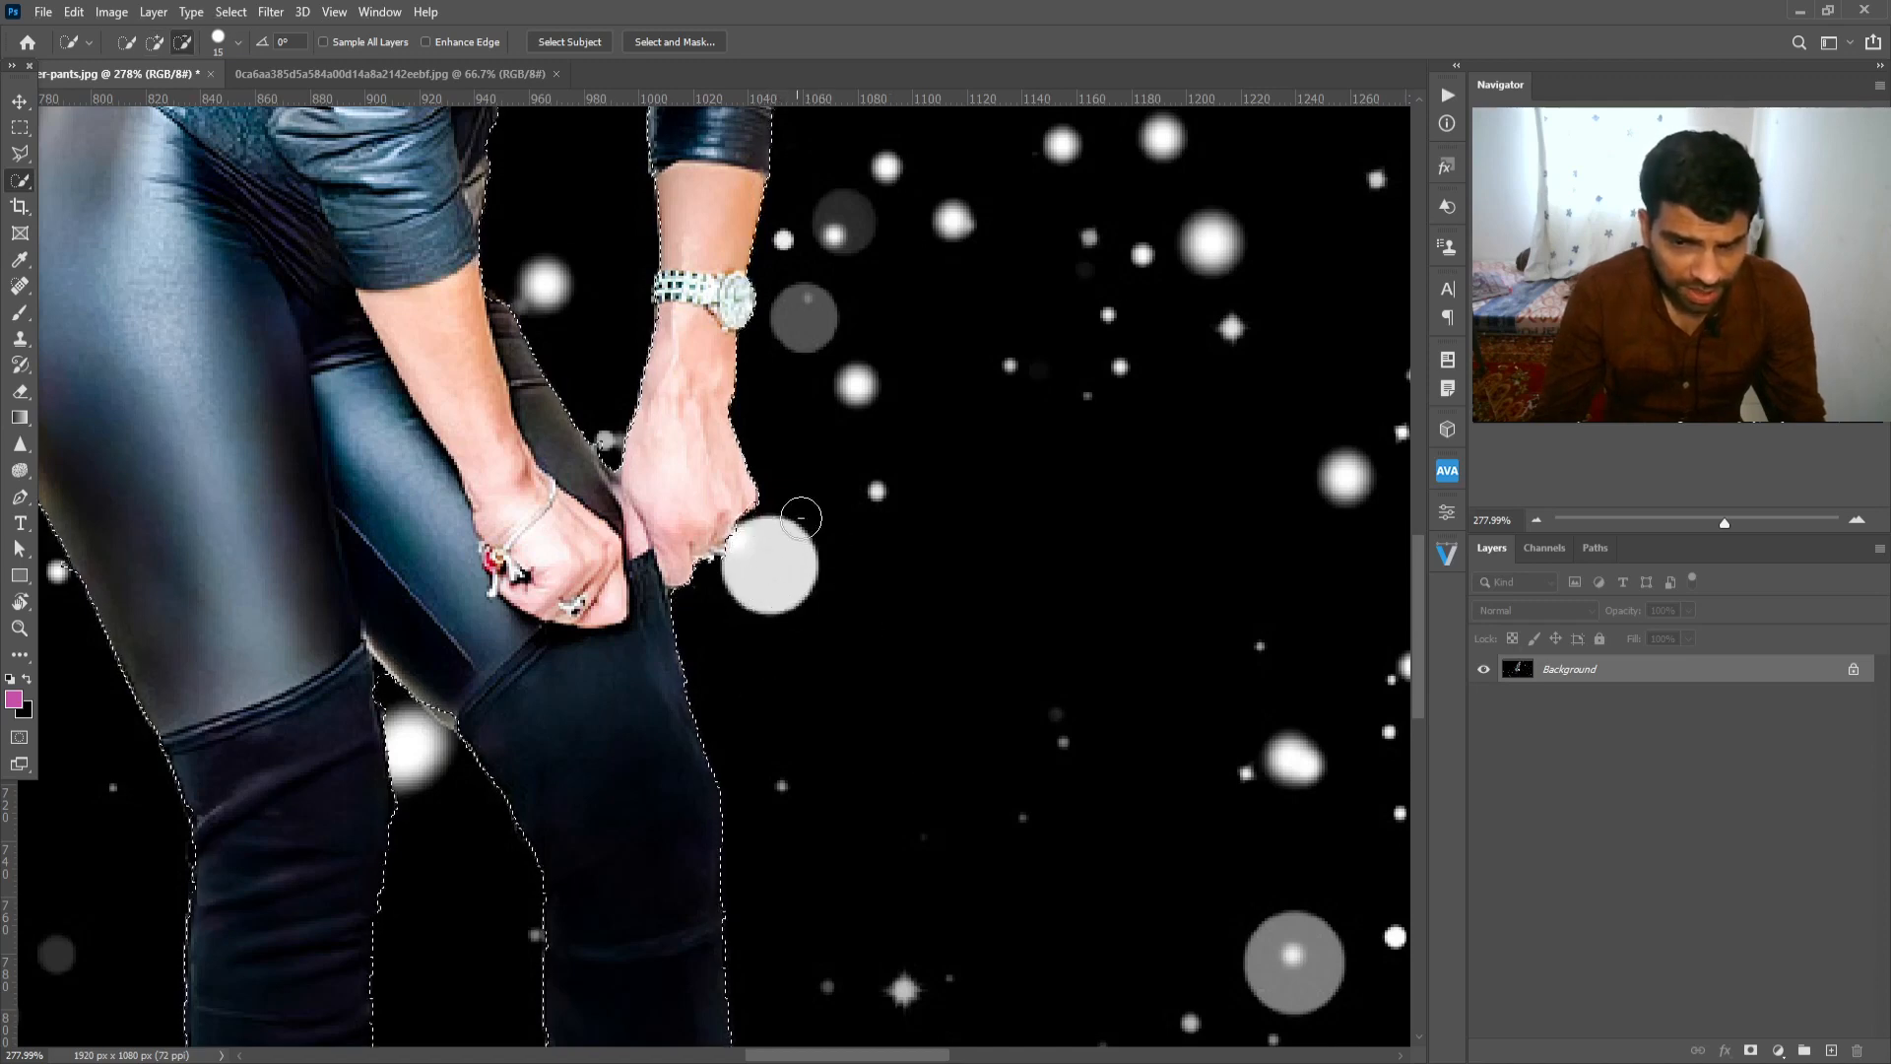
key(ctrl+d)
Step: Add the left boot's thin stiletto heel to the selection, reducing the brush size to 5
drag(940, 612, 996, 420)
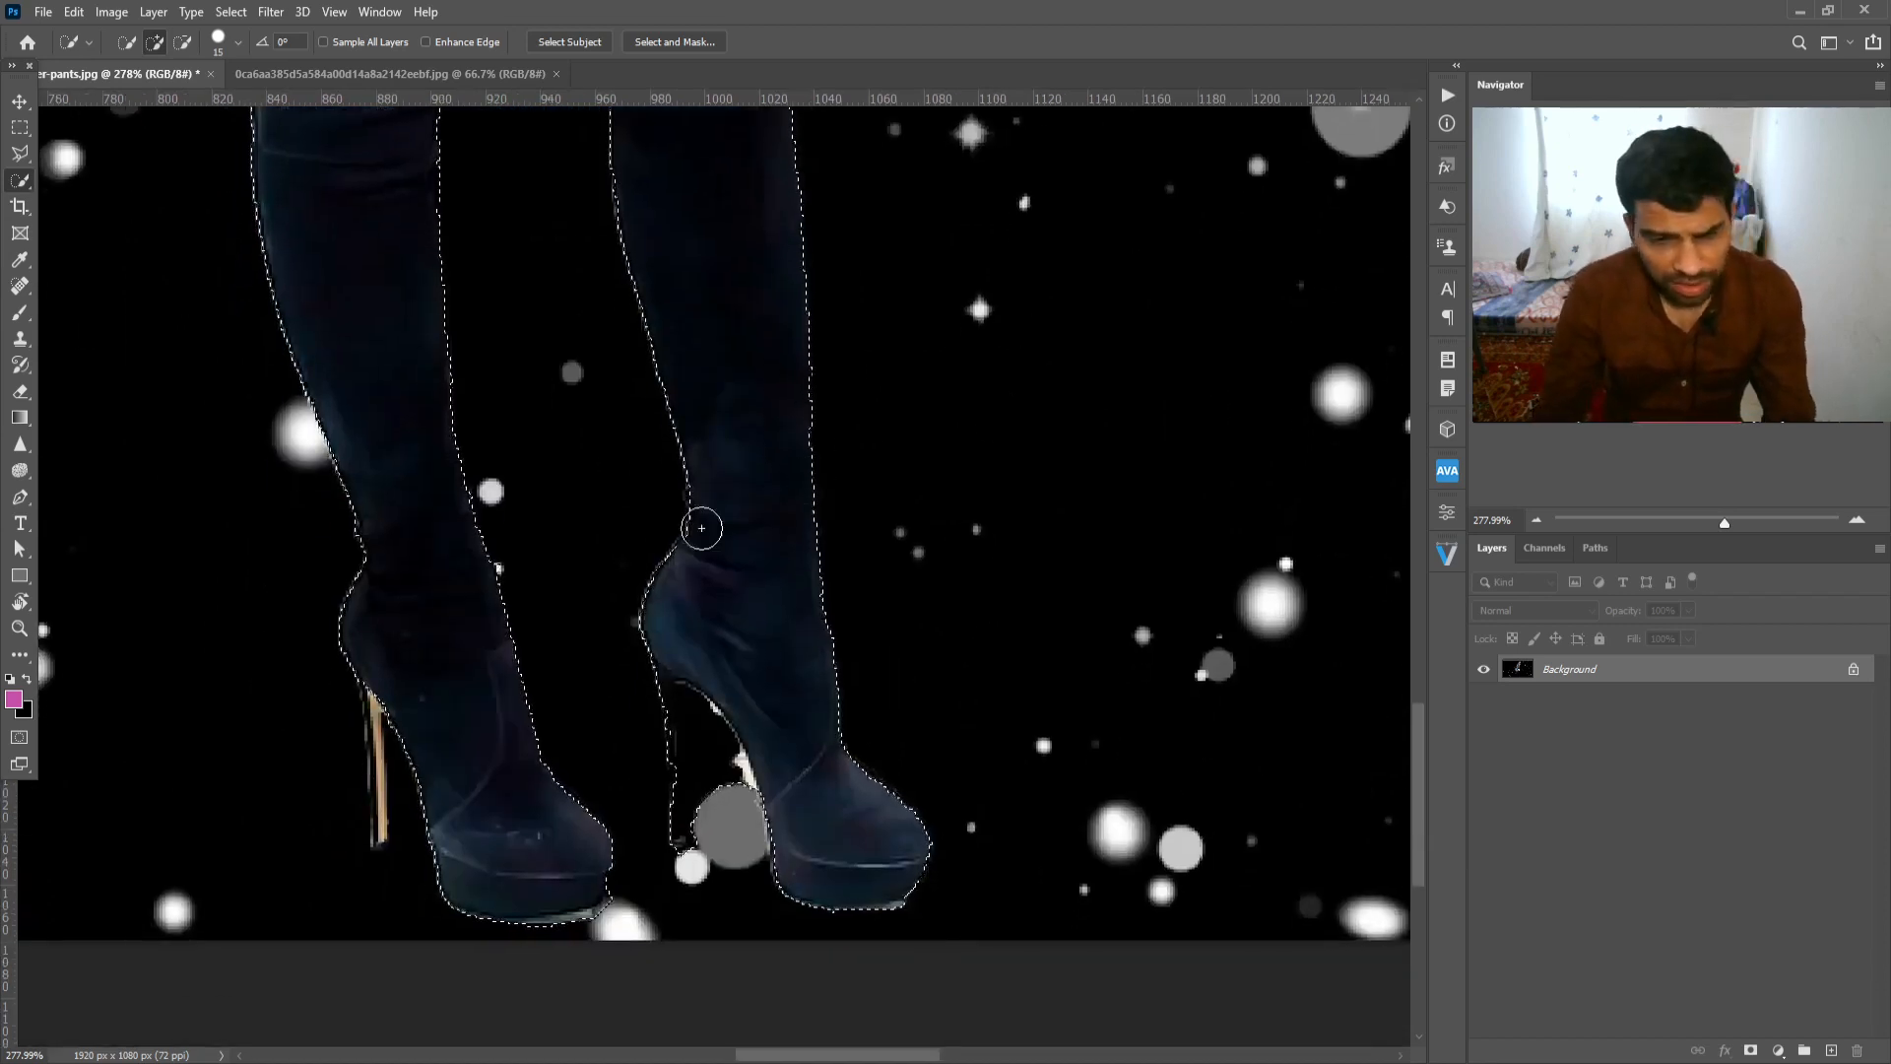
key(bracketleft)
key(bracketleft)
key(bracketleft)
click(374, 703)
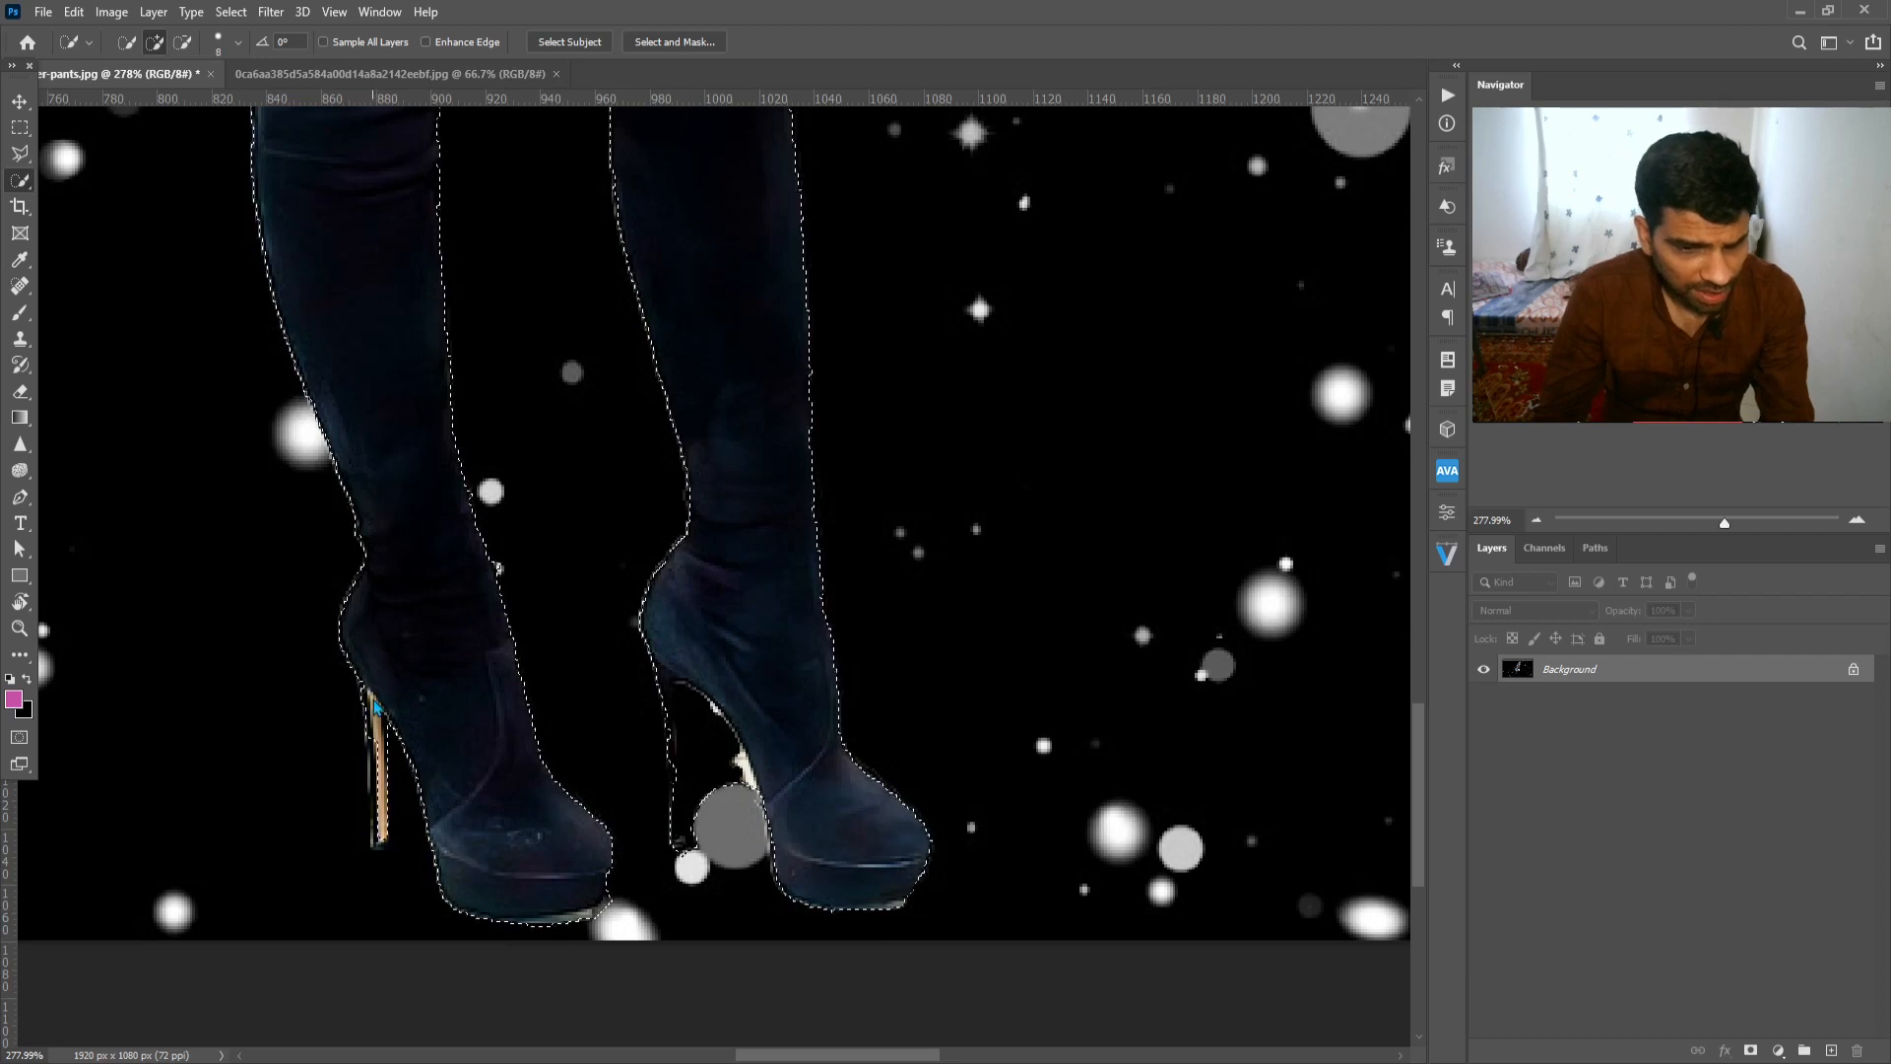
key(bracketleft)
key(bracketleft)
key(bracketleft)
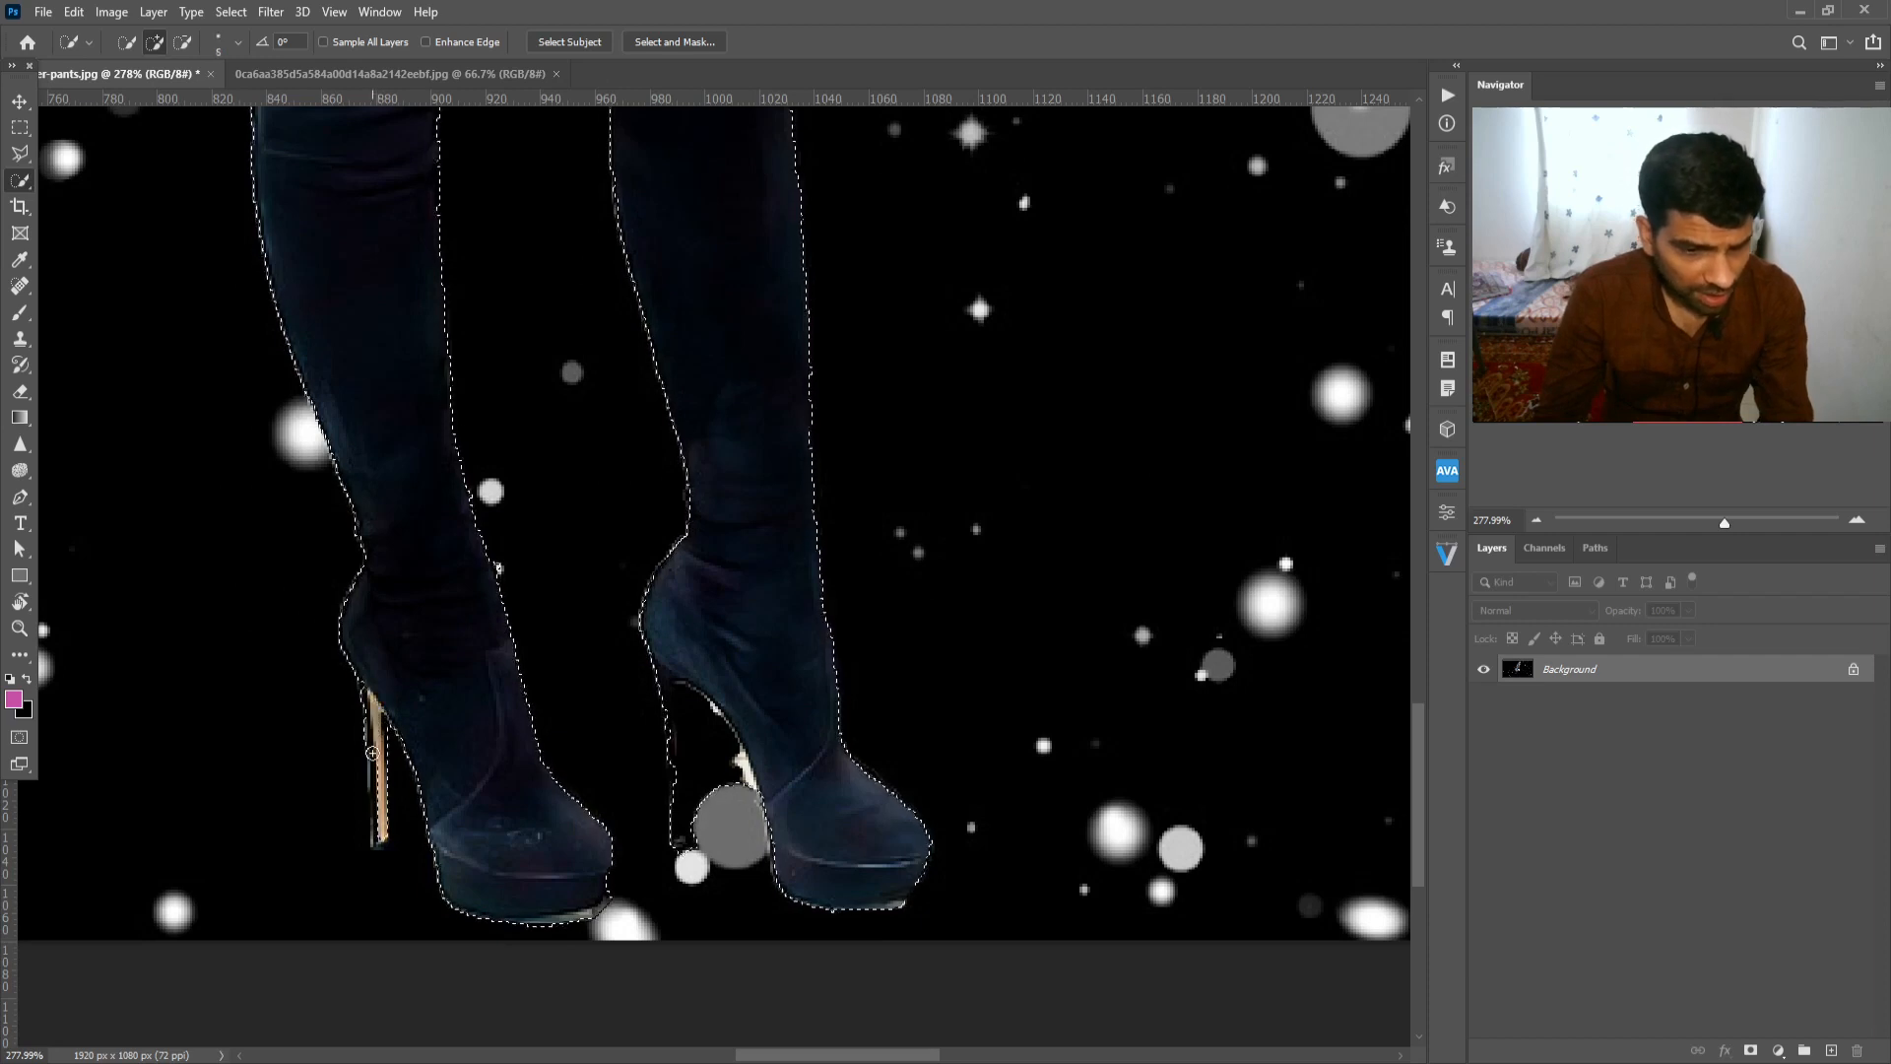
drag(373, 753, 372, 833)
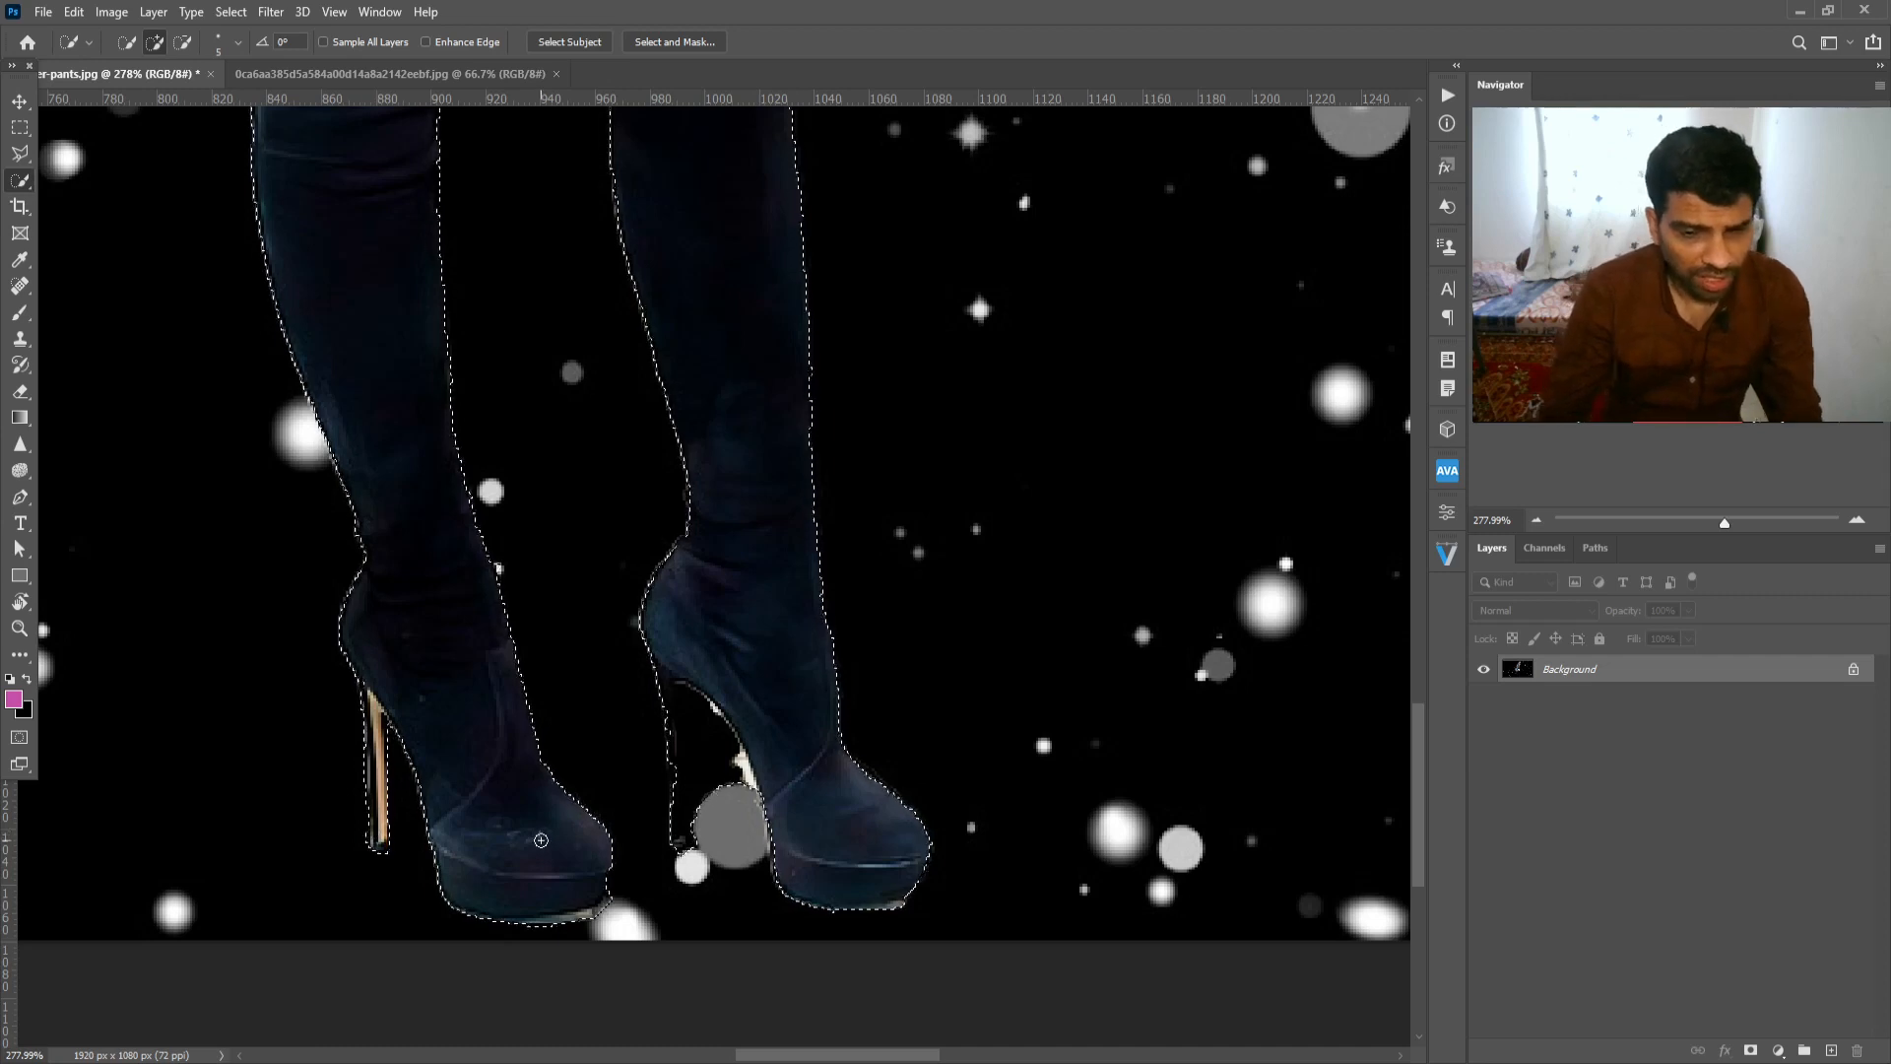
Step: Expand the selection around the woman by 10 pixels and inspect the new edge
key(ctrl+0)
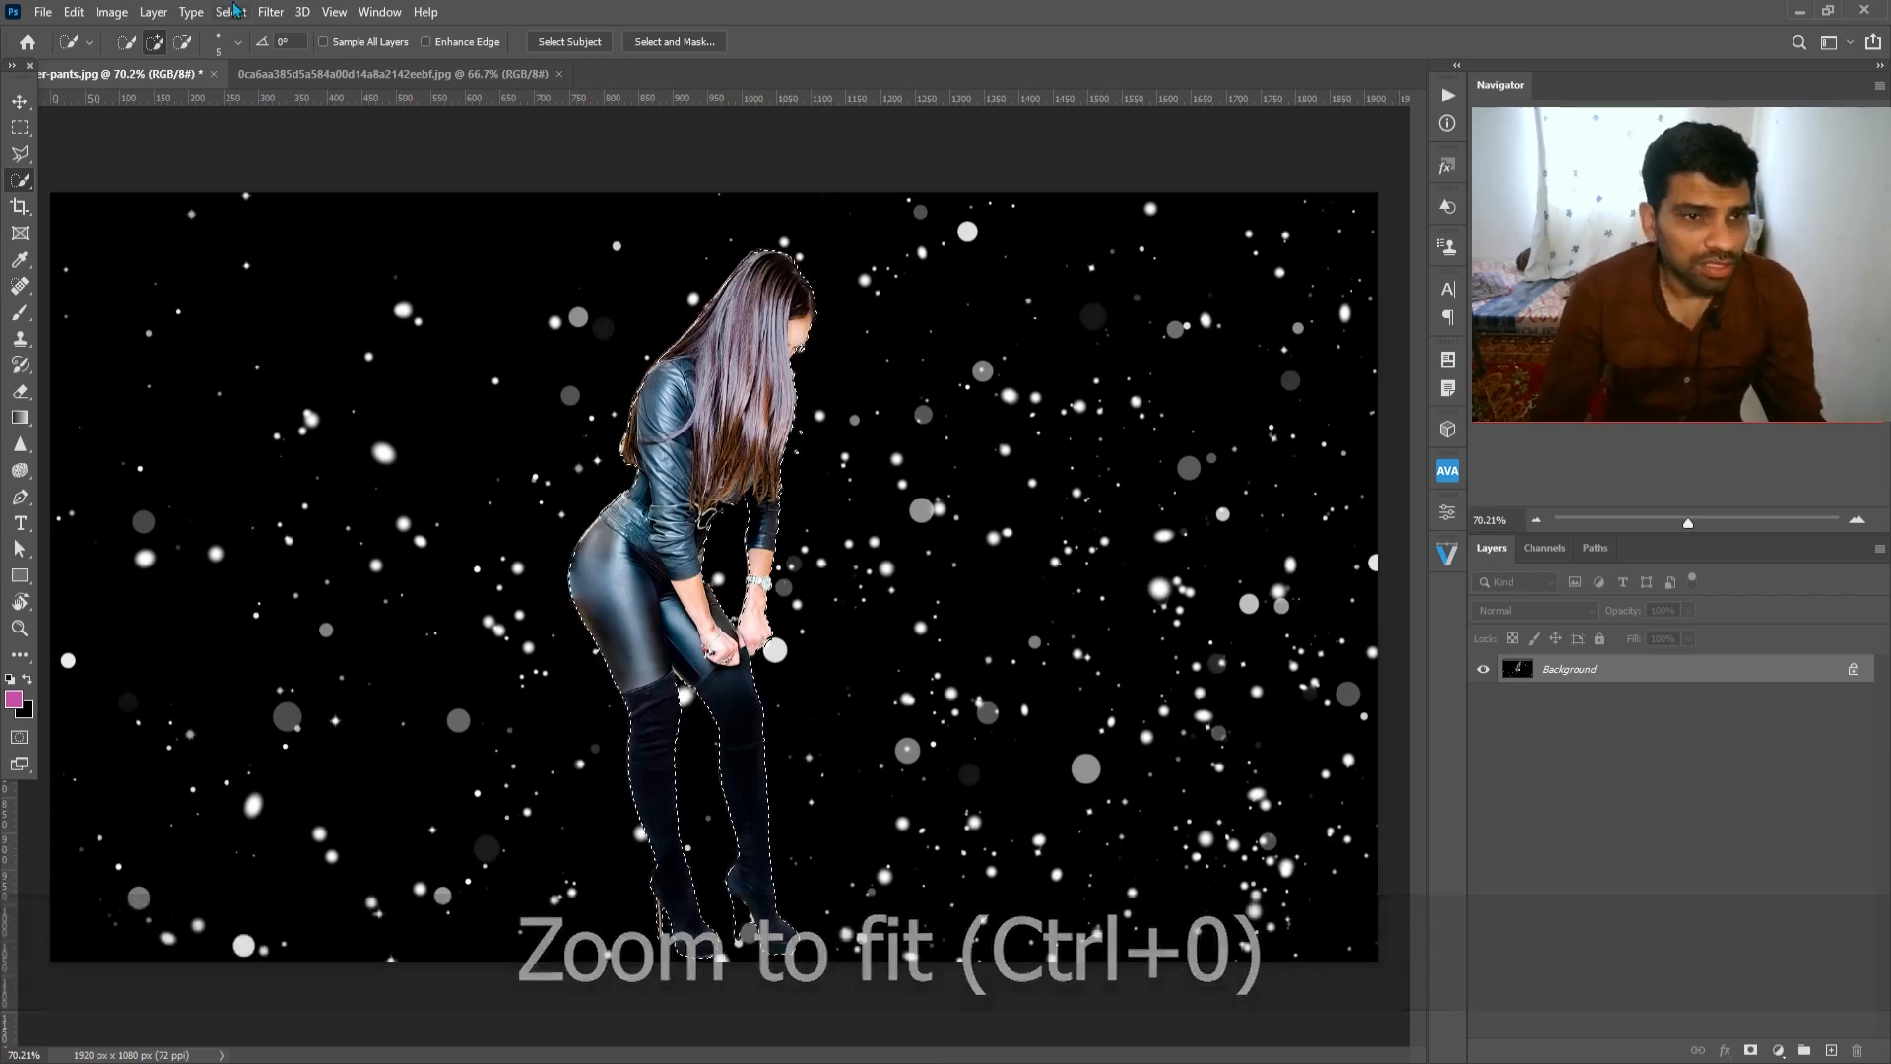
click(233, 12)
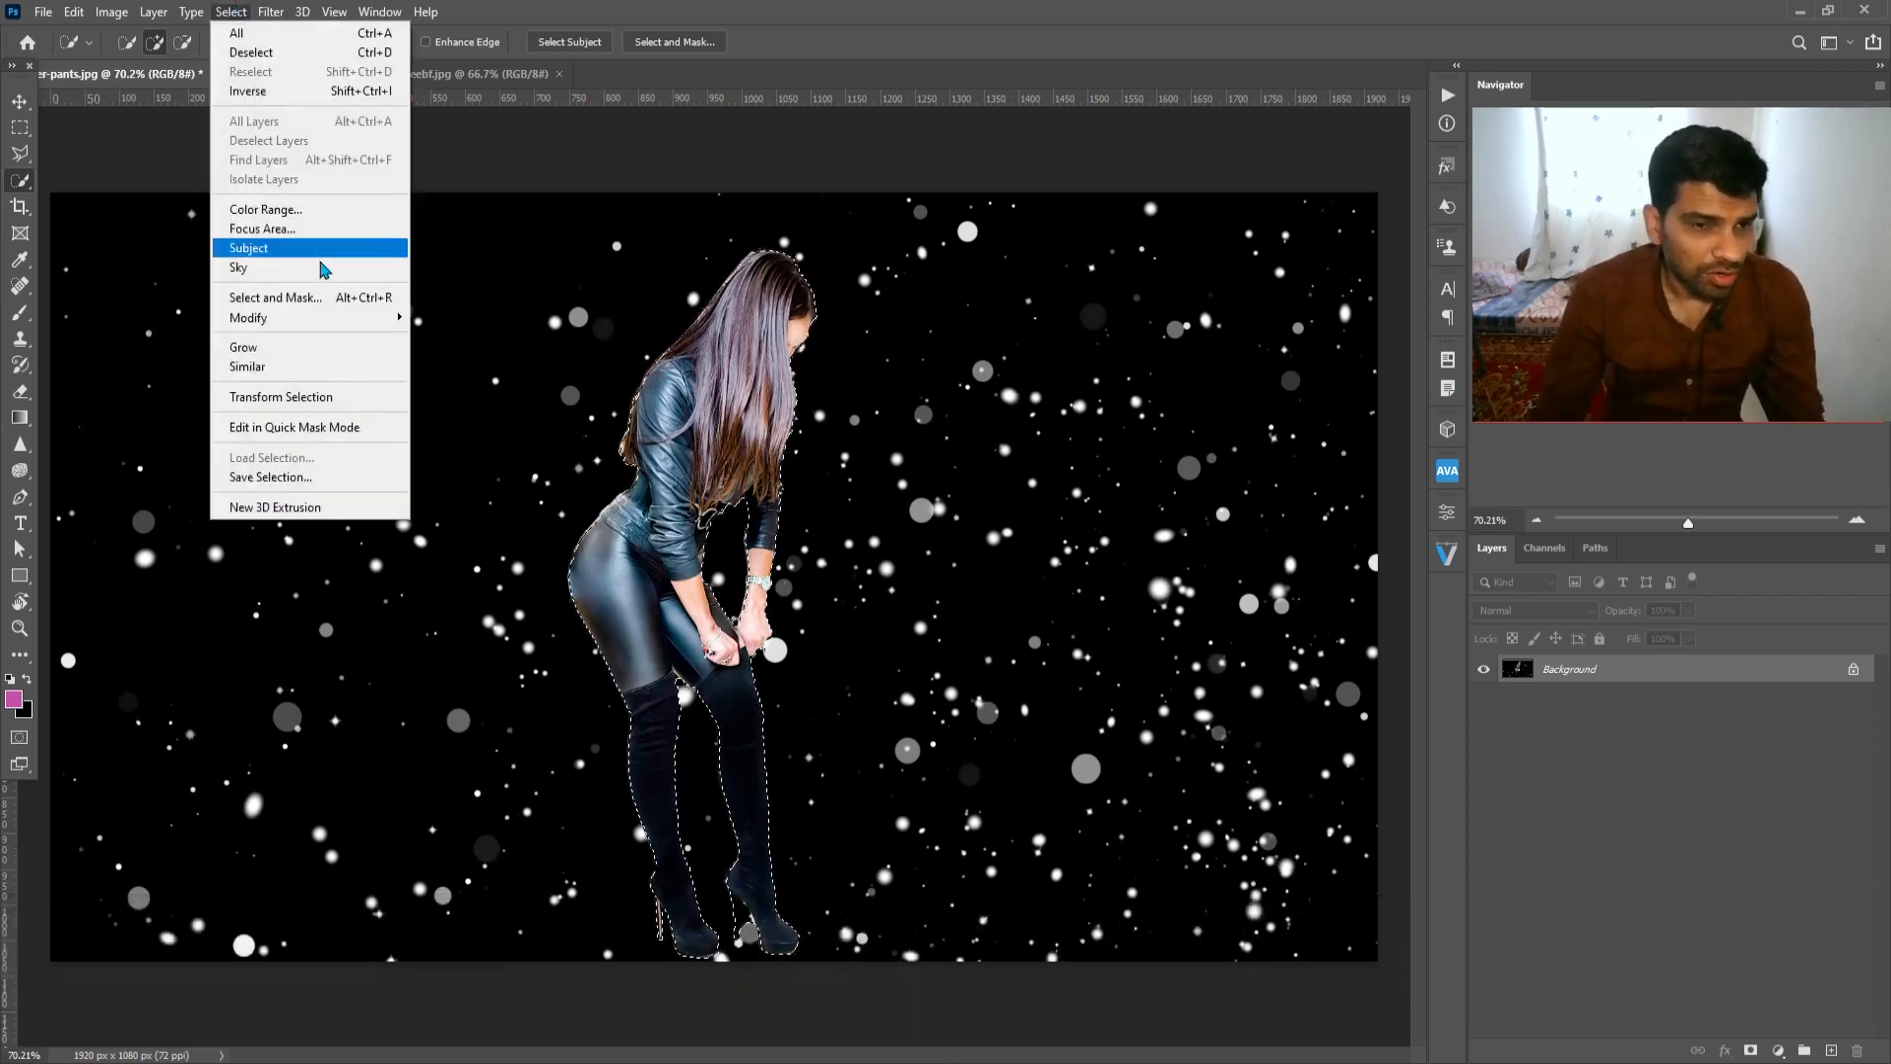
mouse_move(308, 317)
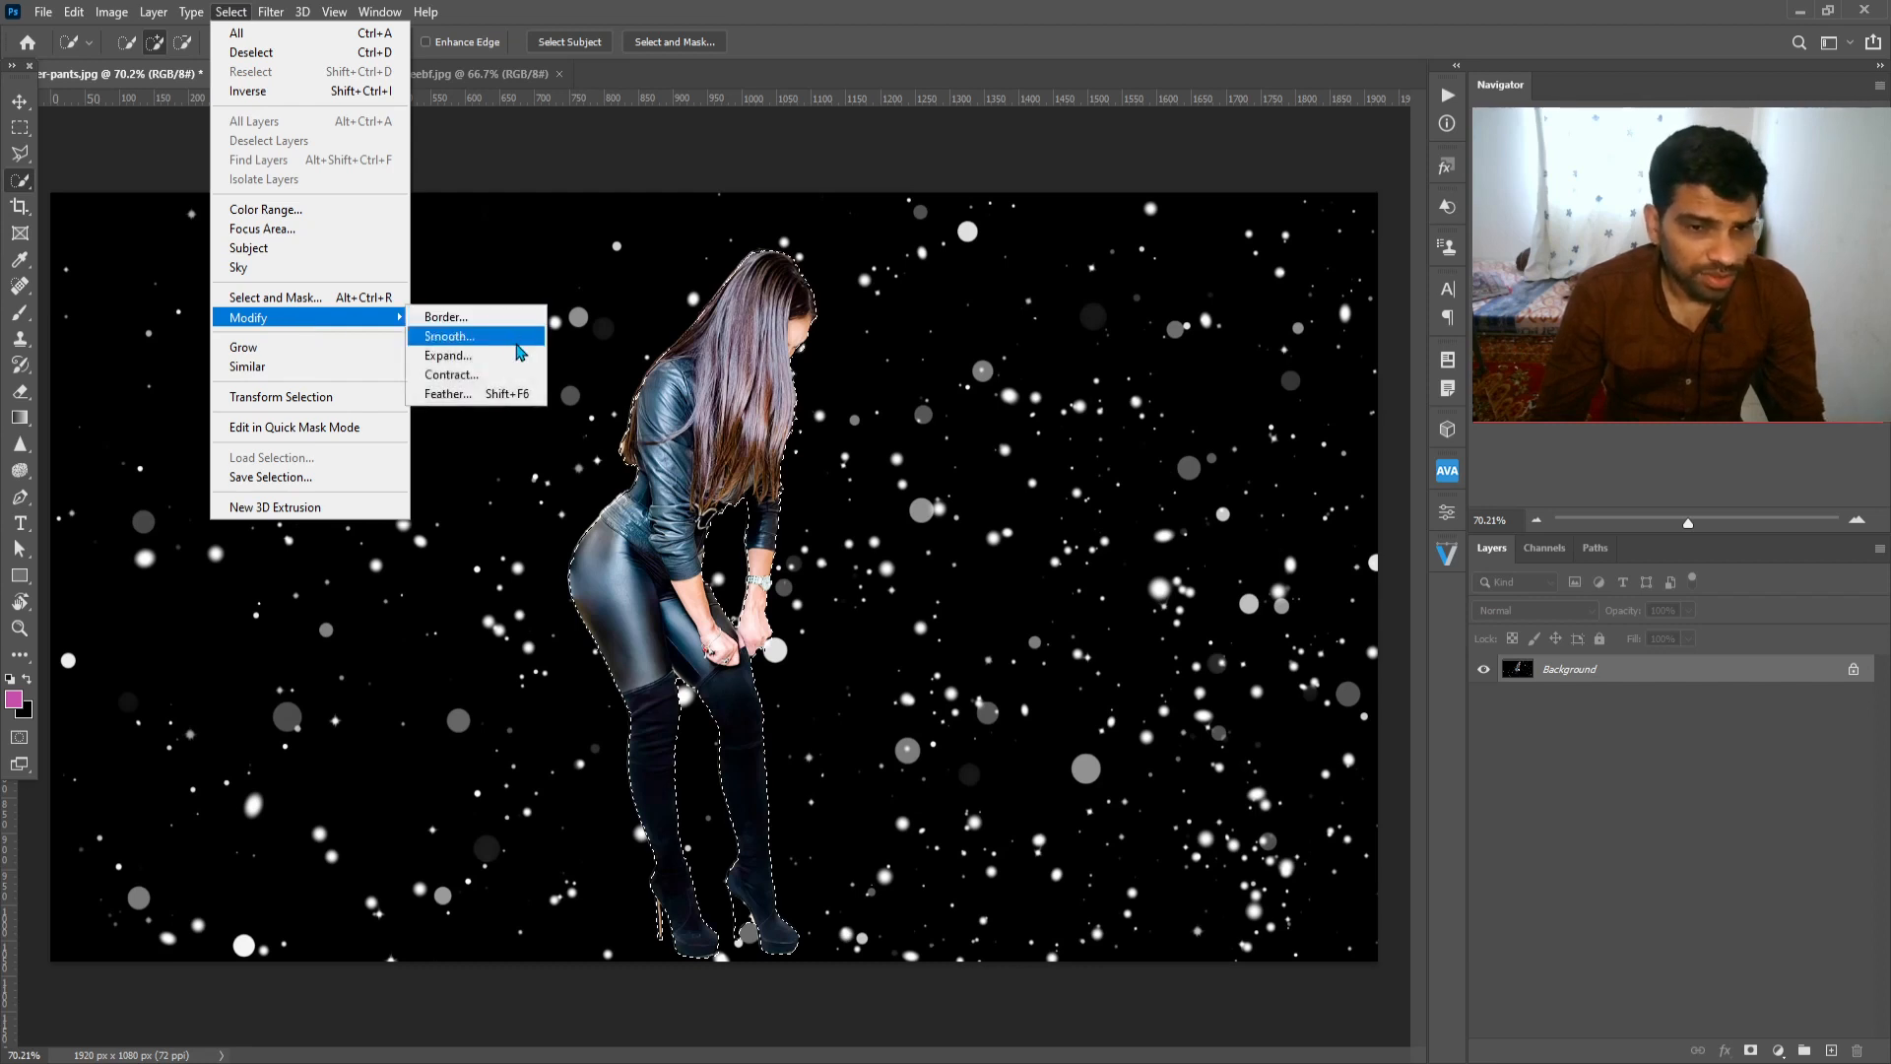
click(458, 357)
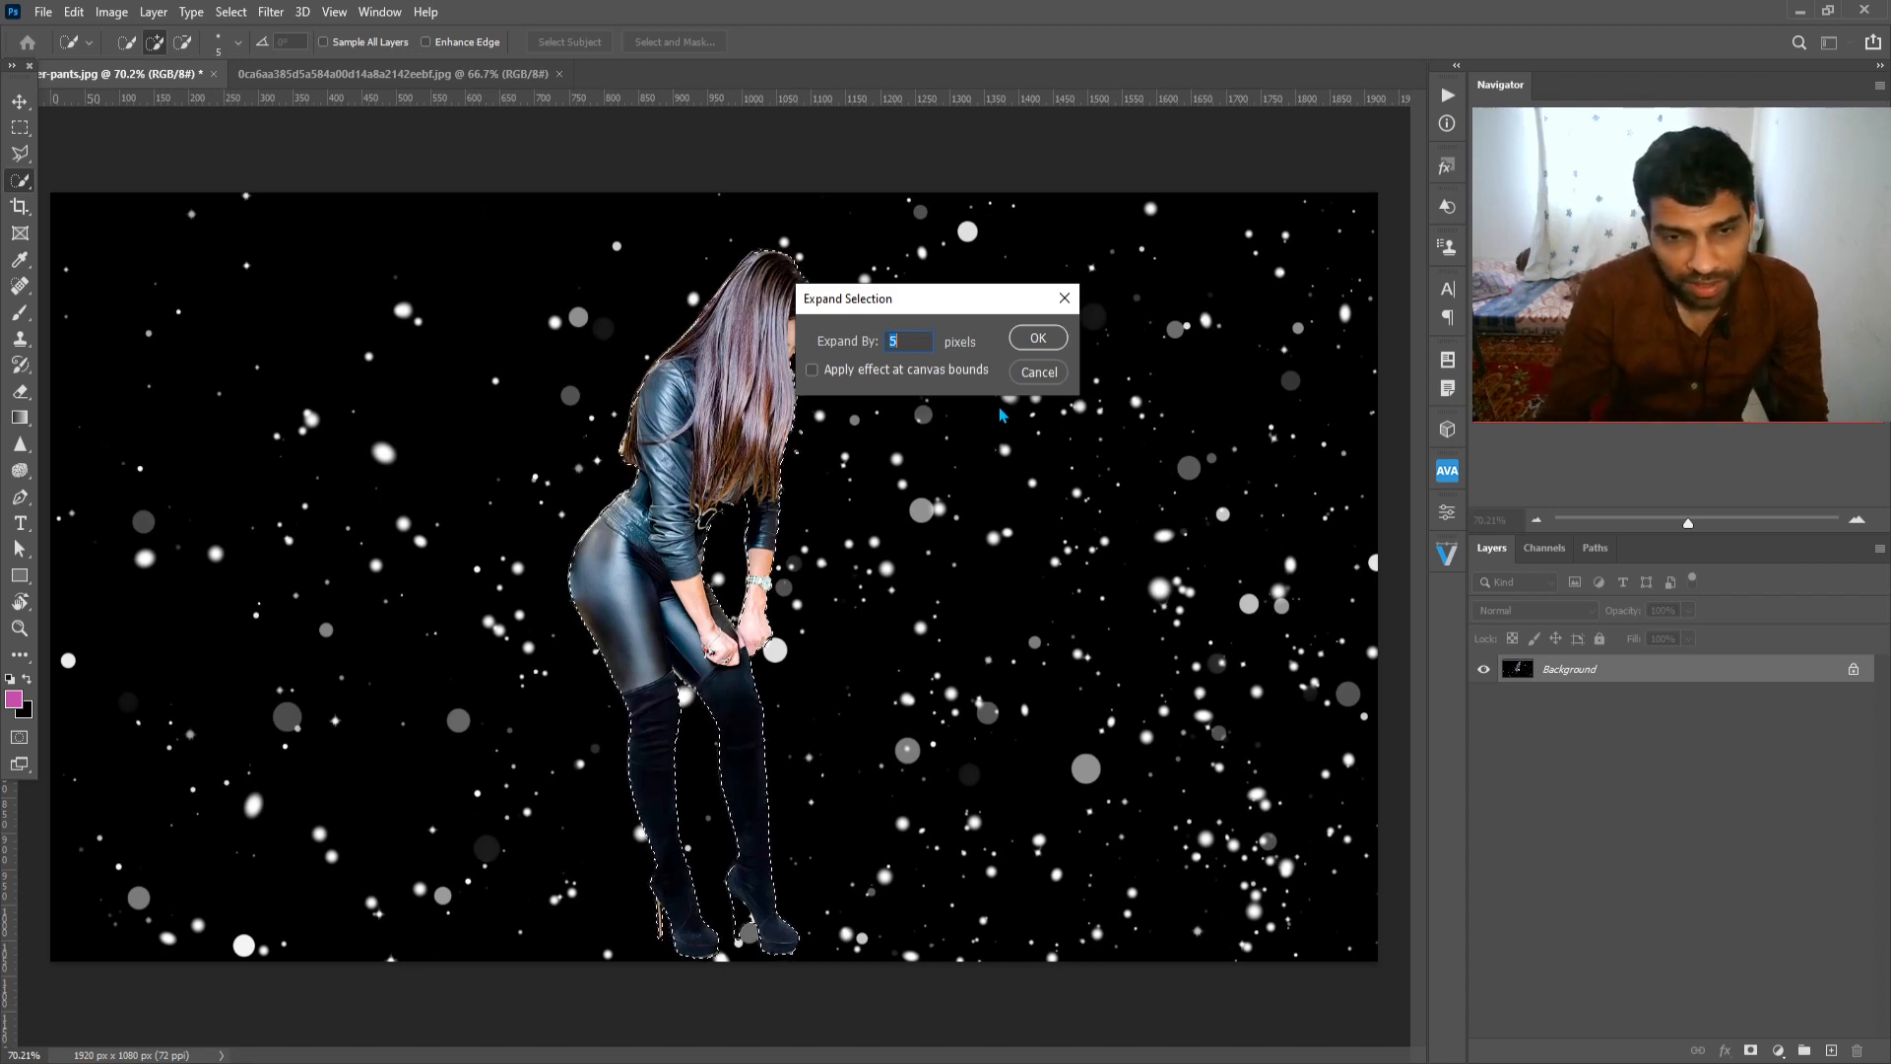
text(10)
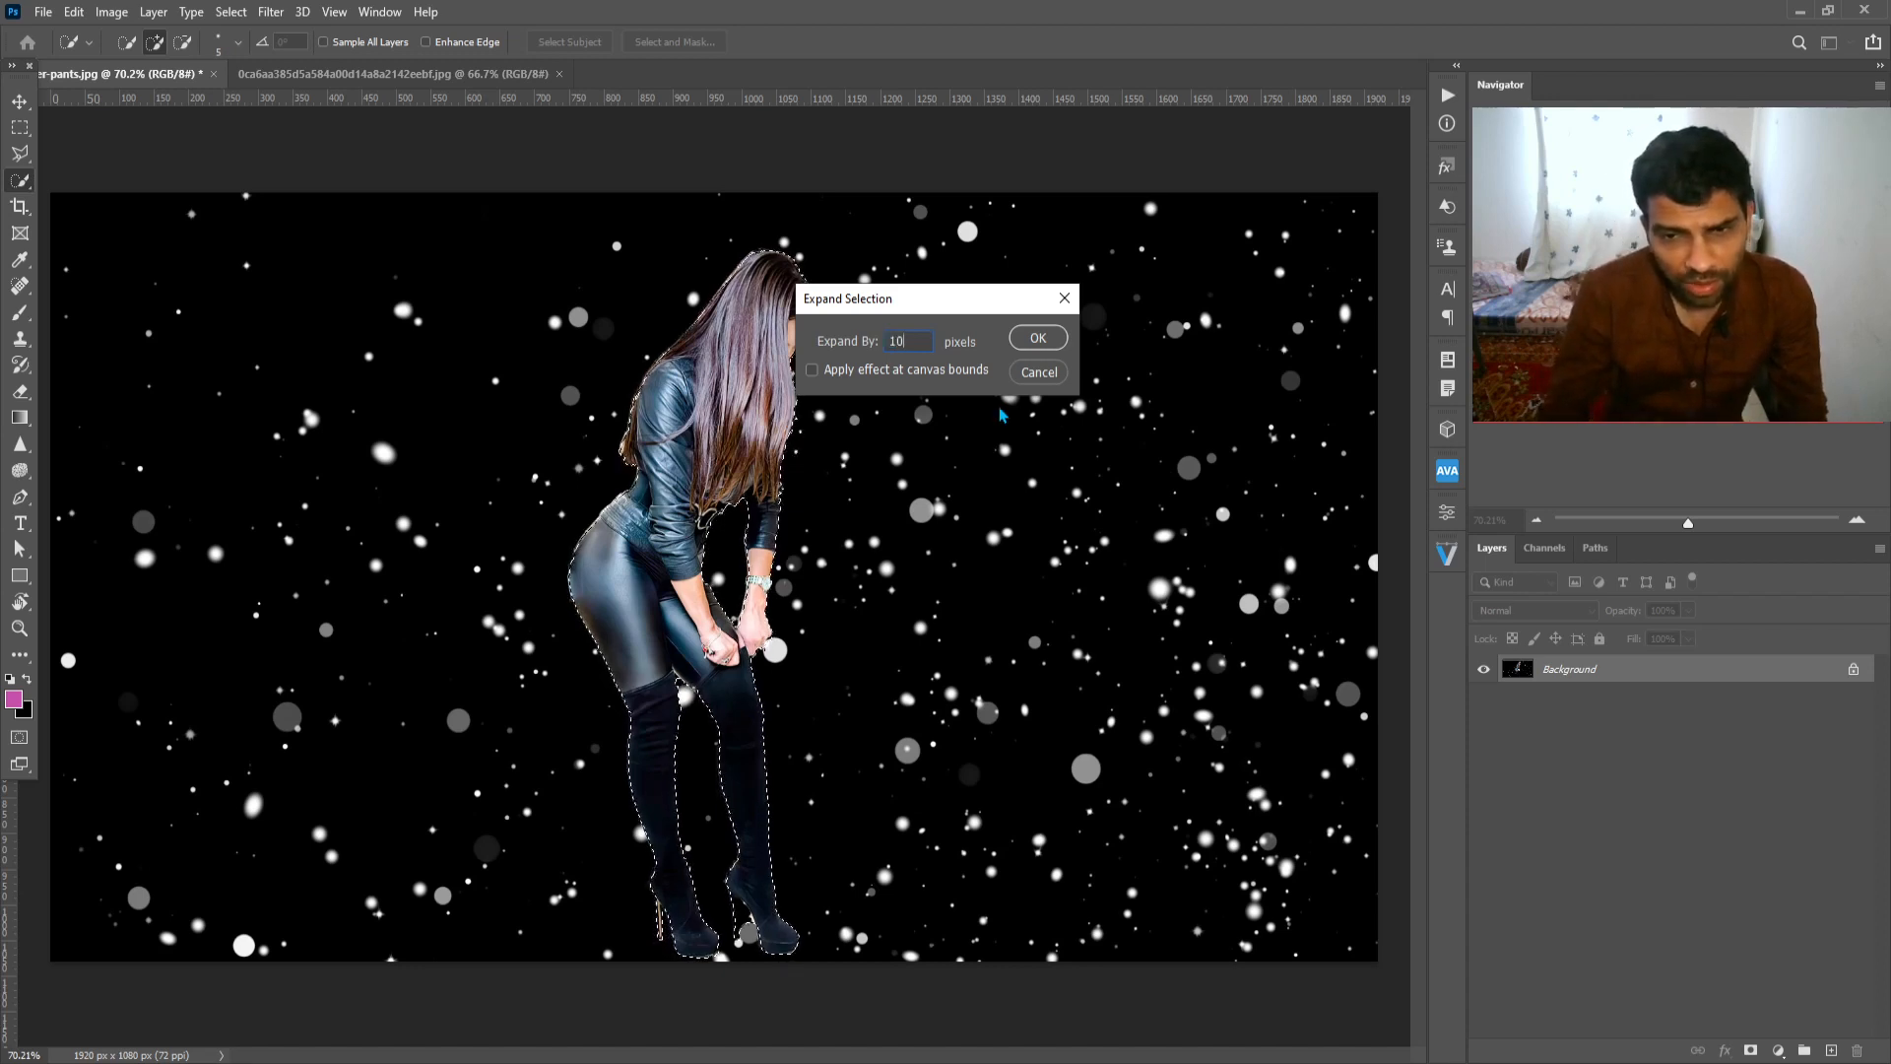
click(1027, 345)
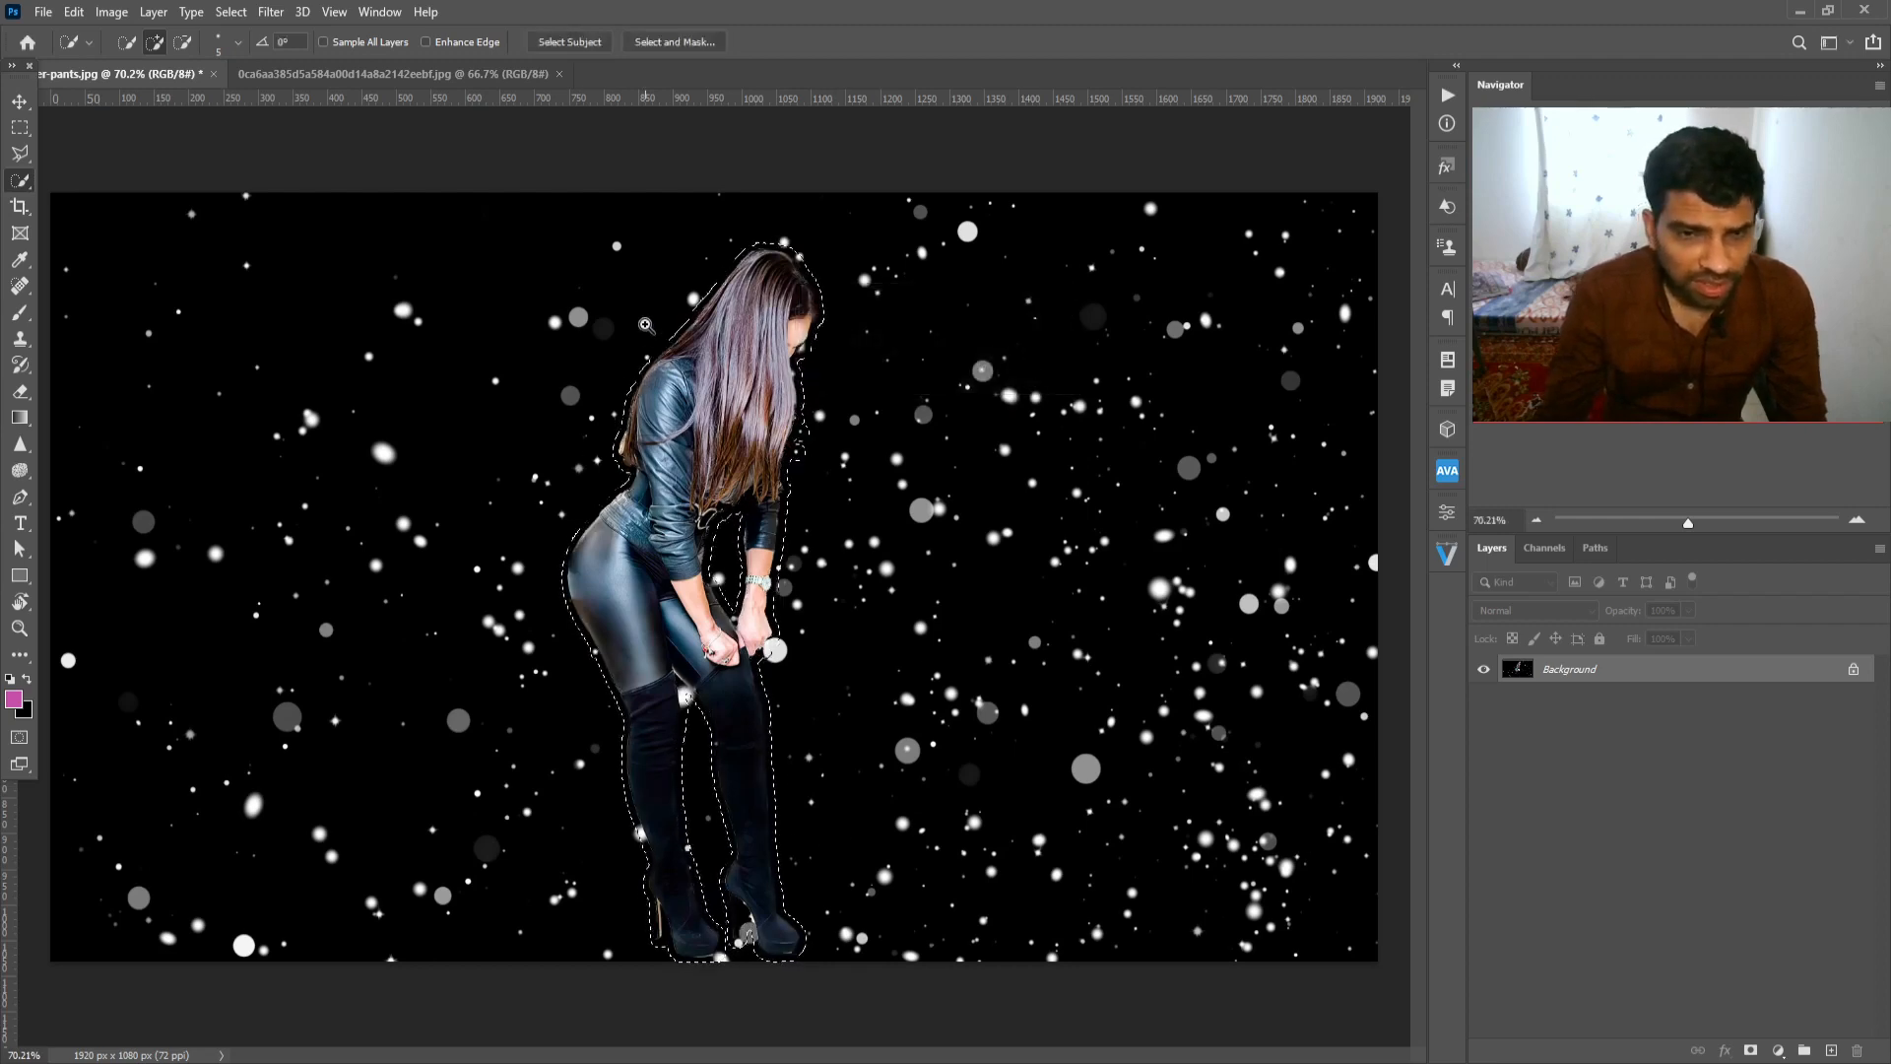
scroll(646, 325, up, 4)
scroll(655, 365, down, 3)
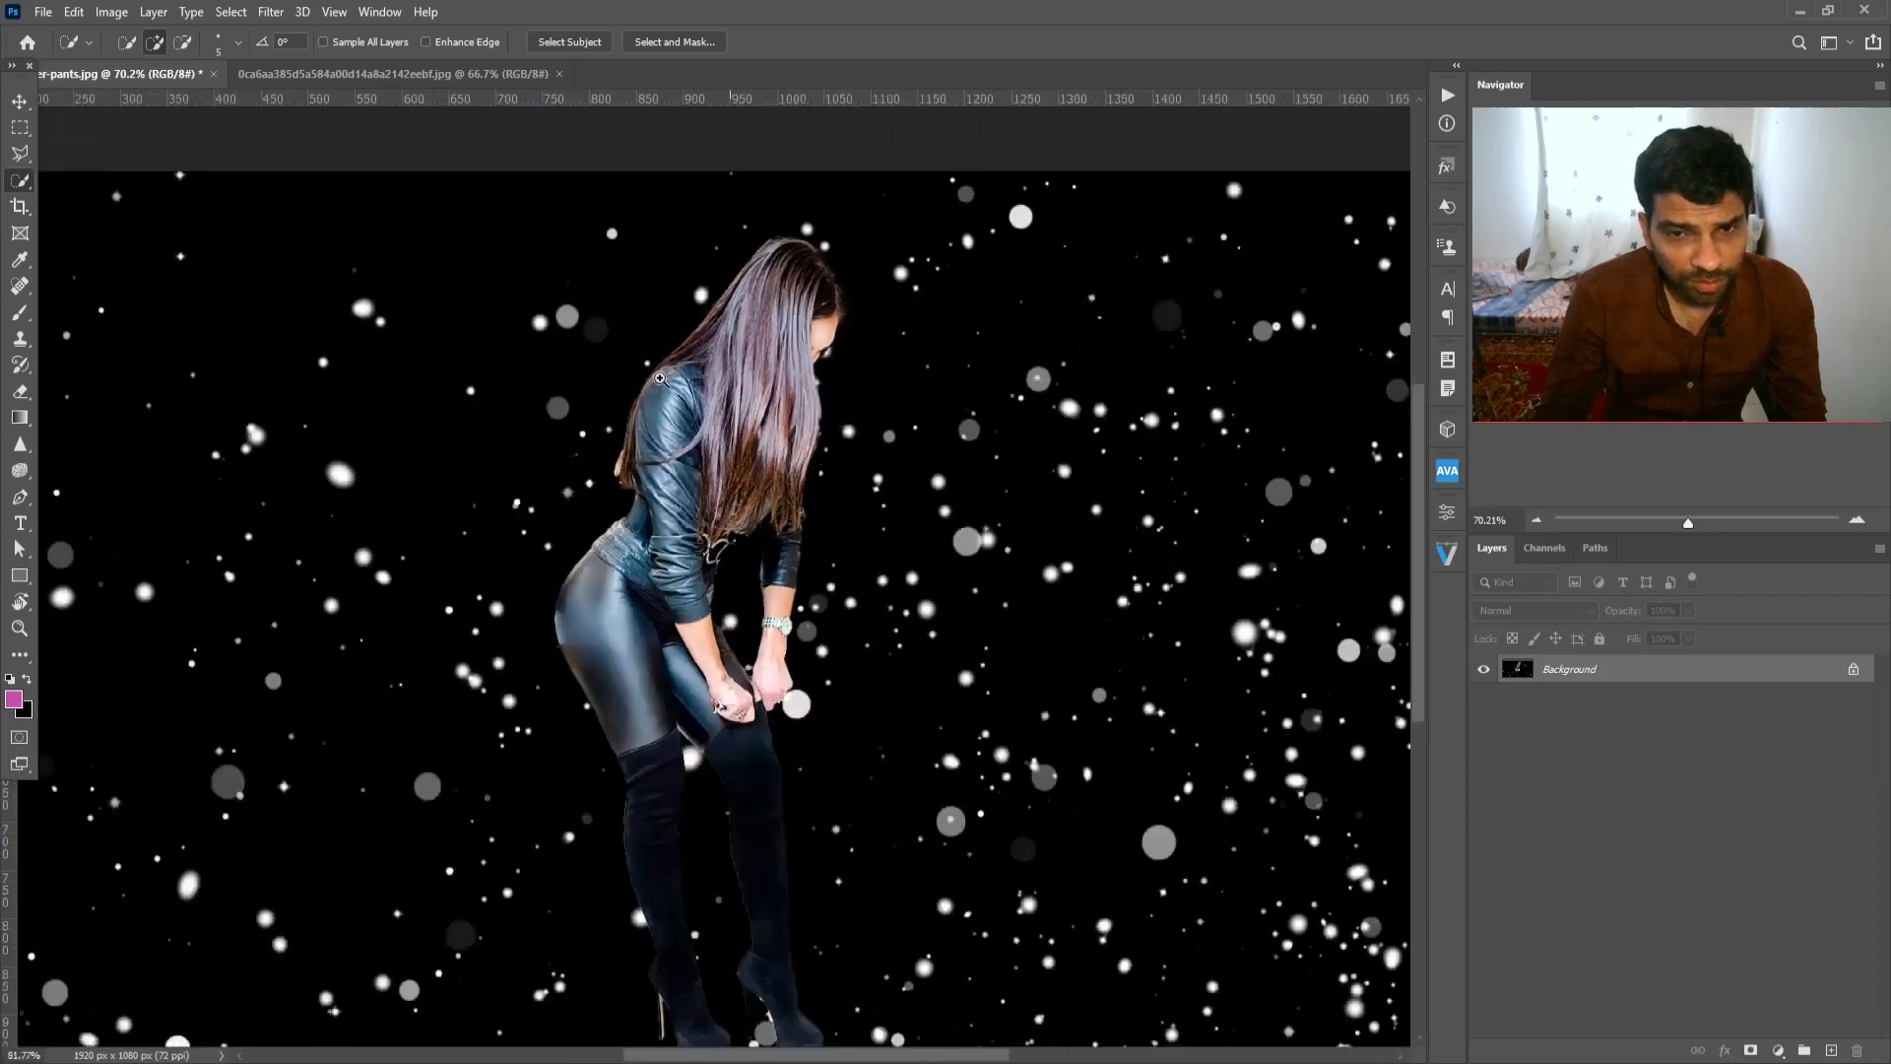
scroll(660, 377, down, 1)
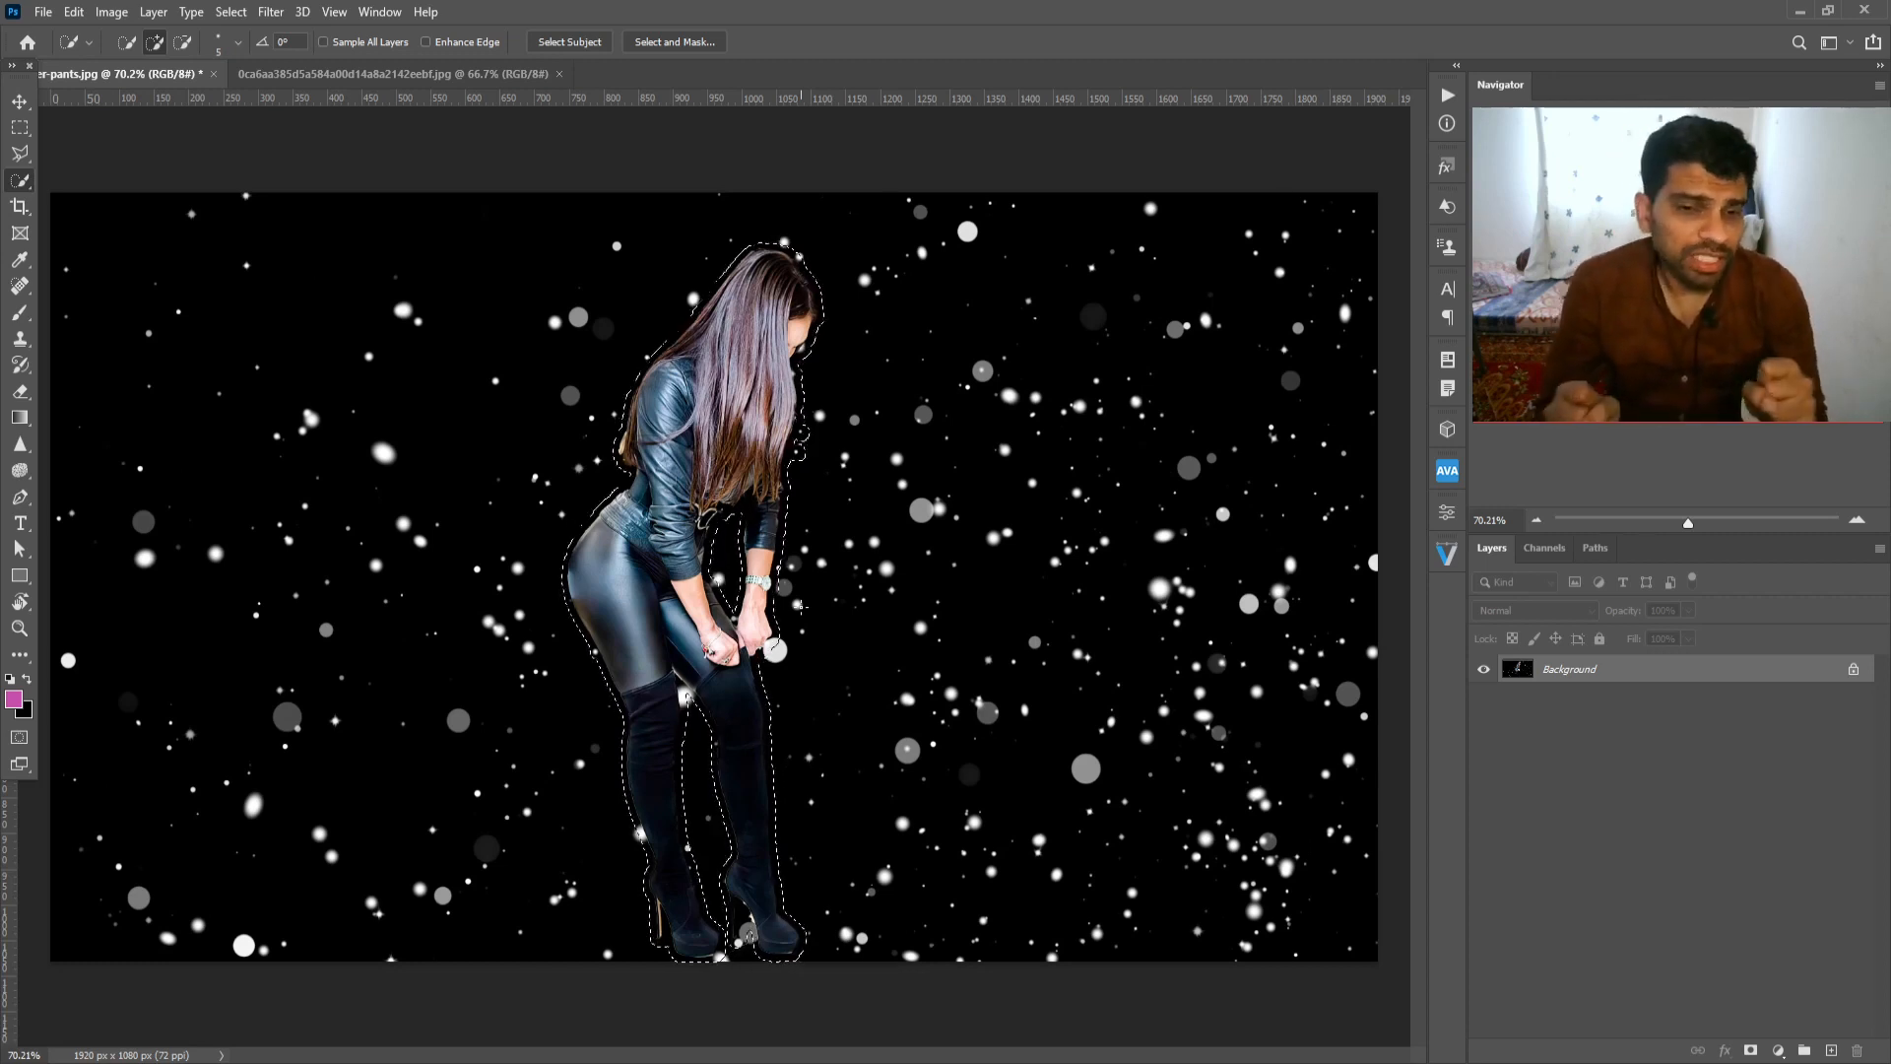
Step: Undo the expansion of the selection
key(ctrl+d)
key(s)
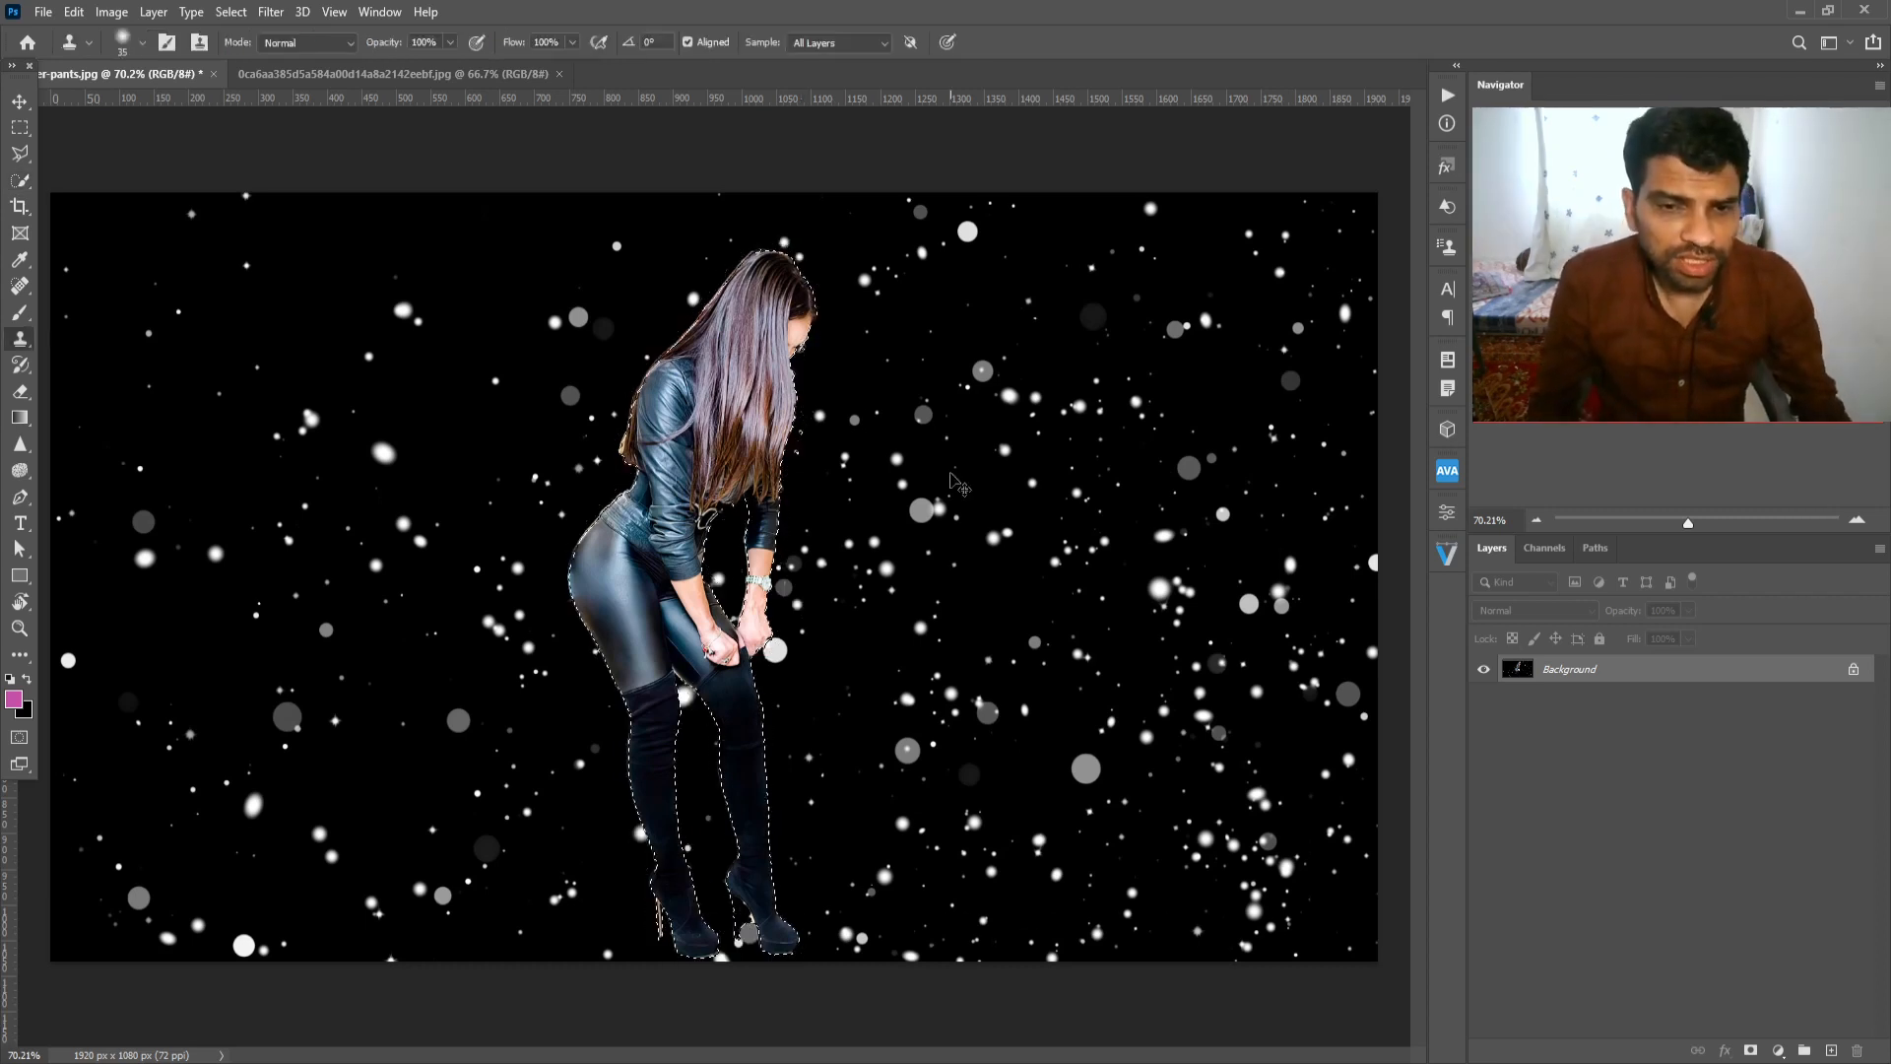
key(ctrl+z)
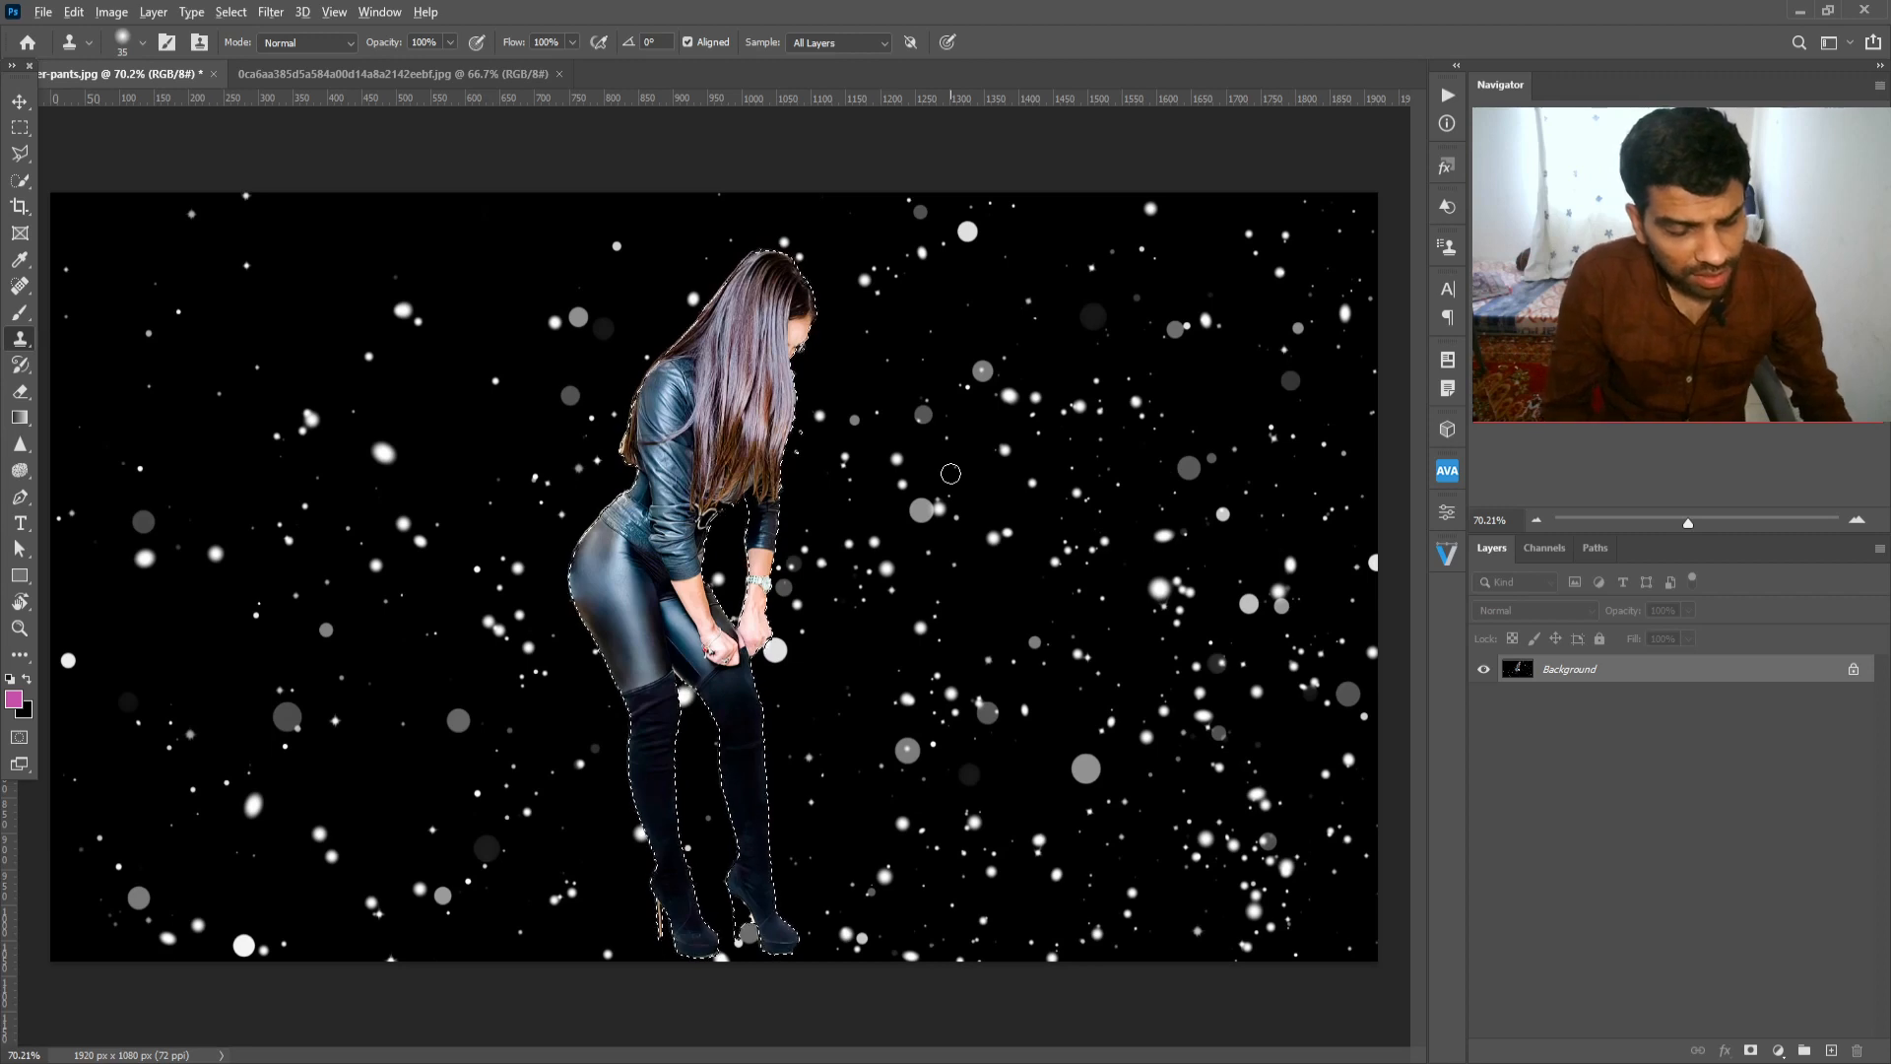
key(alt+s)
key(m)
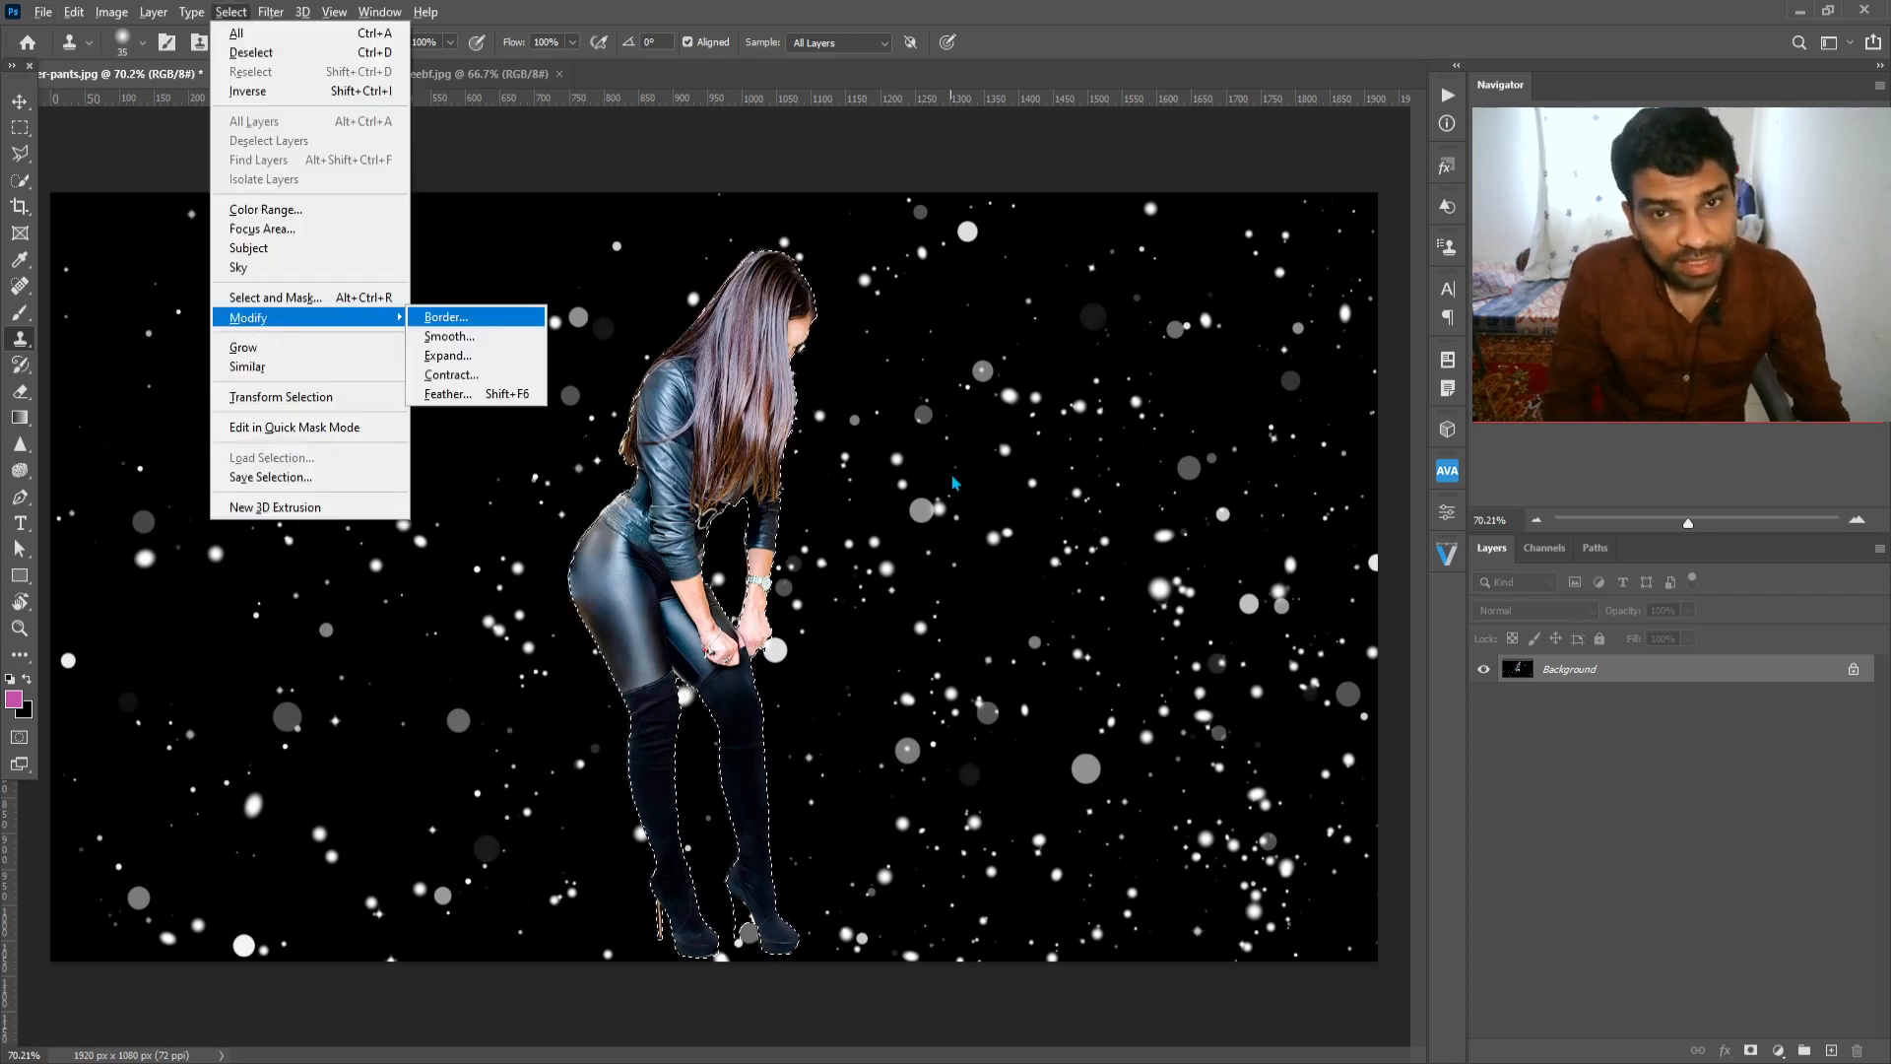
key(e)
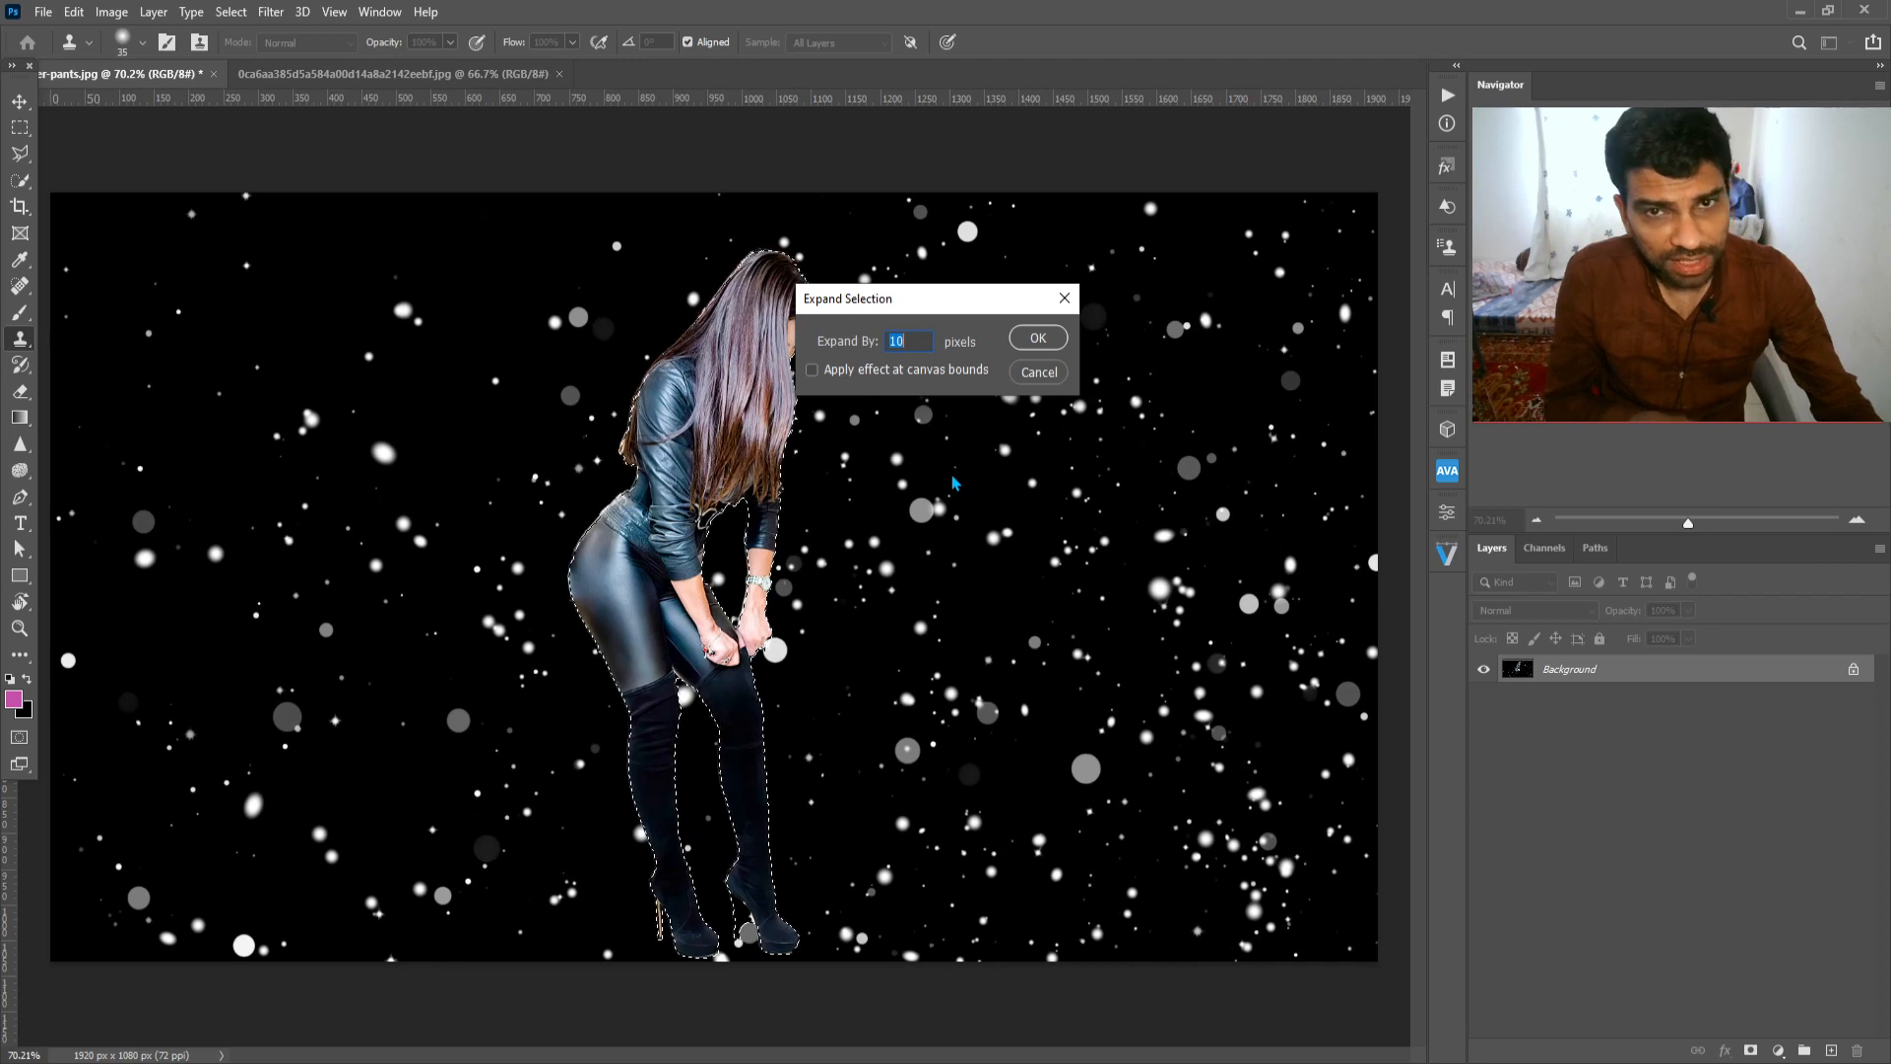
key(Escape)
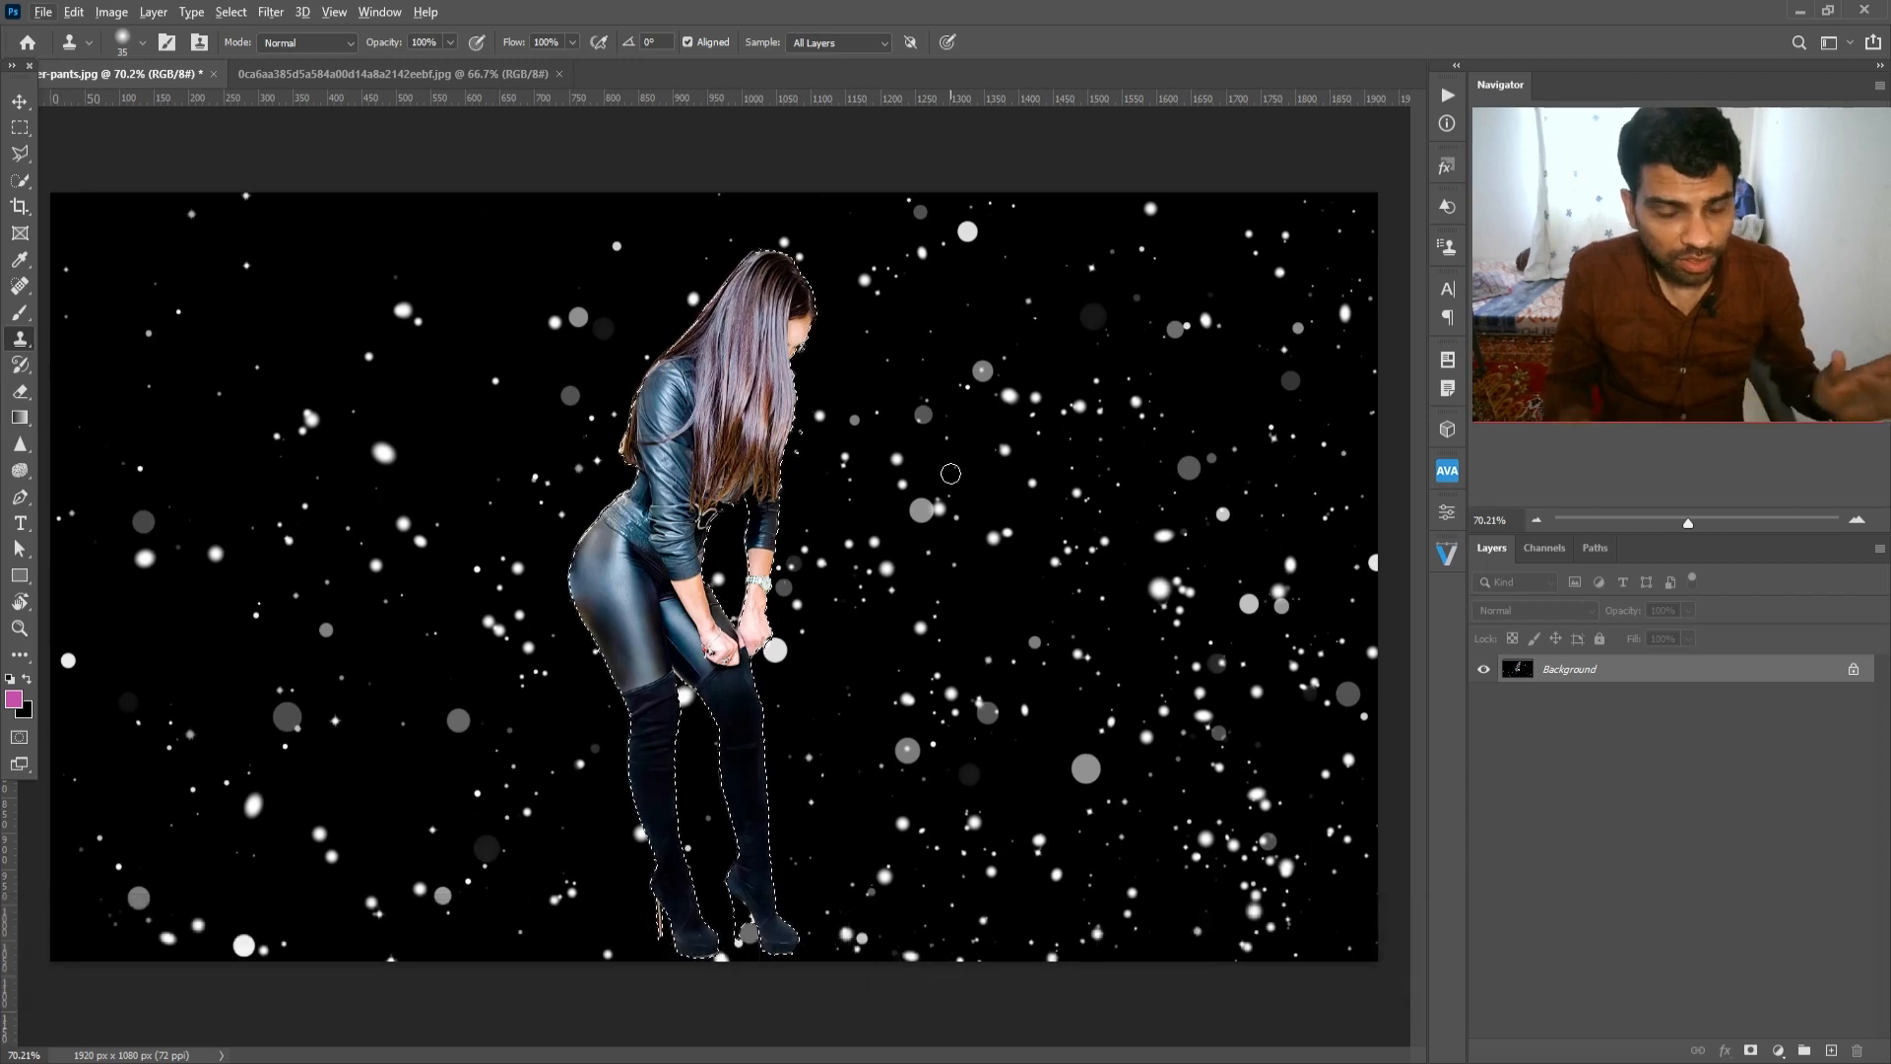
Step: Expand the selection around the woman by 10 pixels
key(alt+s)
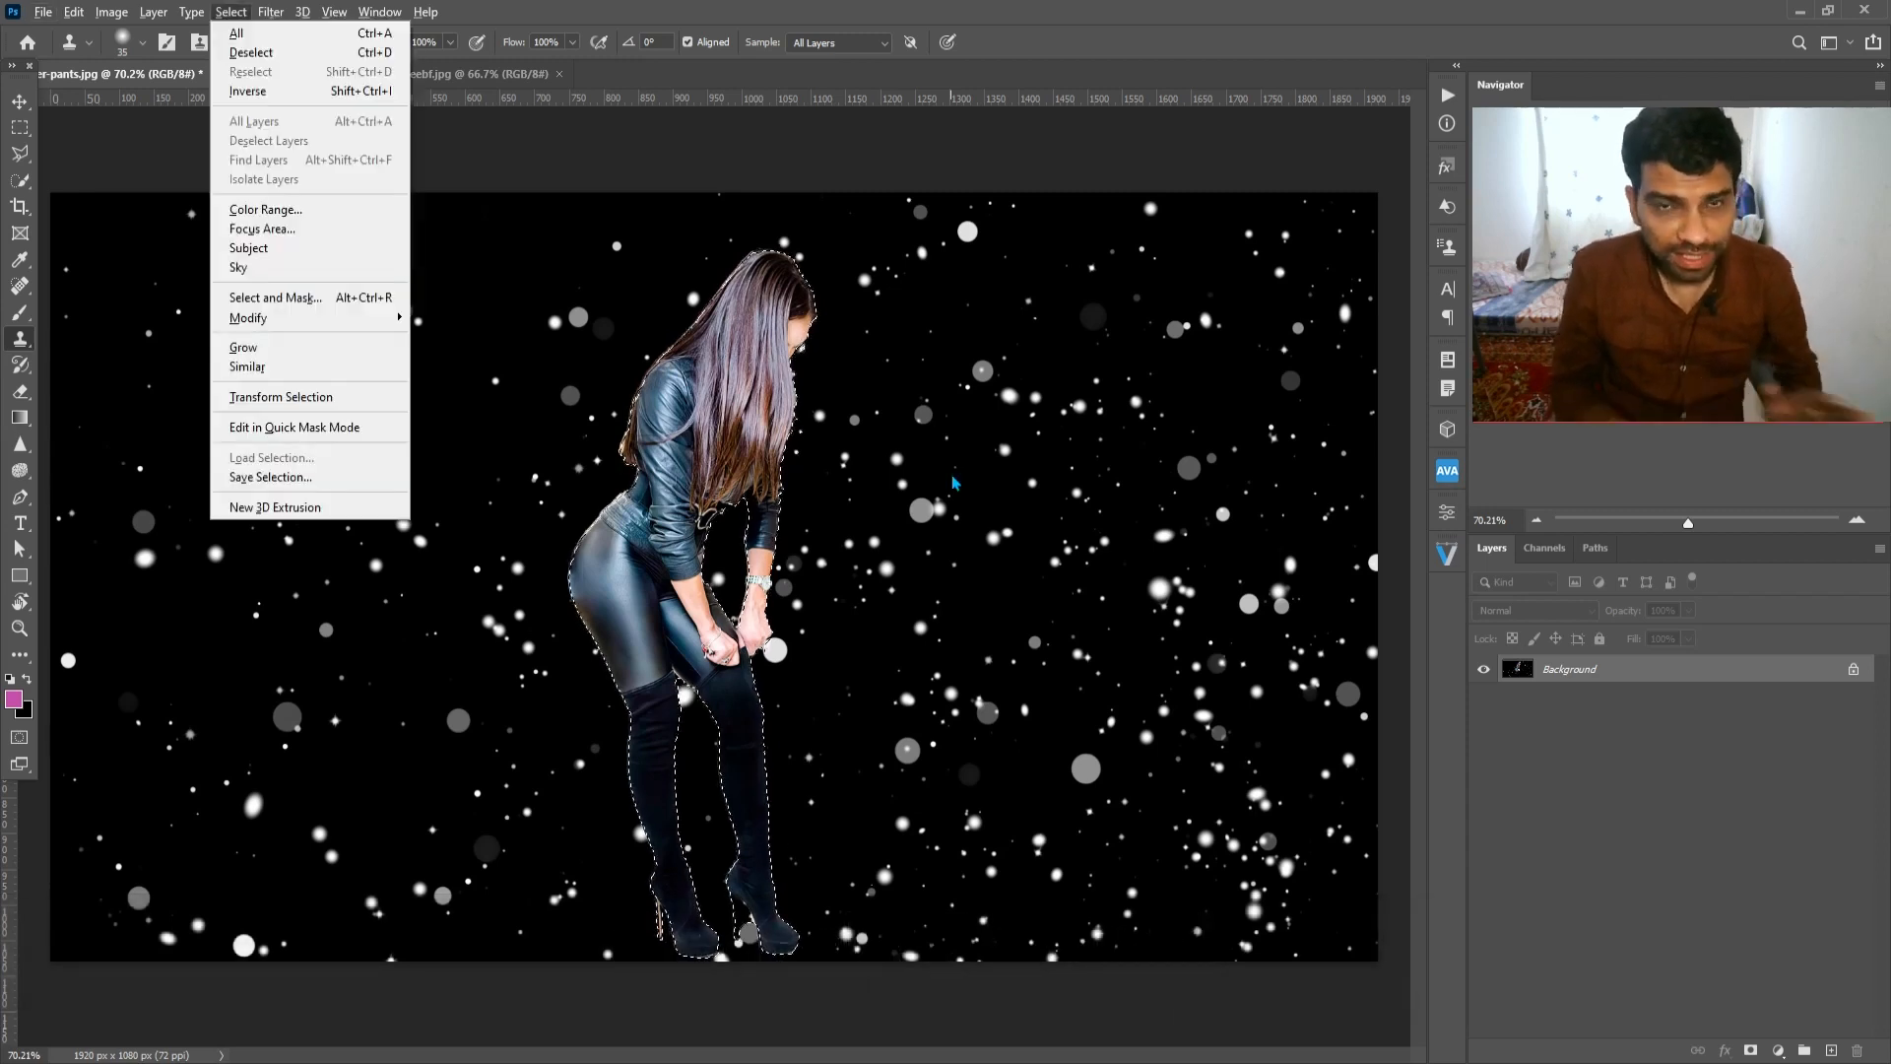
key(m)
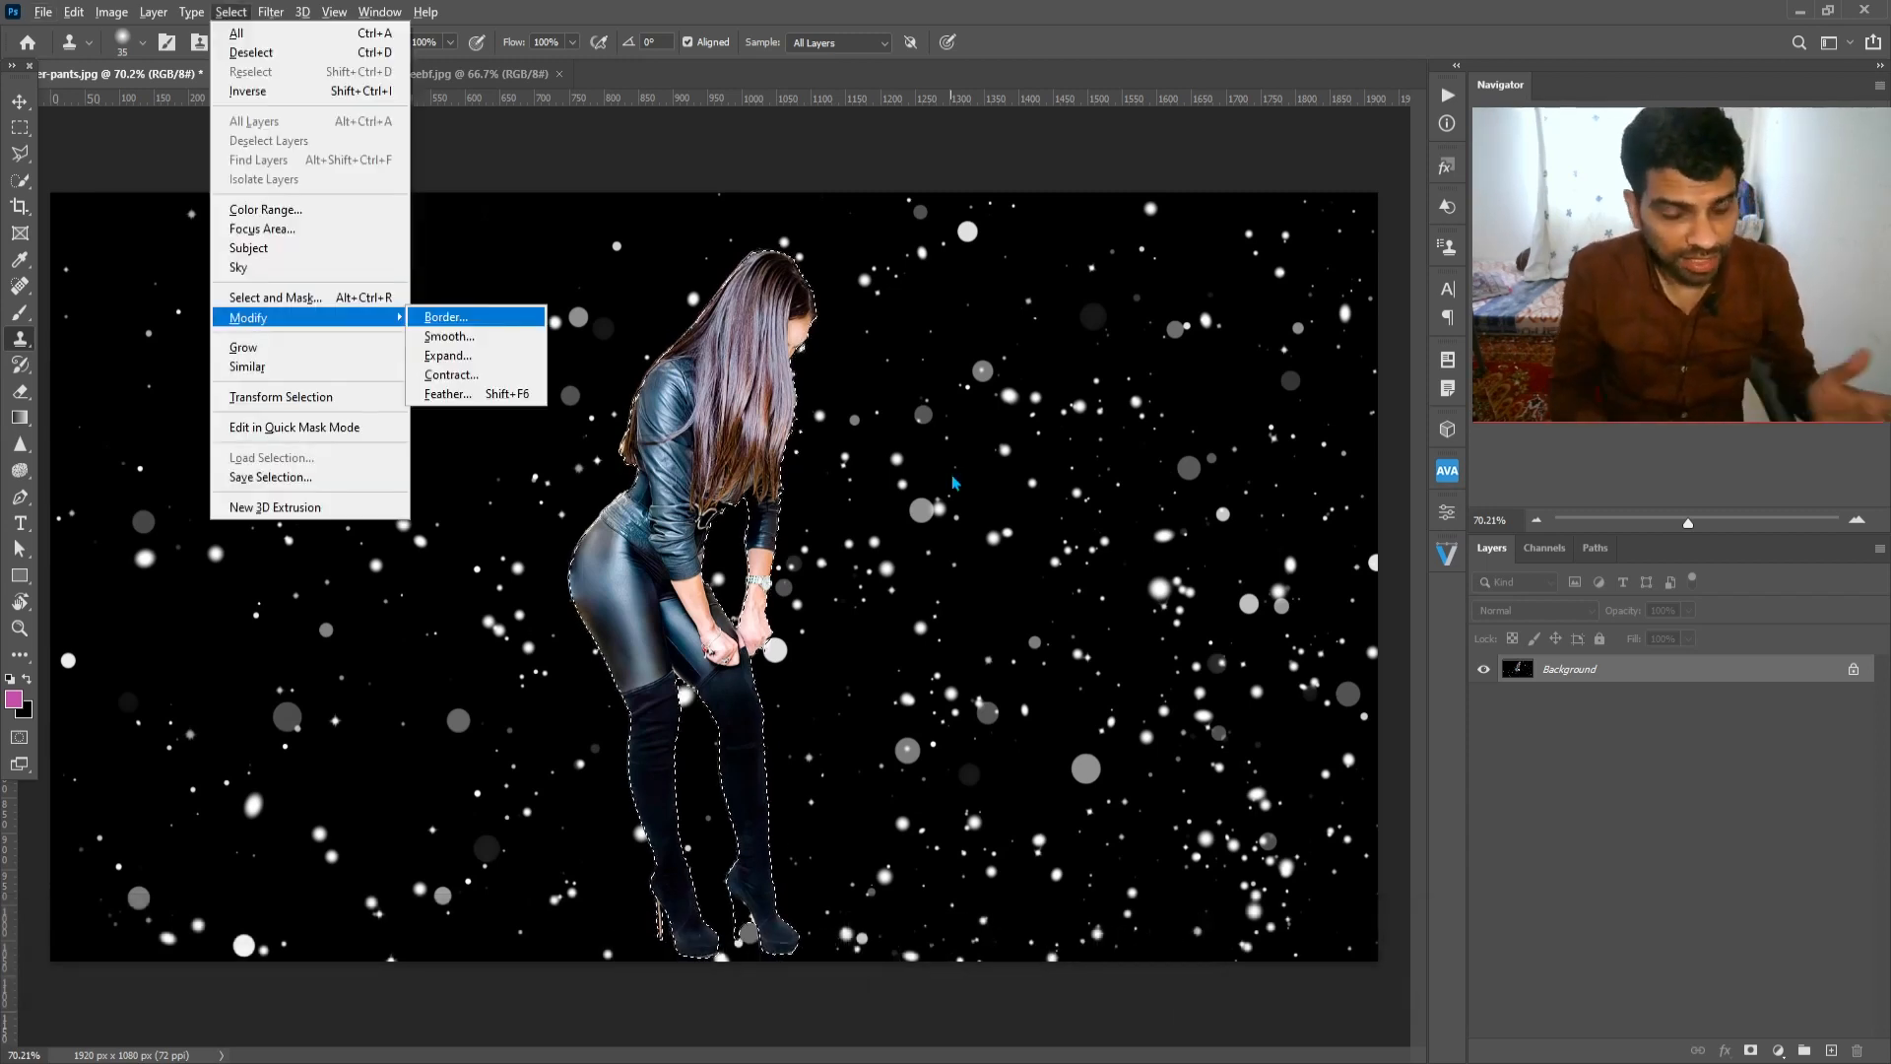
key(e)
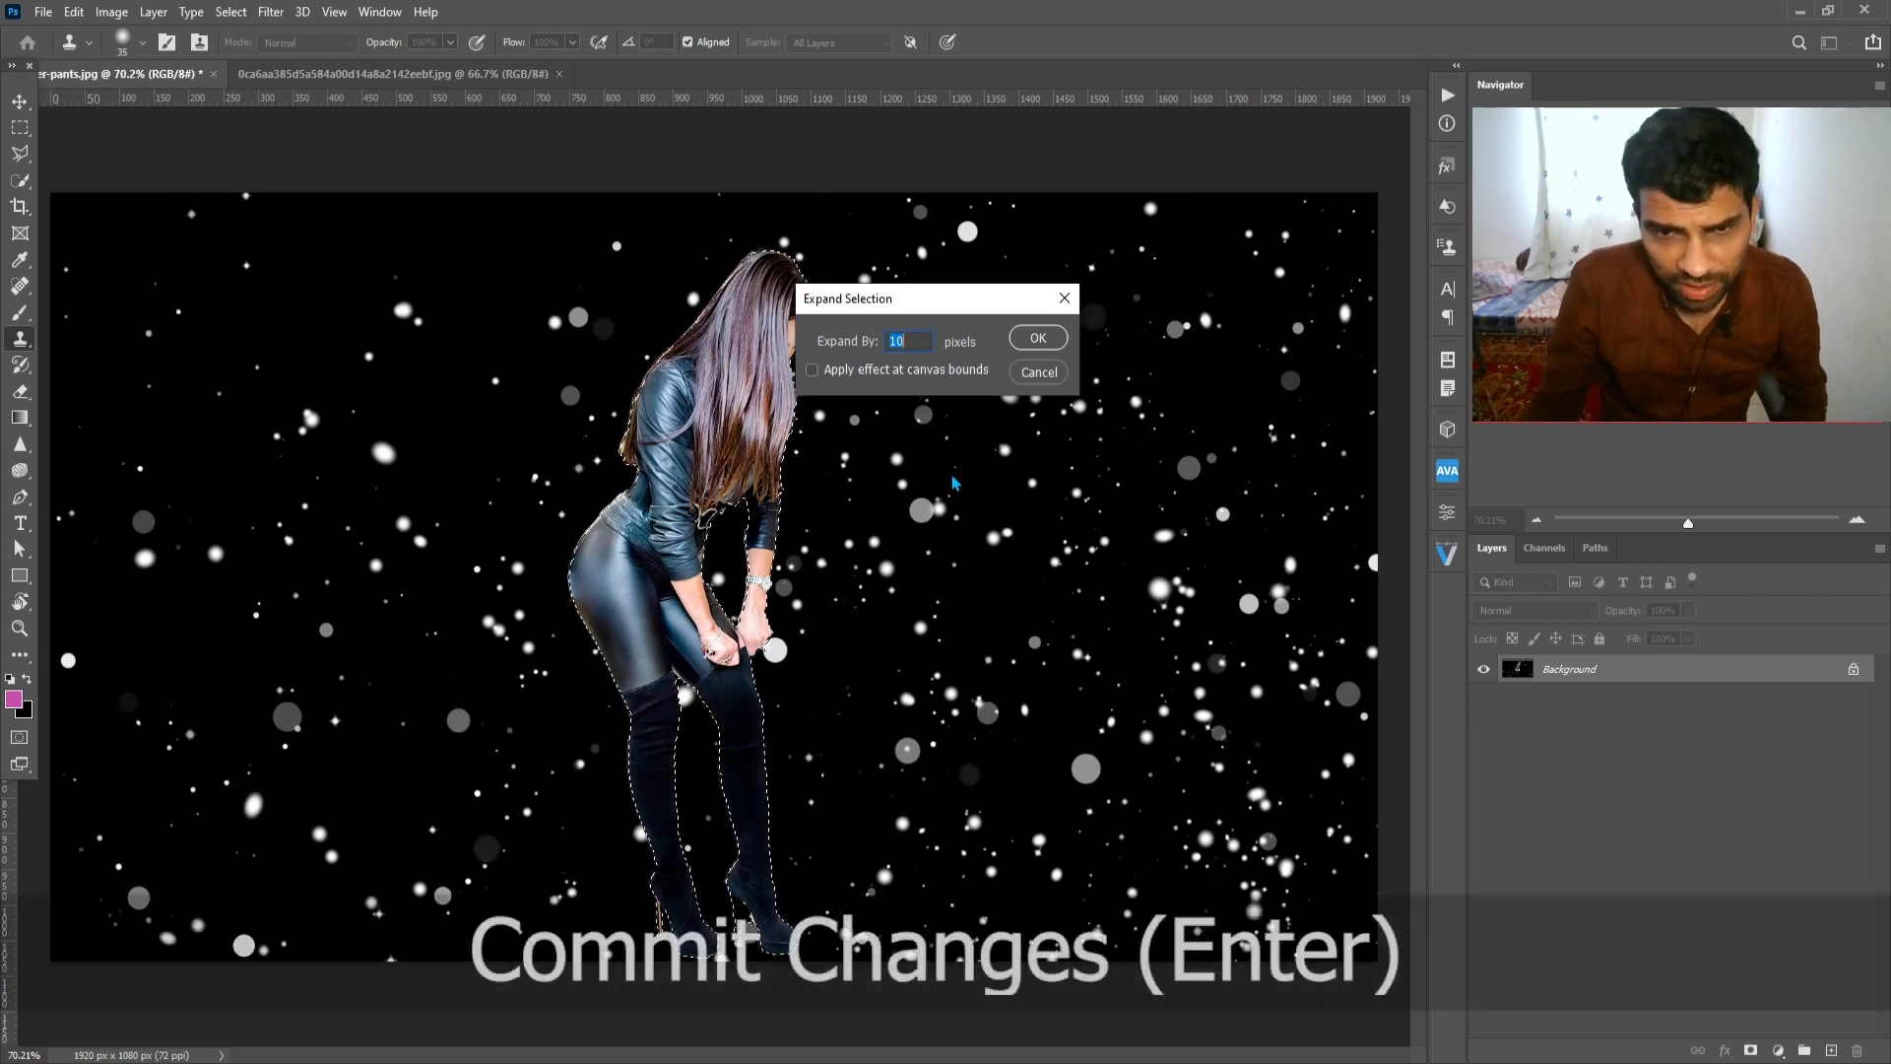
key(Return)
Step: Replace the selected woman with a Content-Aware fill in Normal mode at 100% opacity, with Color Adaptation on, and deselect
key(w)
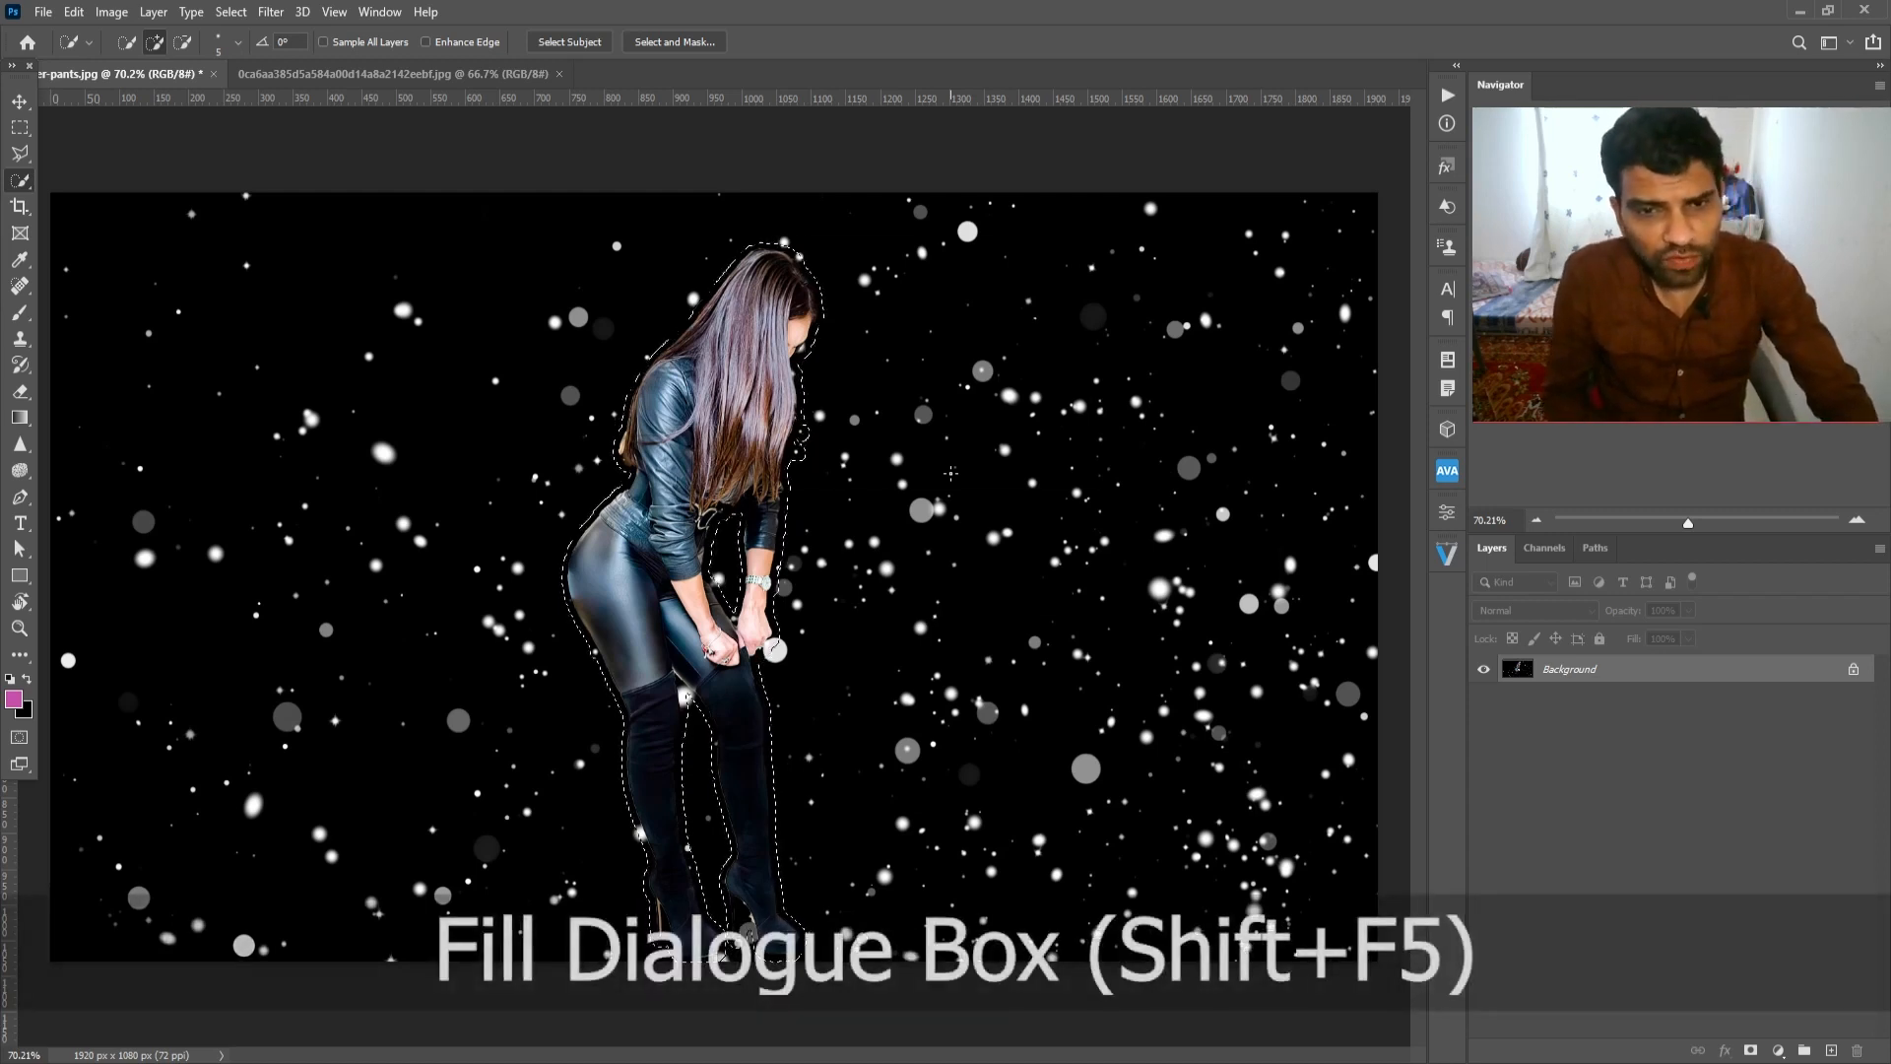
key(shift+F5)
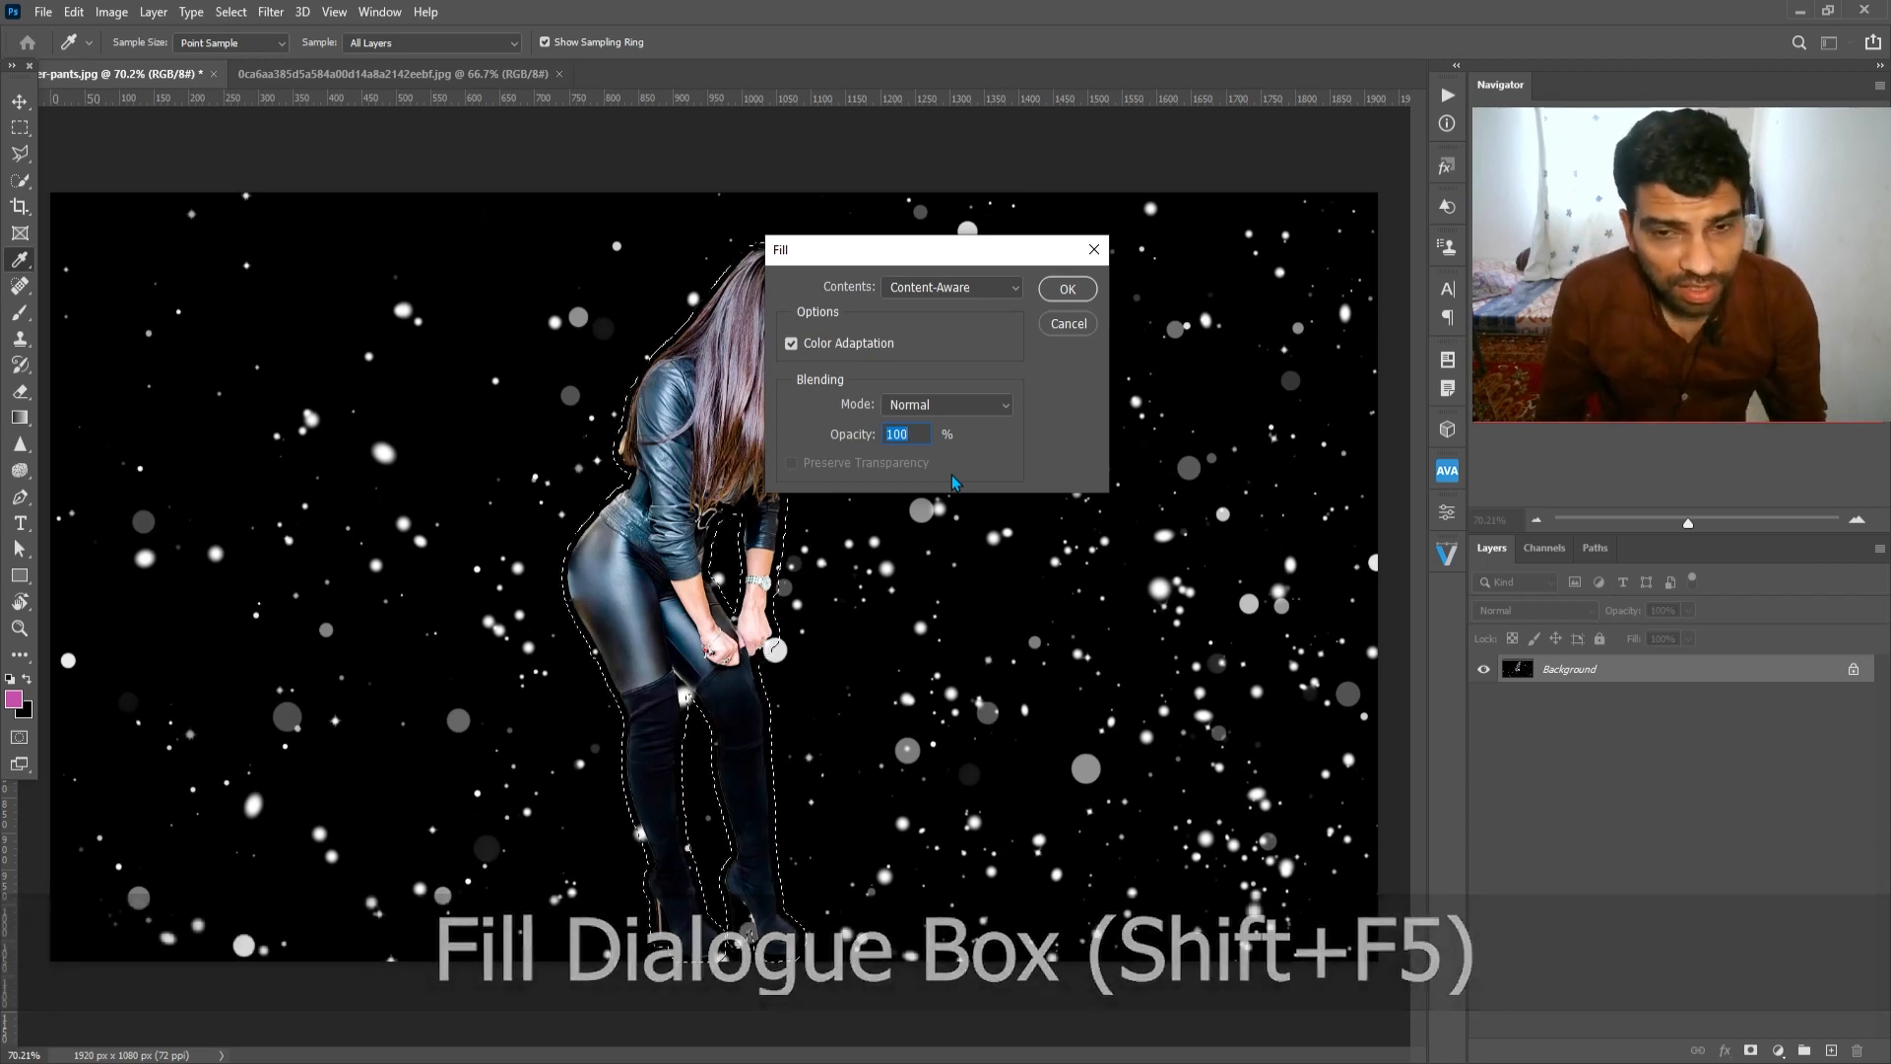
drag(874, 254, 918, 485)
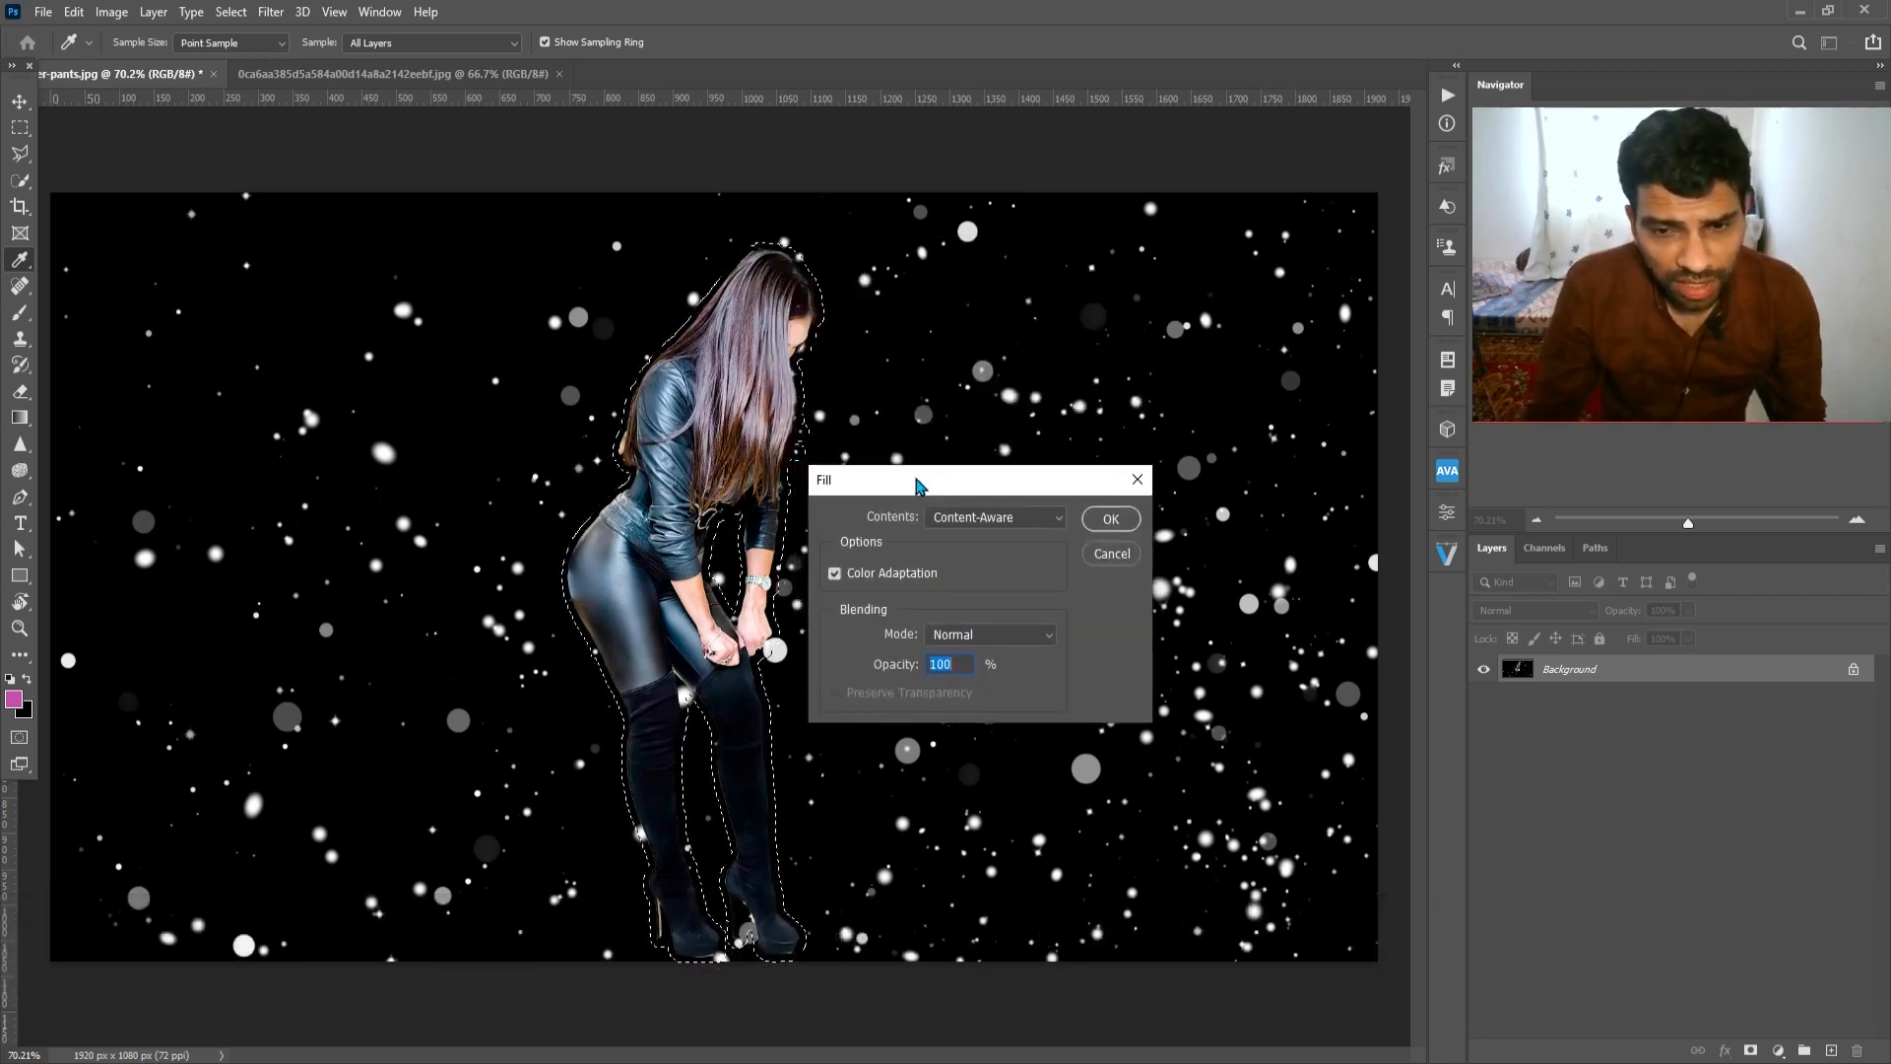
click(1025, 516)
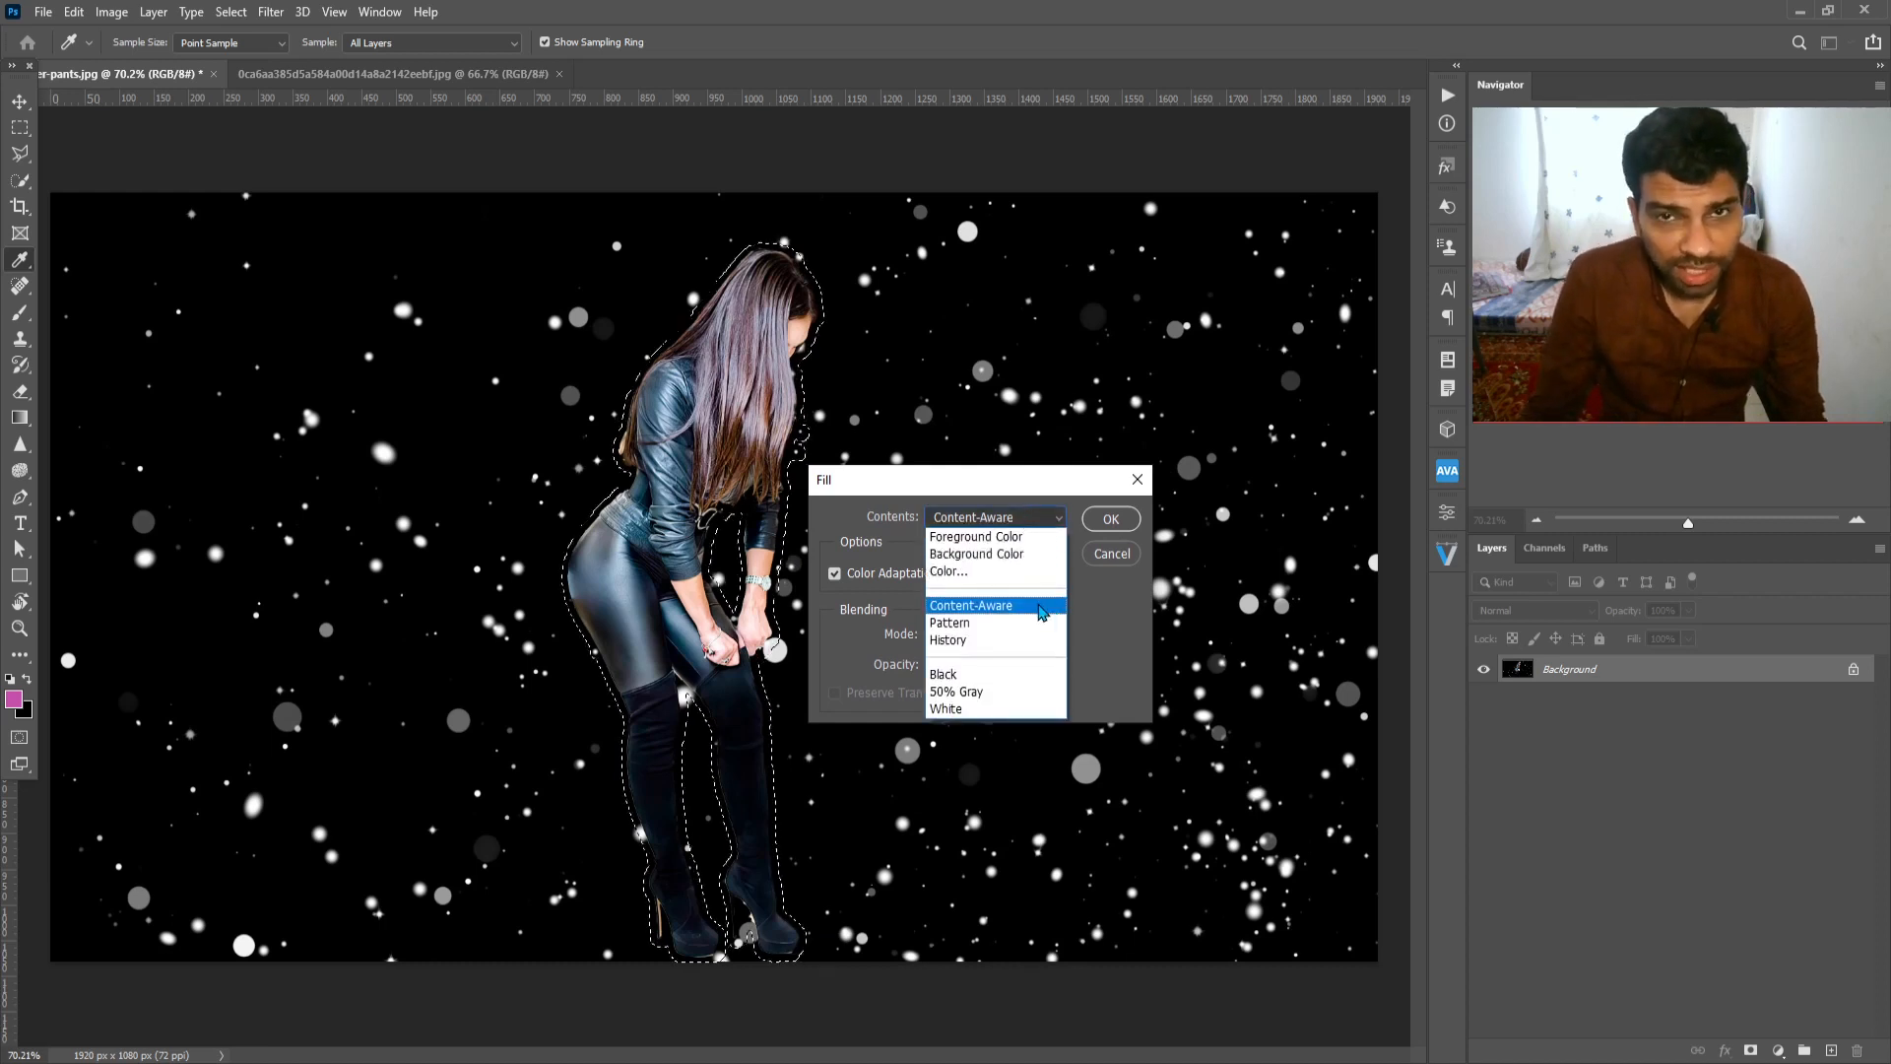
click(1039, 607)
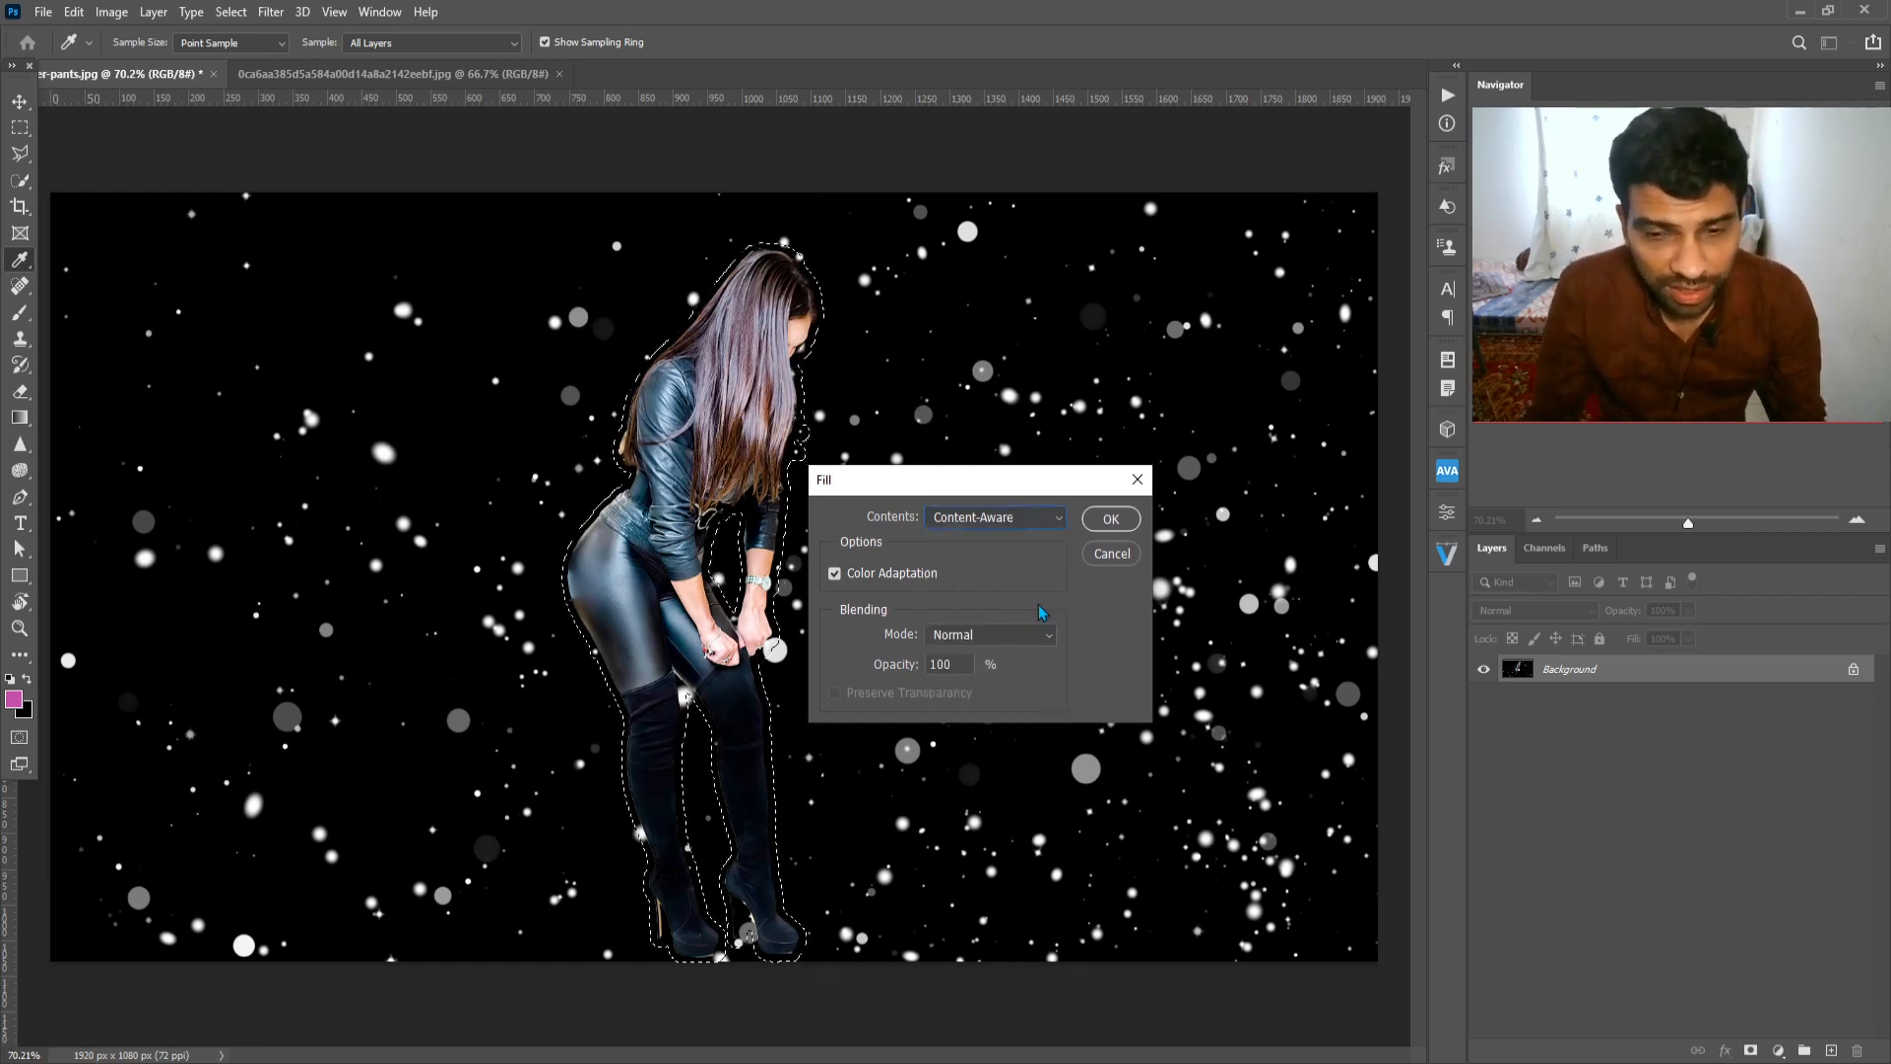
click(1115, 519)
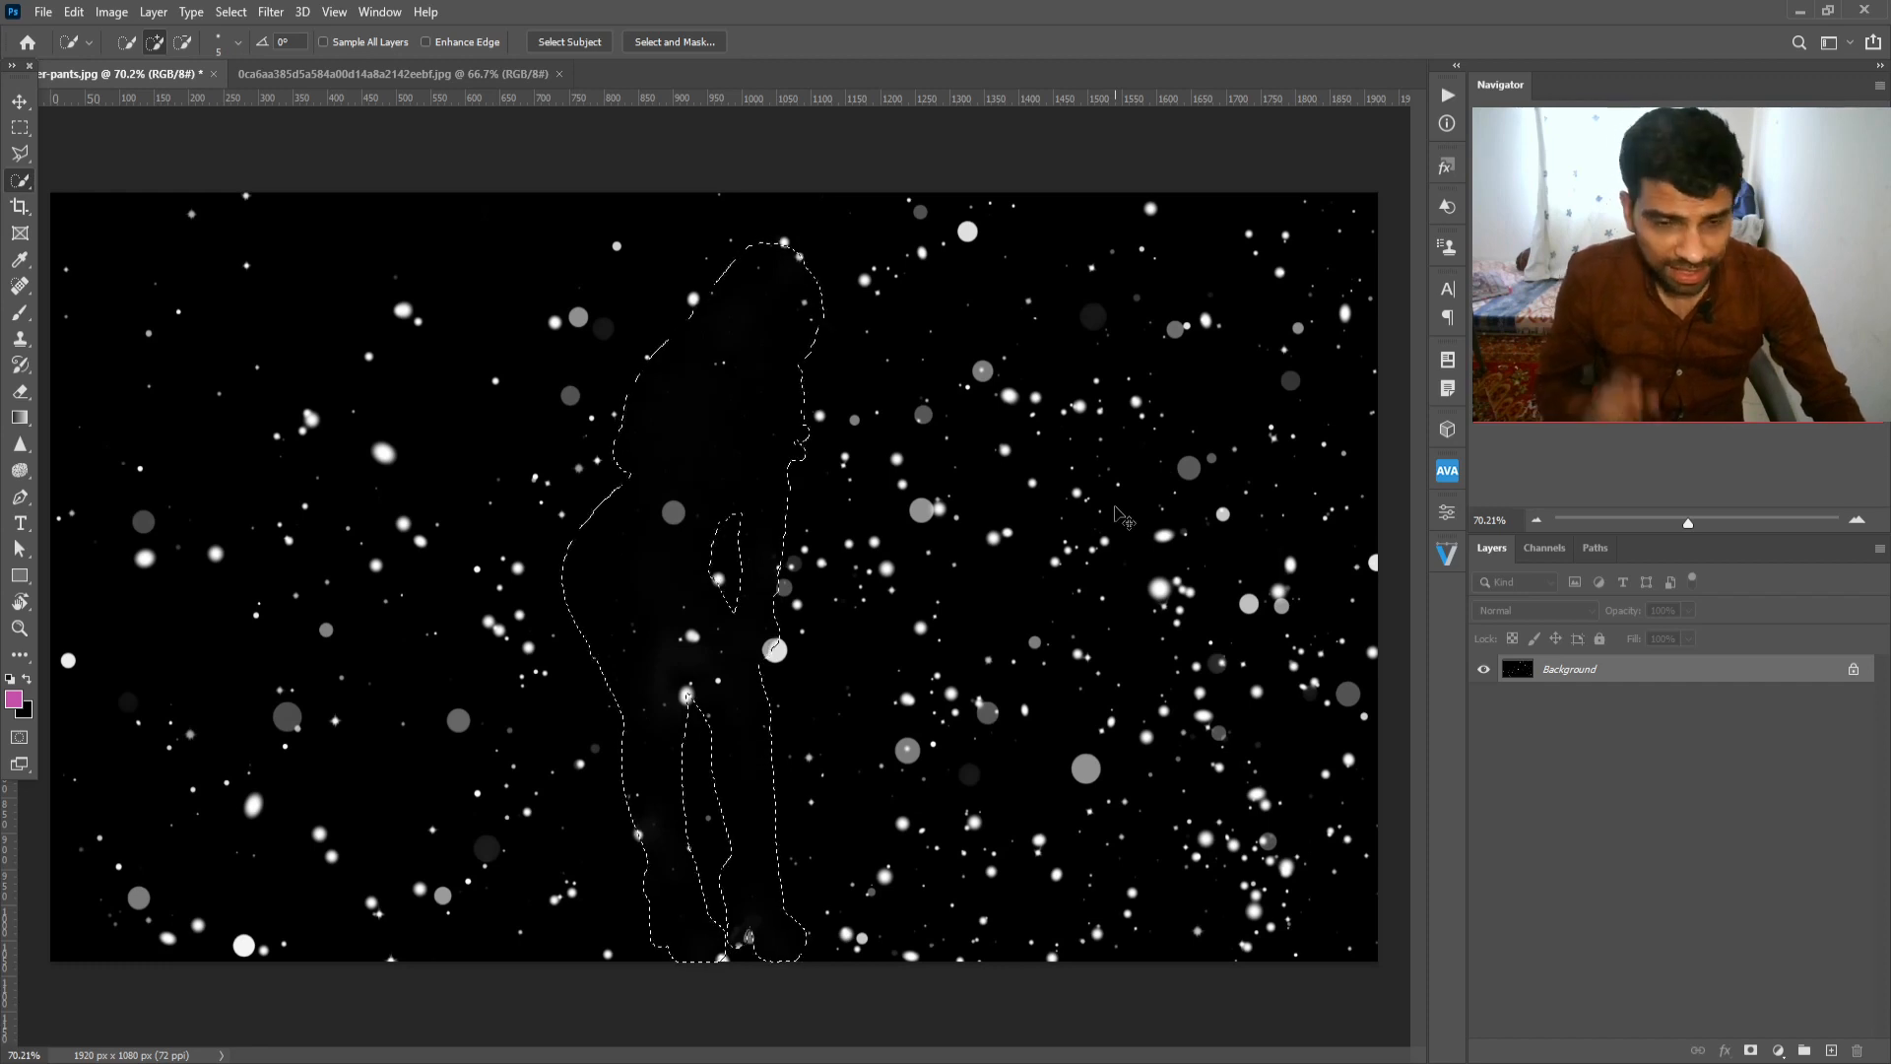
key(ctrl+d)
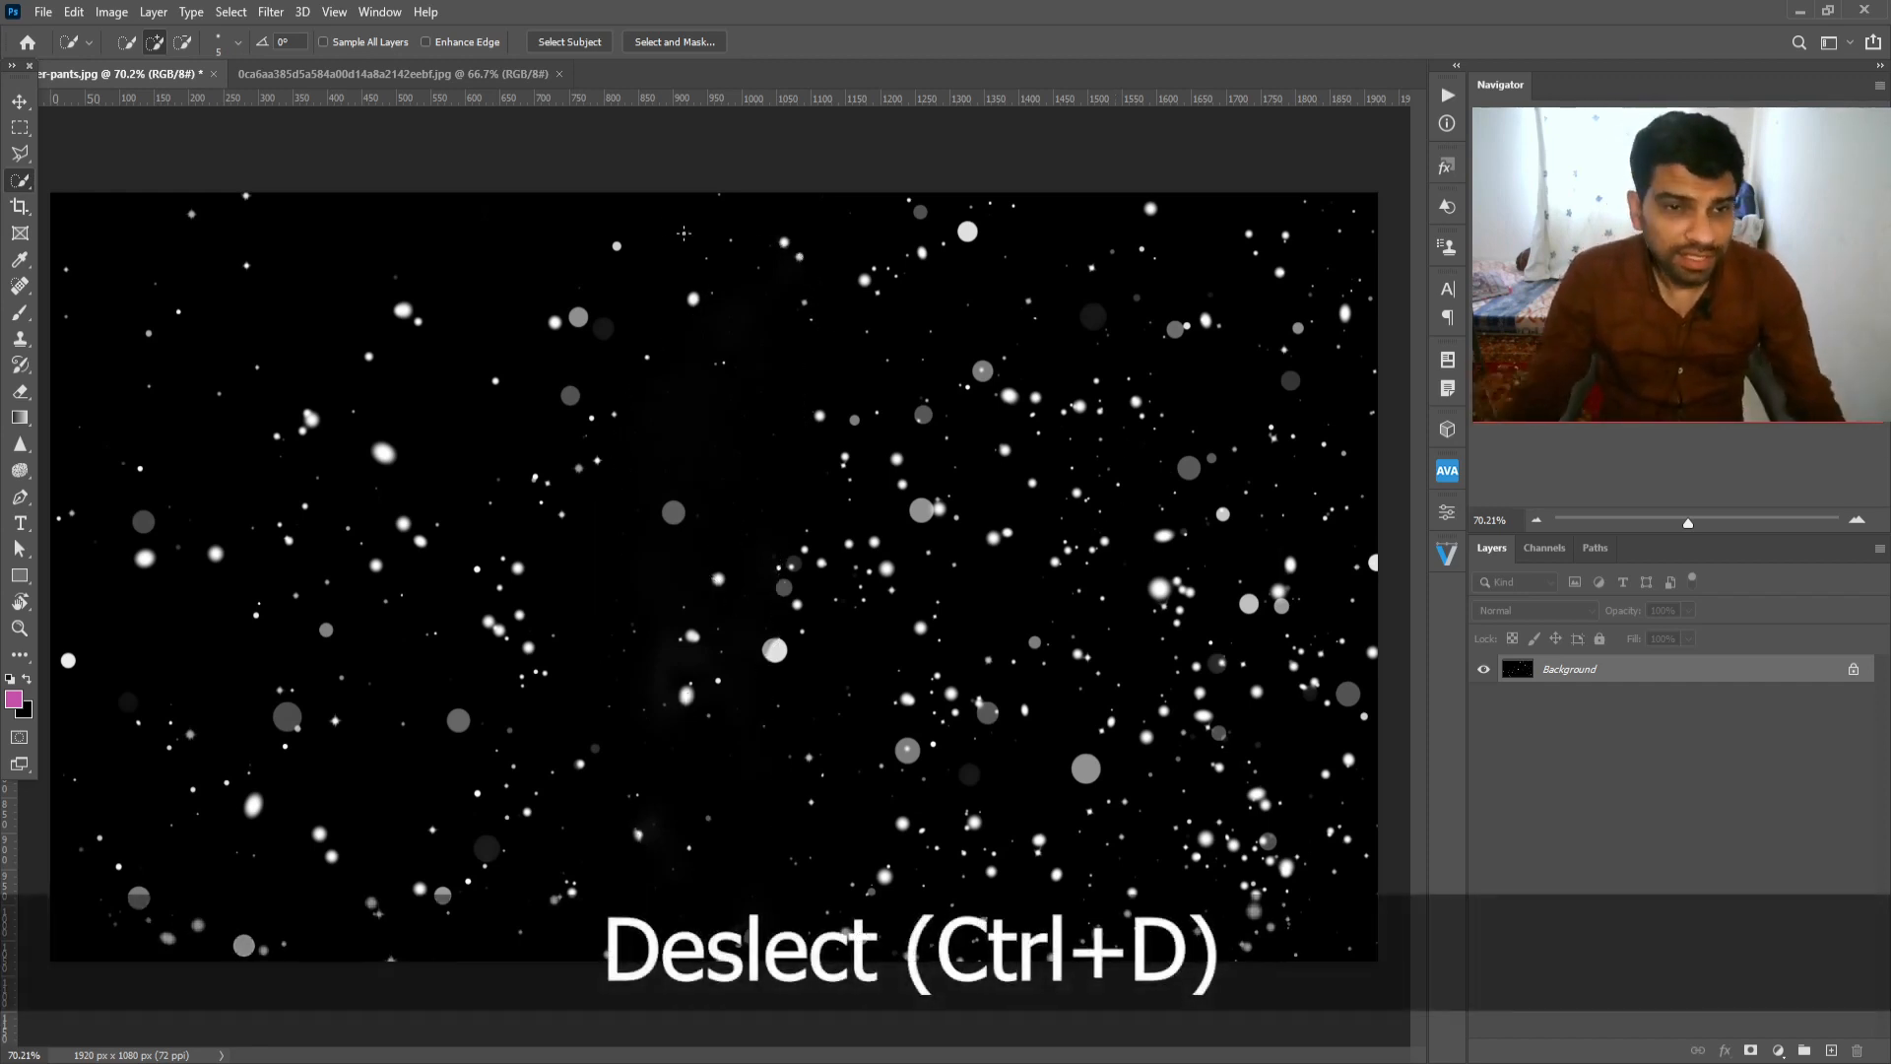
Step: Switch to the second open image and select the woman in the red dress with the Quick Selection tool
click(410, 81)
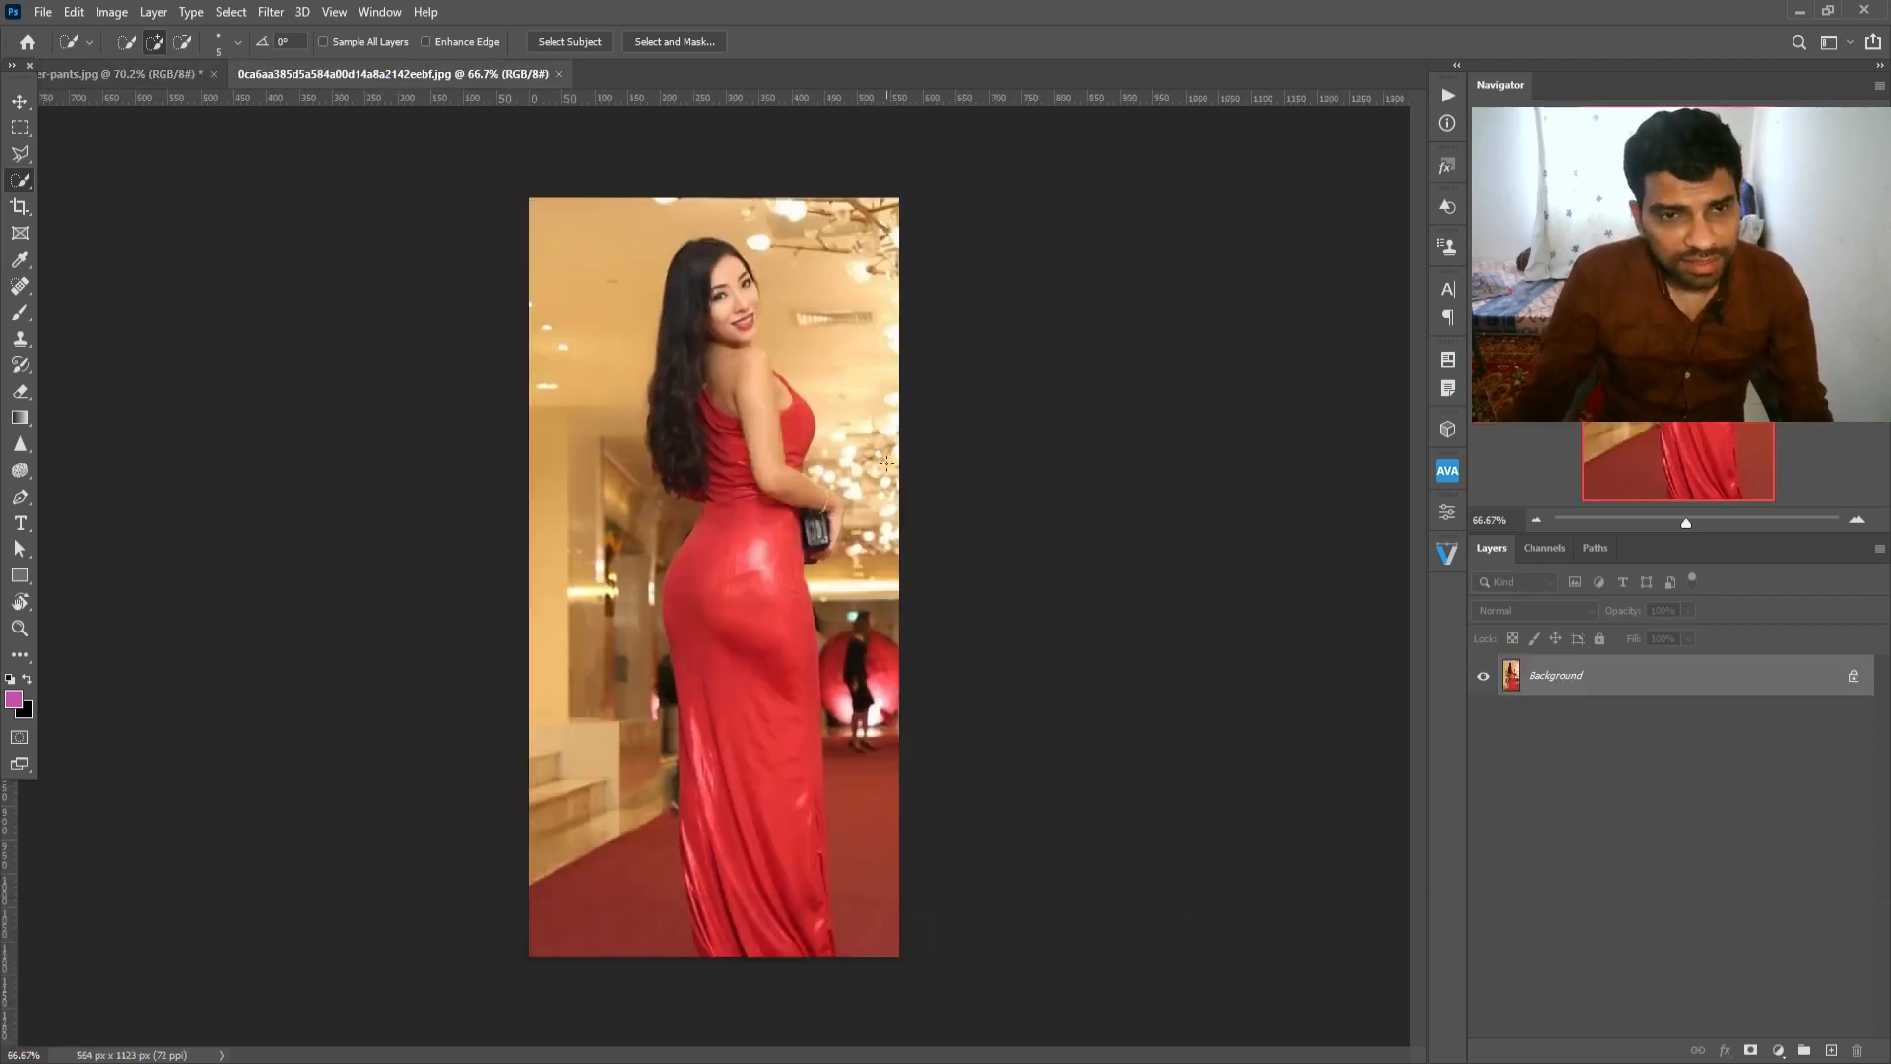
right_click(15, 190)
click(118, 195)
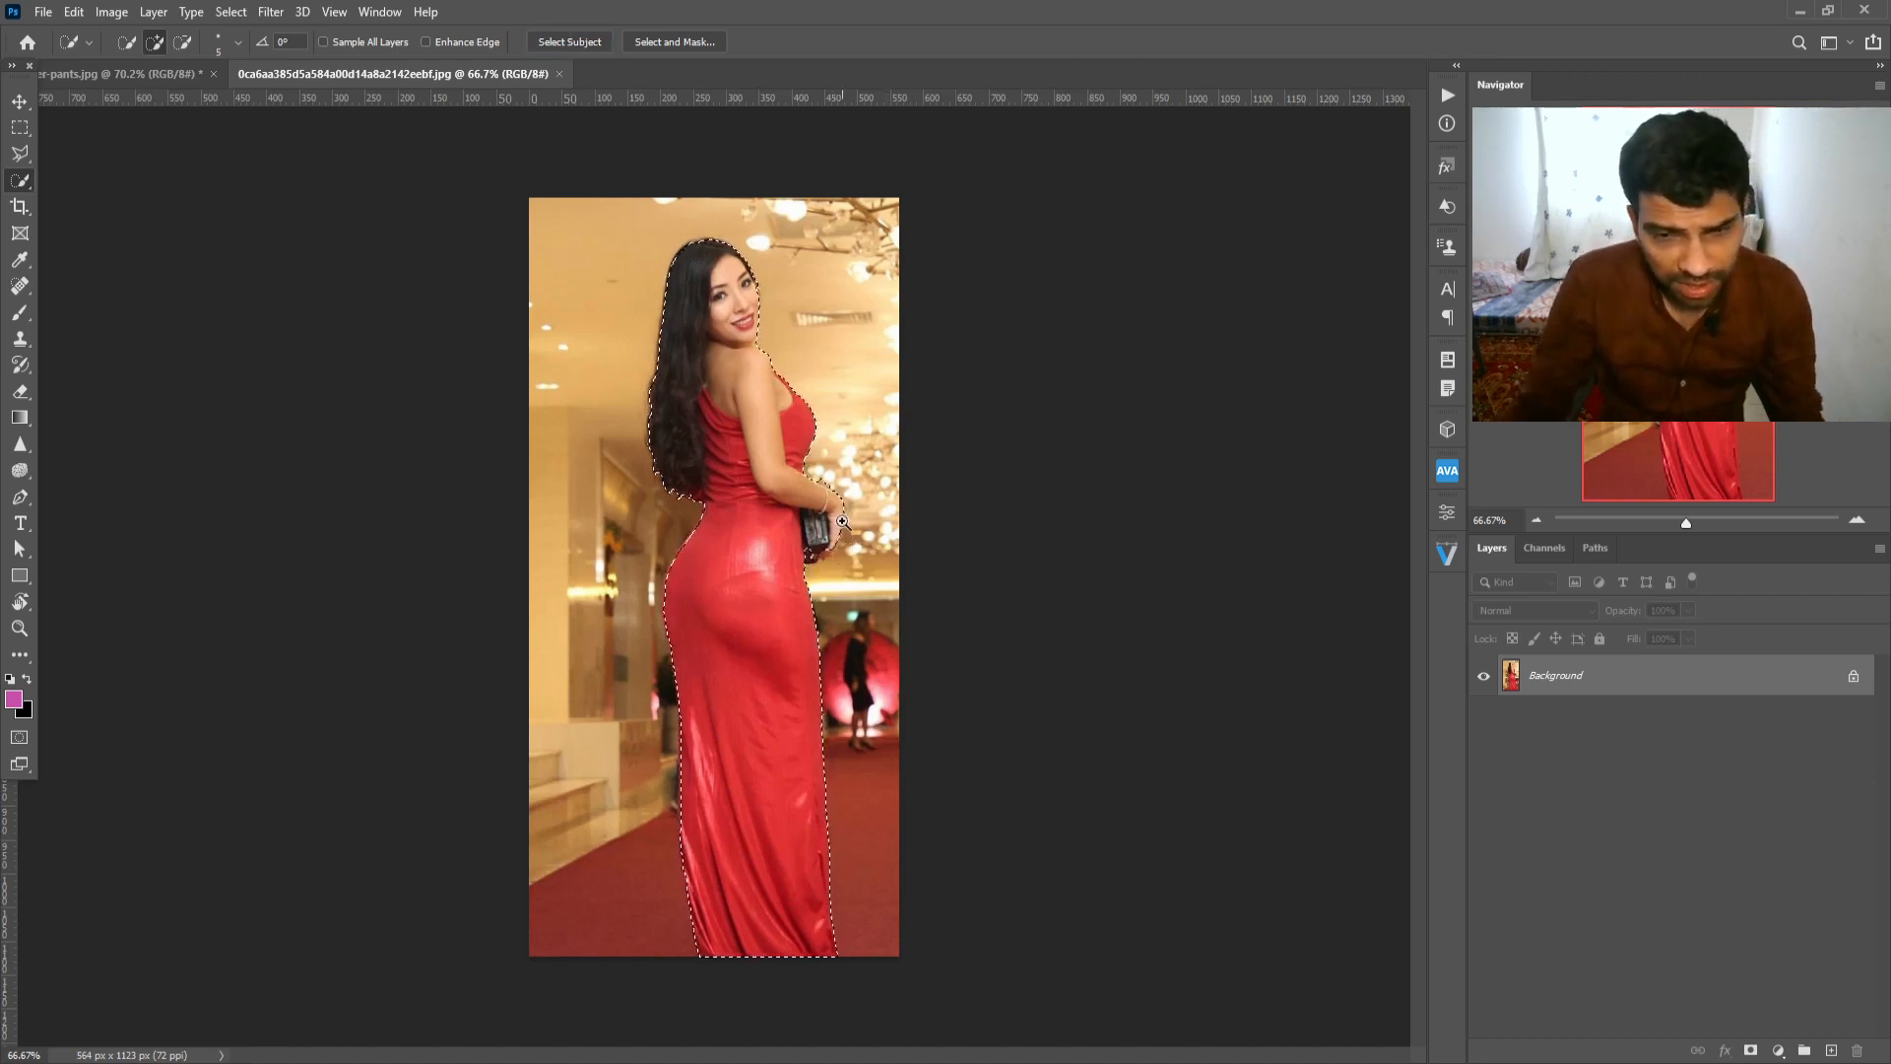
Step: Inspect the selection edge around the clutch, hand and dress, and process the selection through Select and Mask
drag(842, 523, 924, 575)
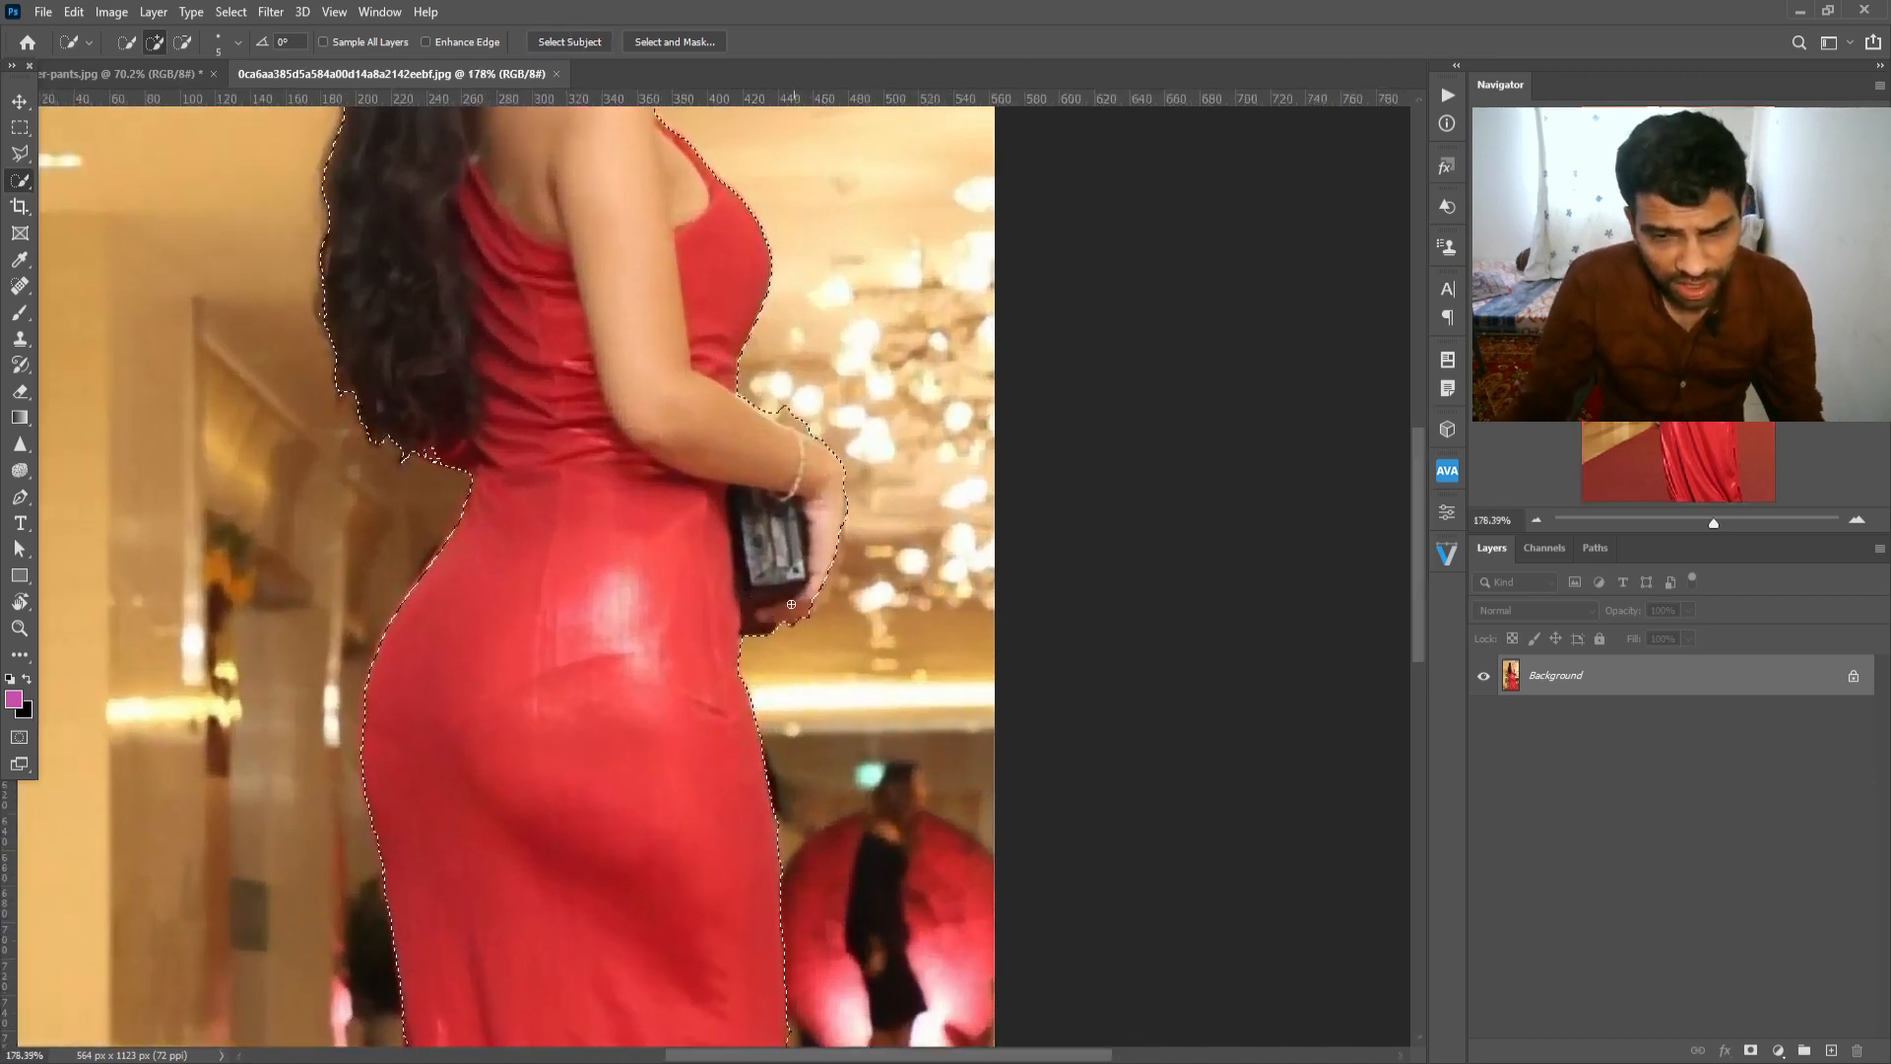
drag(840, 788, 908, 886)
scroll(851, 479, down, 5)
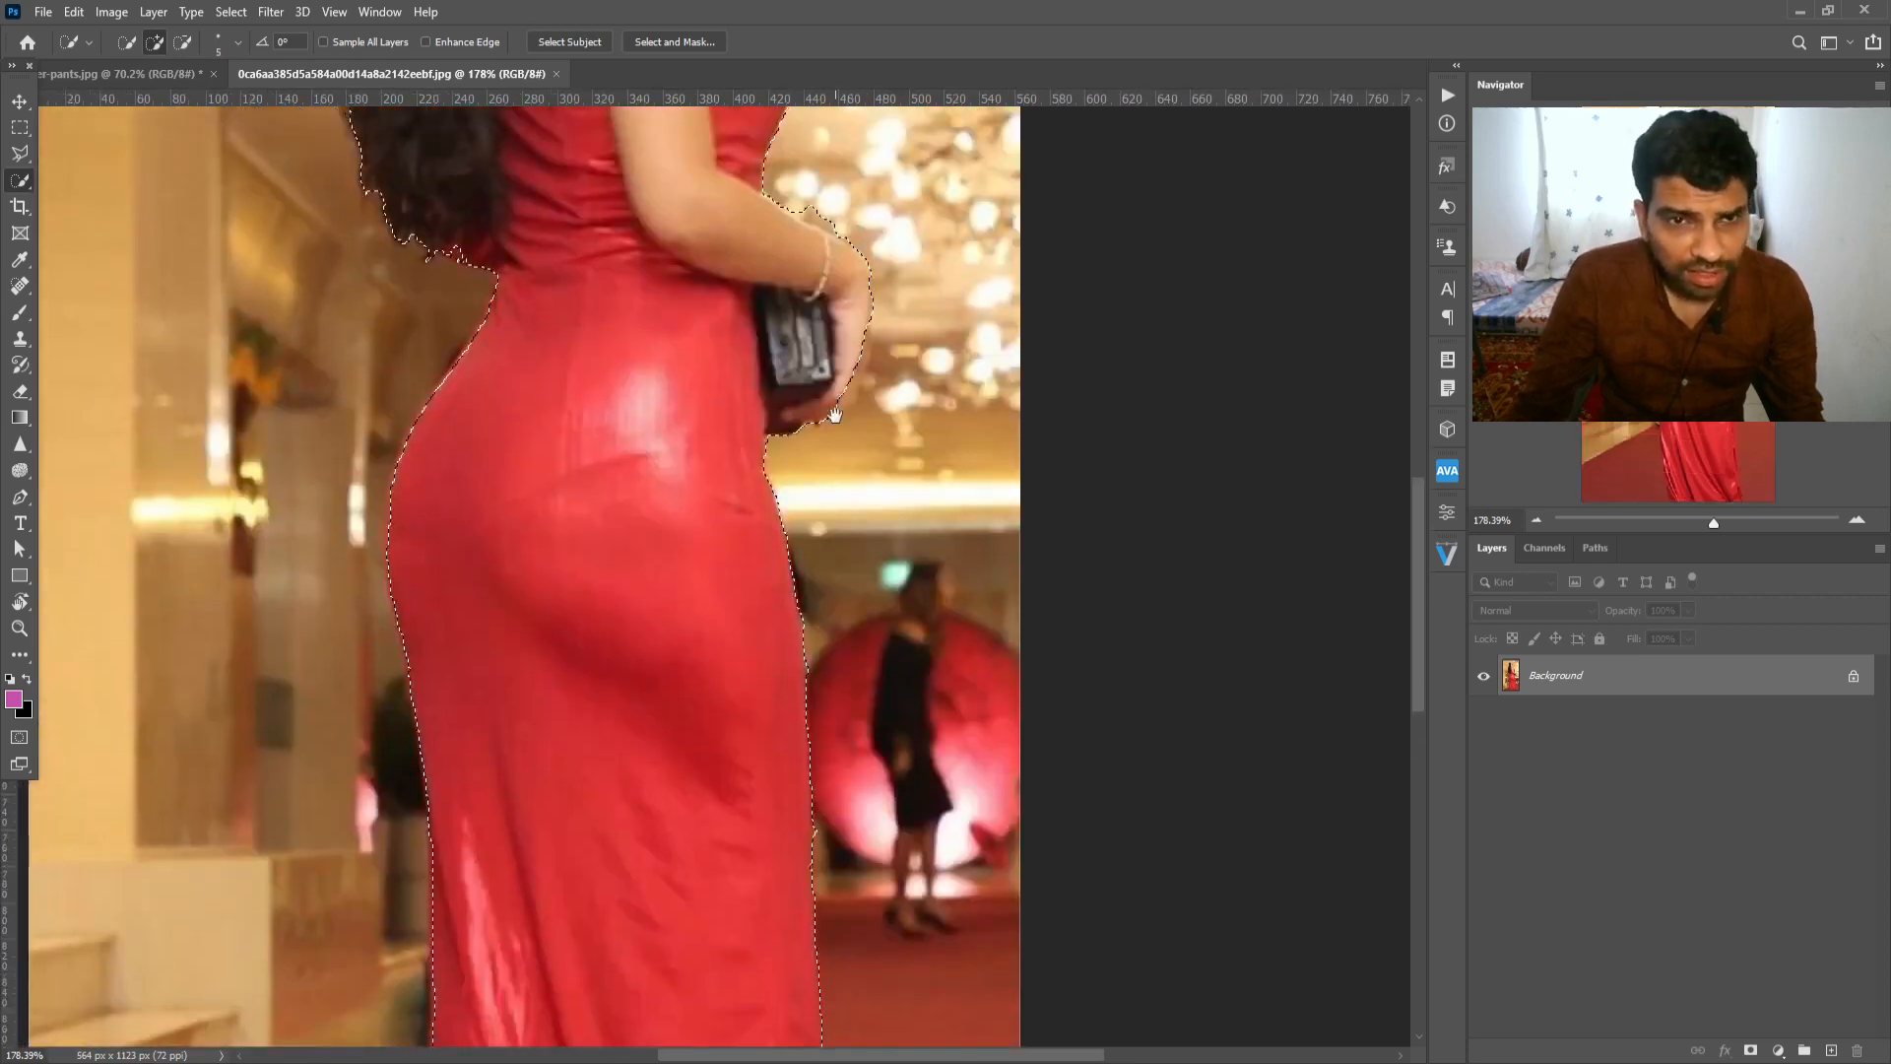
click(685, 44)
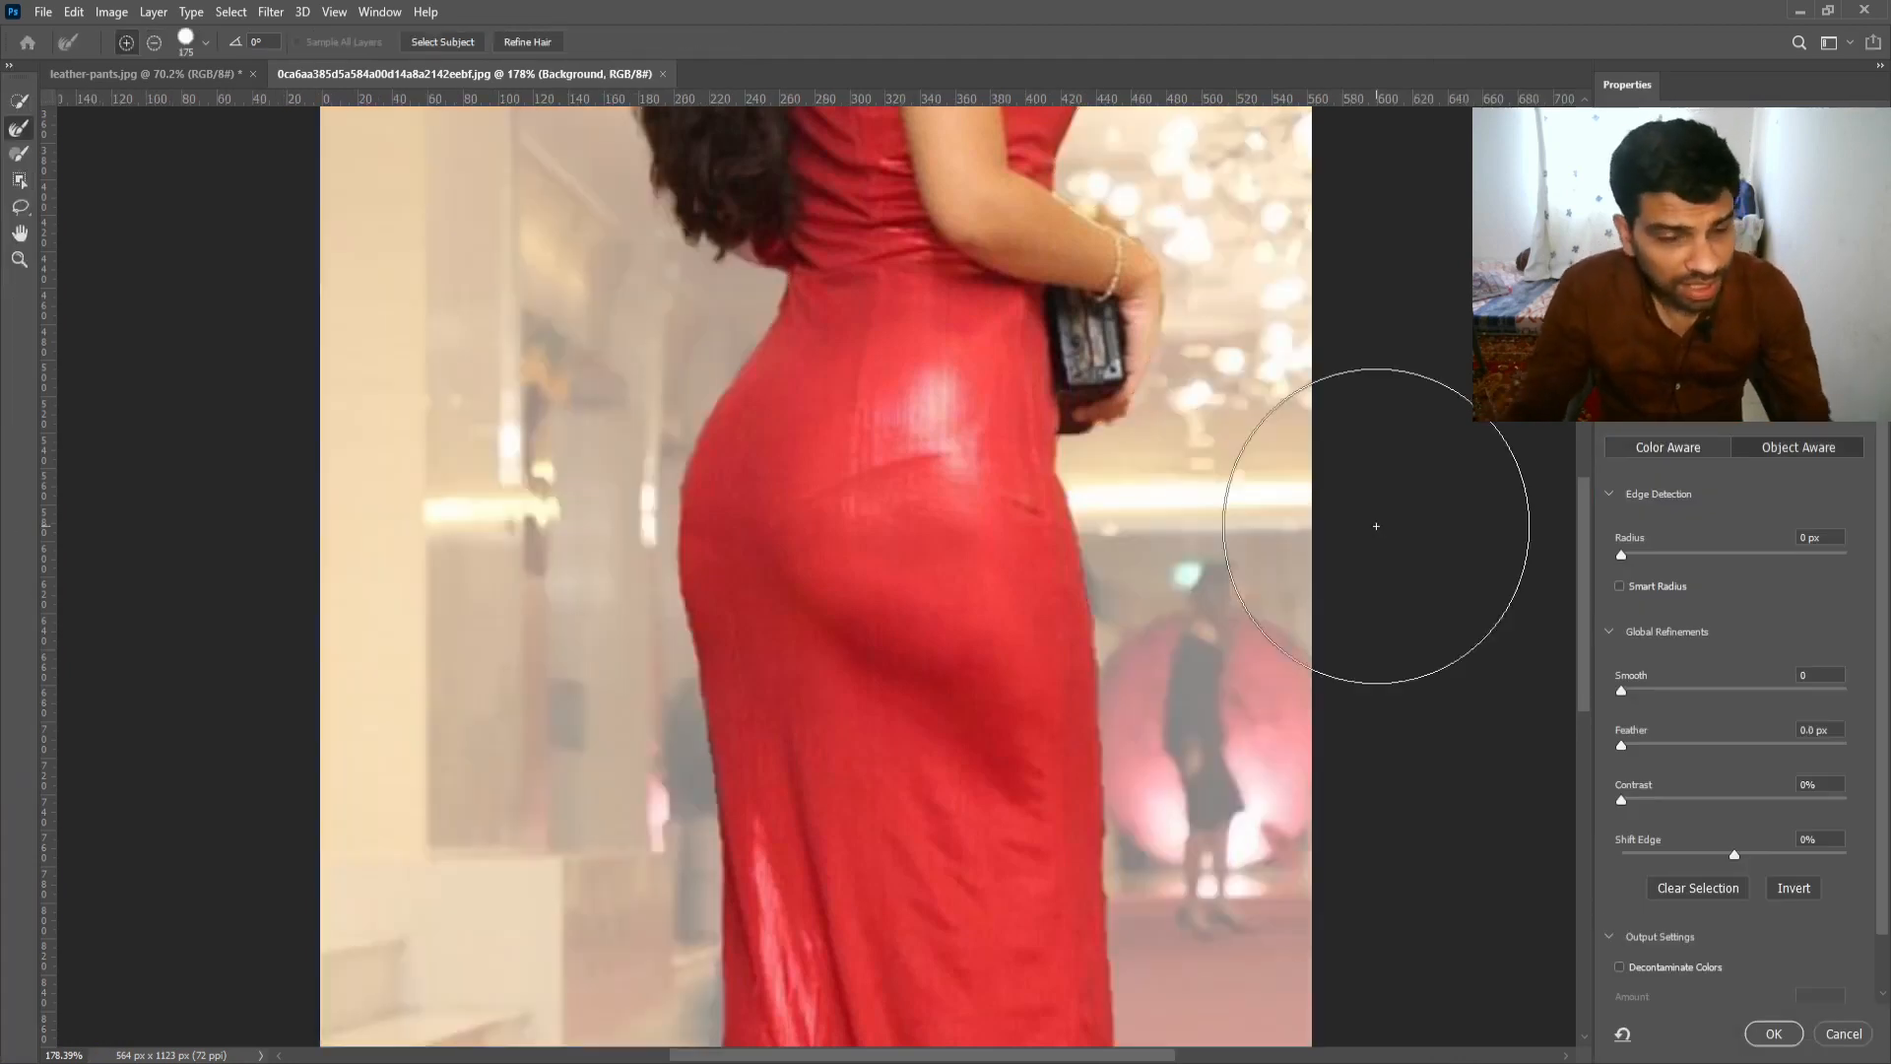
key(Return)
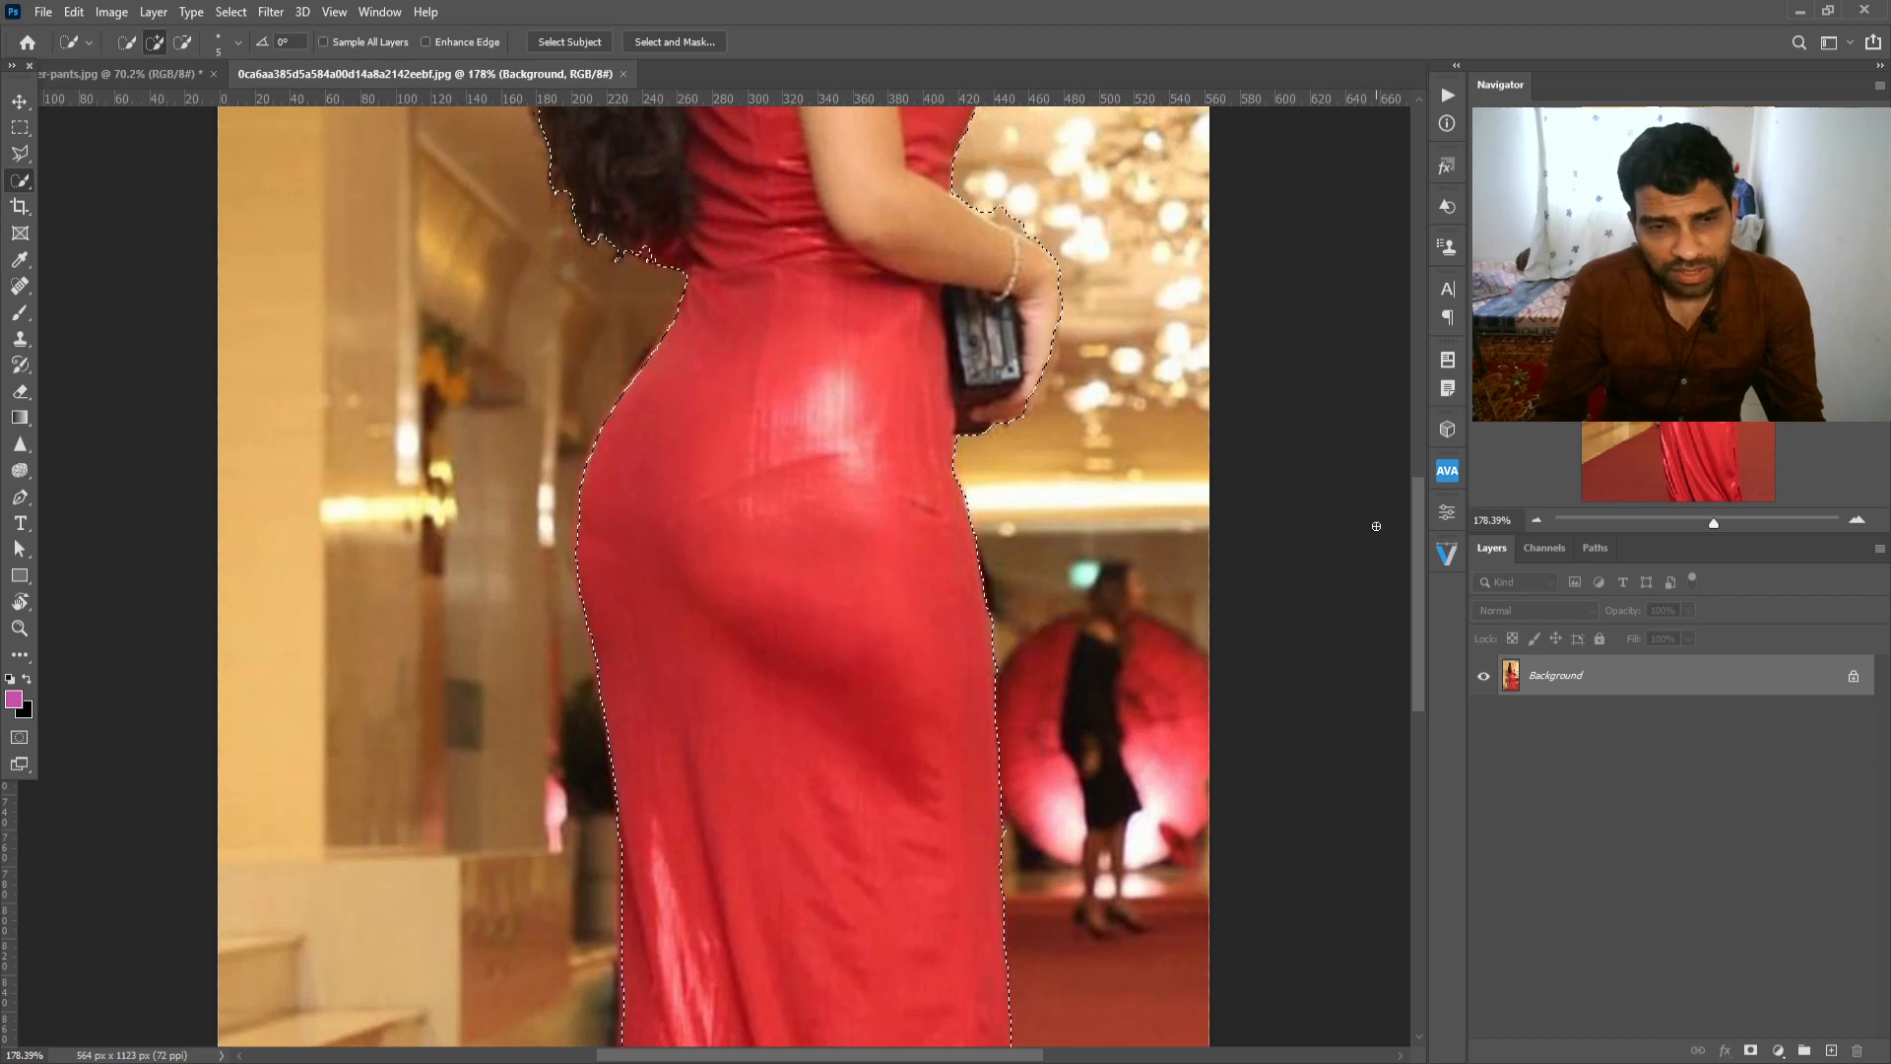
Step: Copy the selected woman, paste her into leather-pants.jpg and shift her slightly down to meet the canvas's bottom edge
key(ctrl+0)
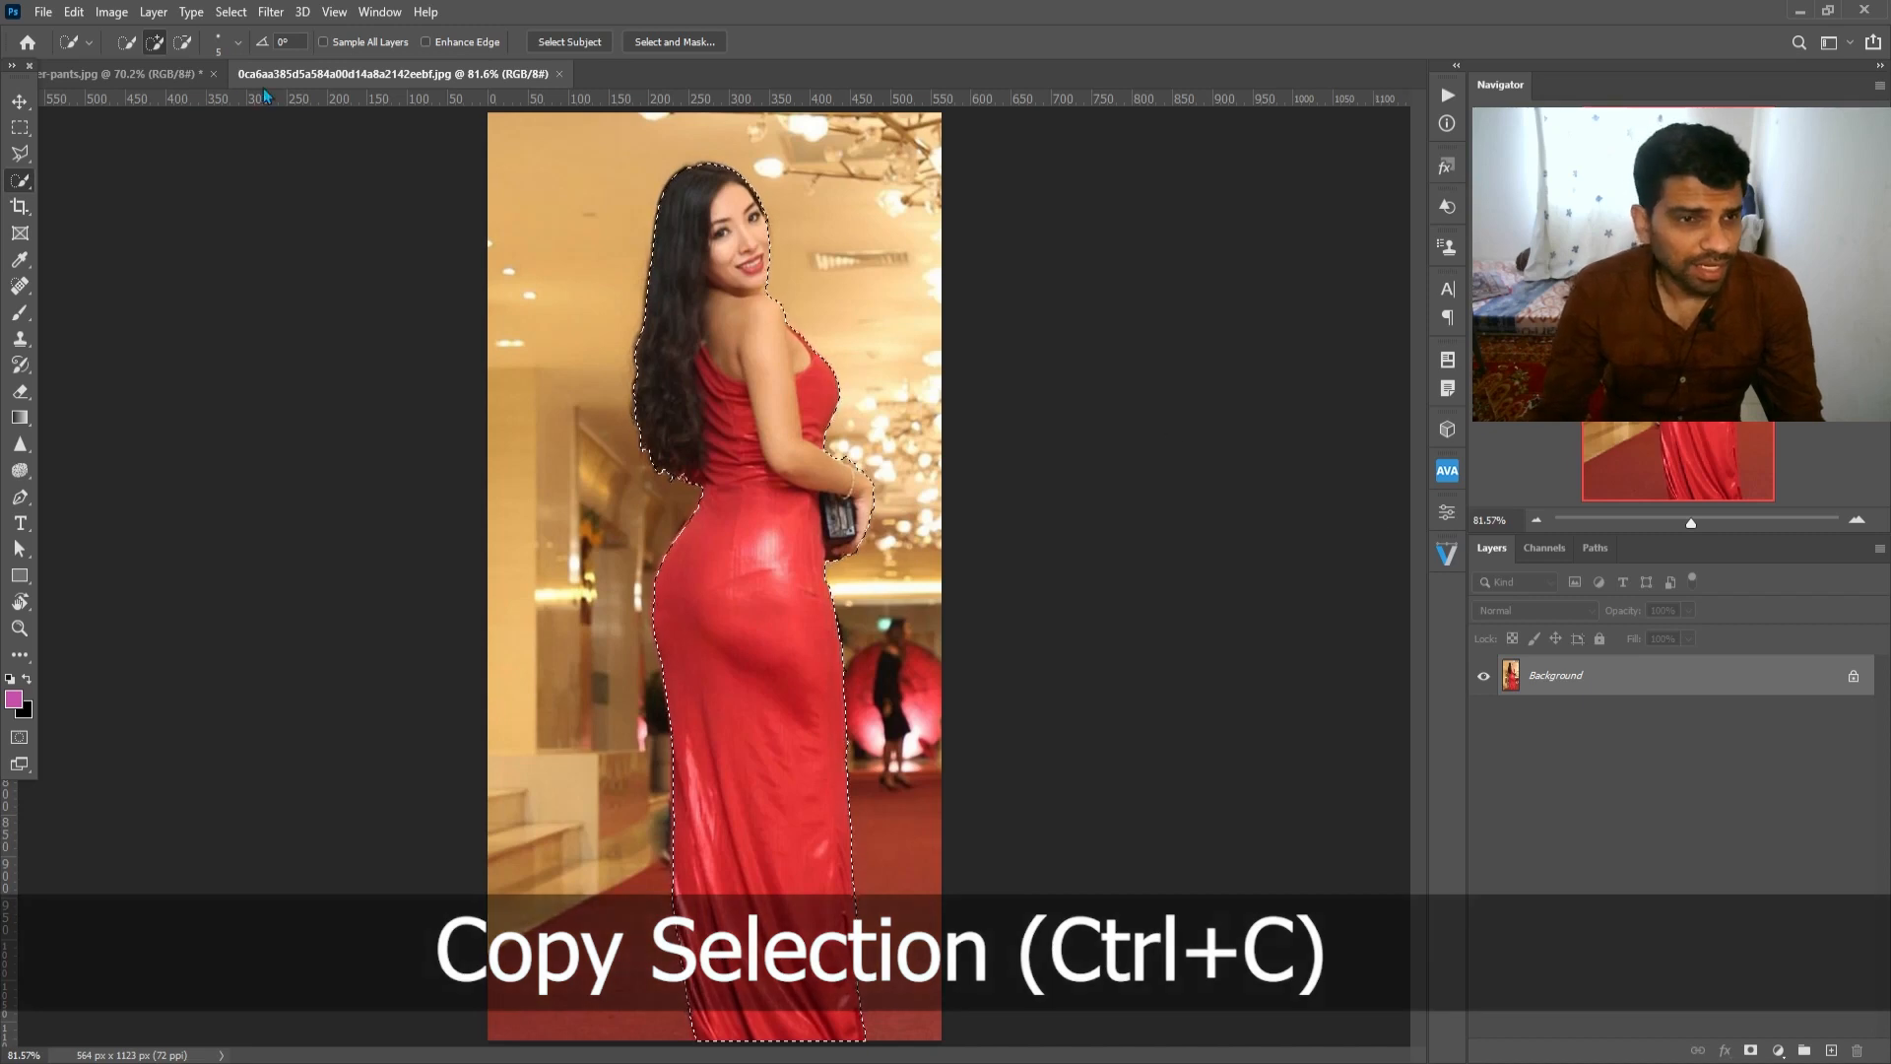
click(138, 75)
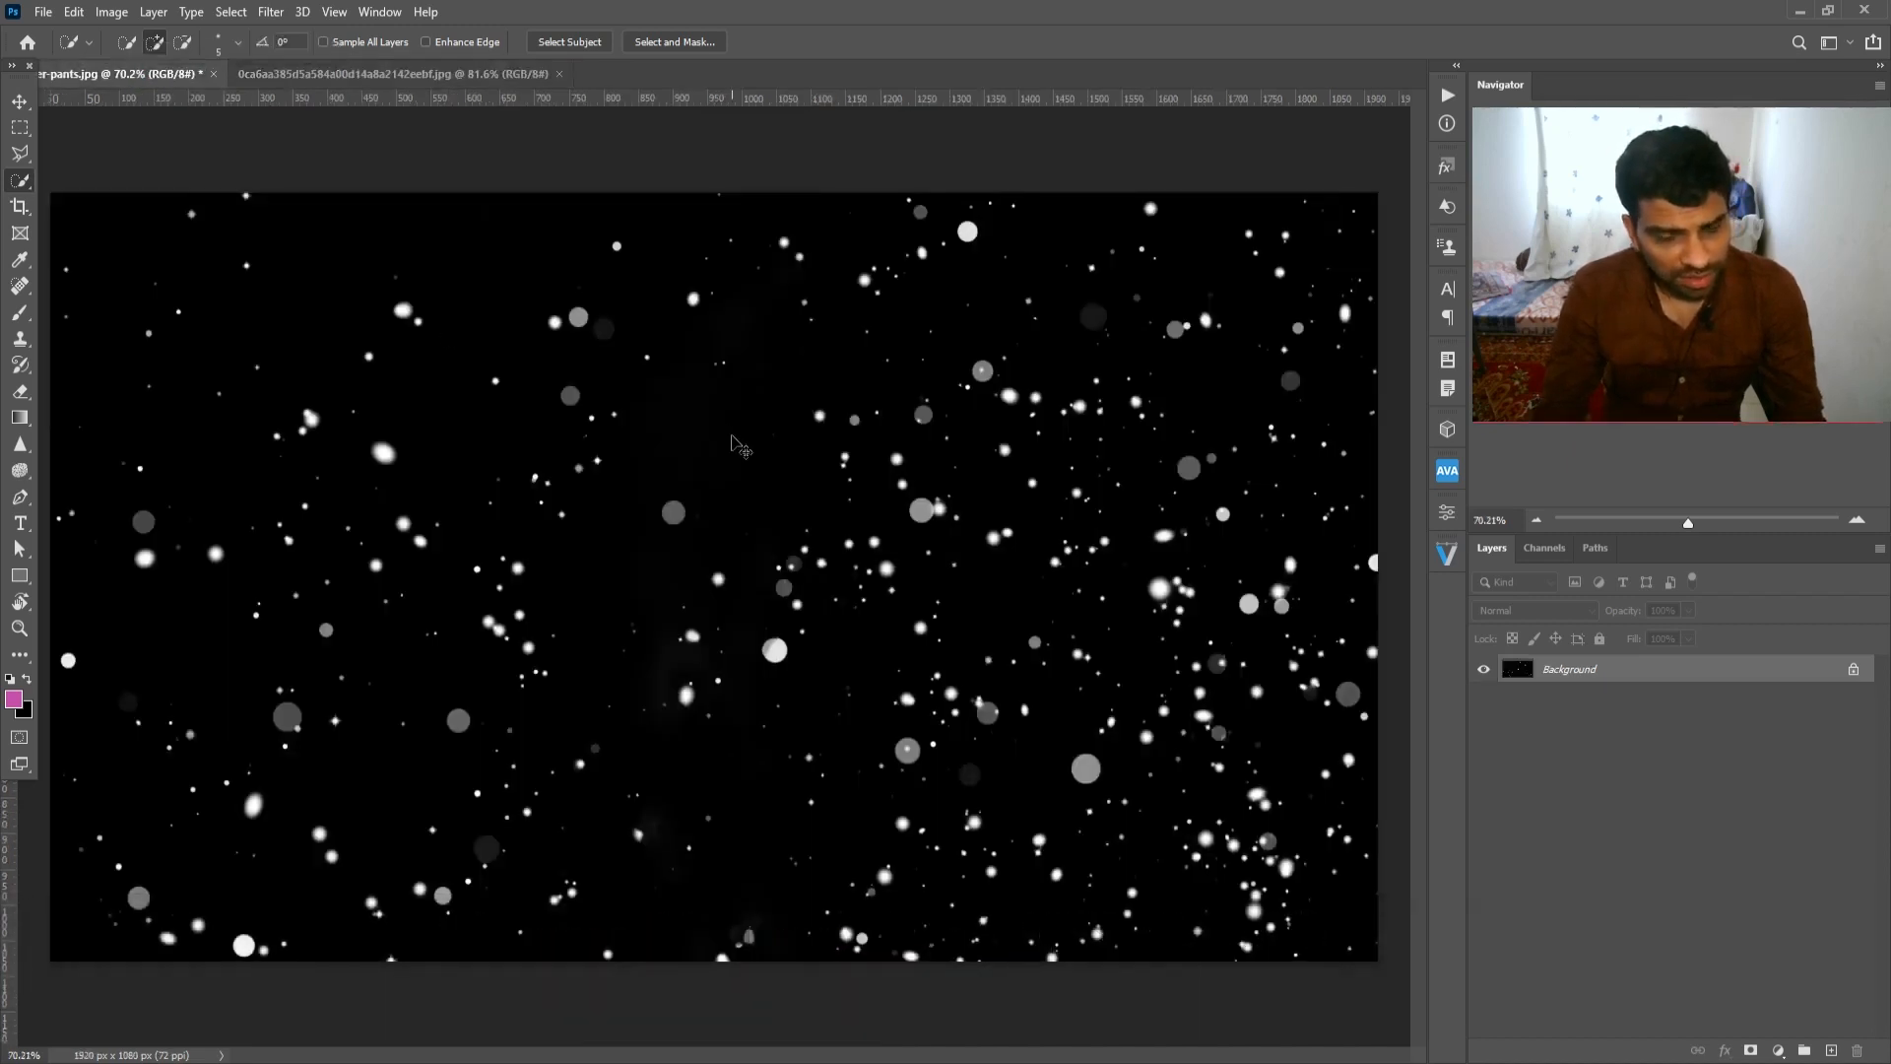
key(ctrl+v)
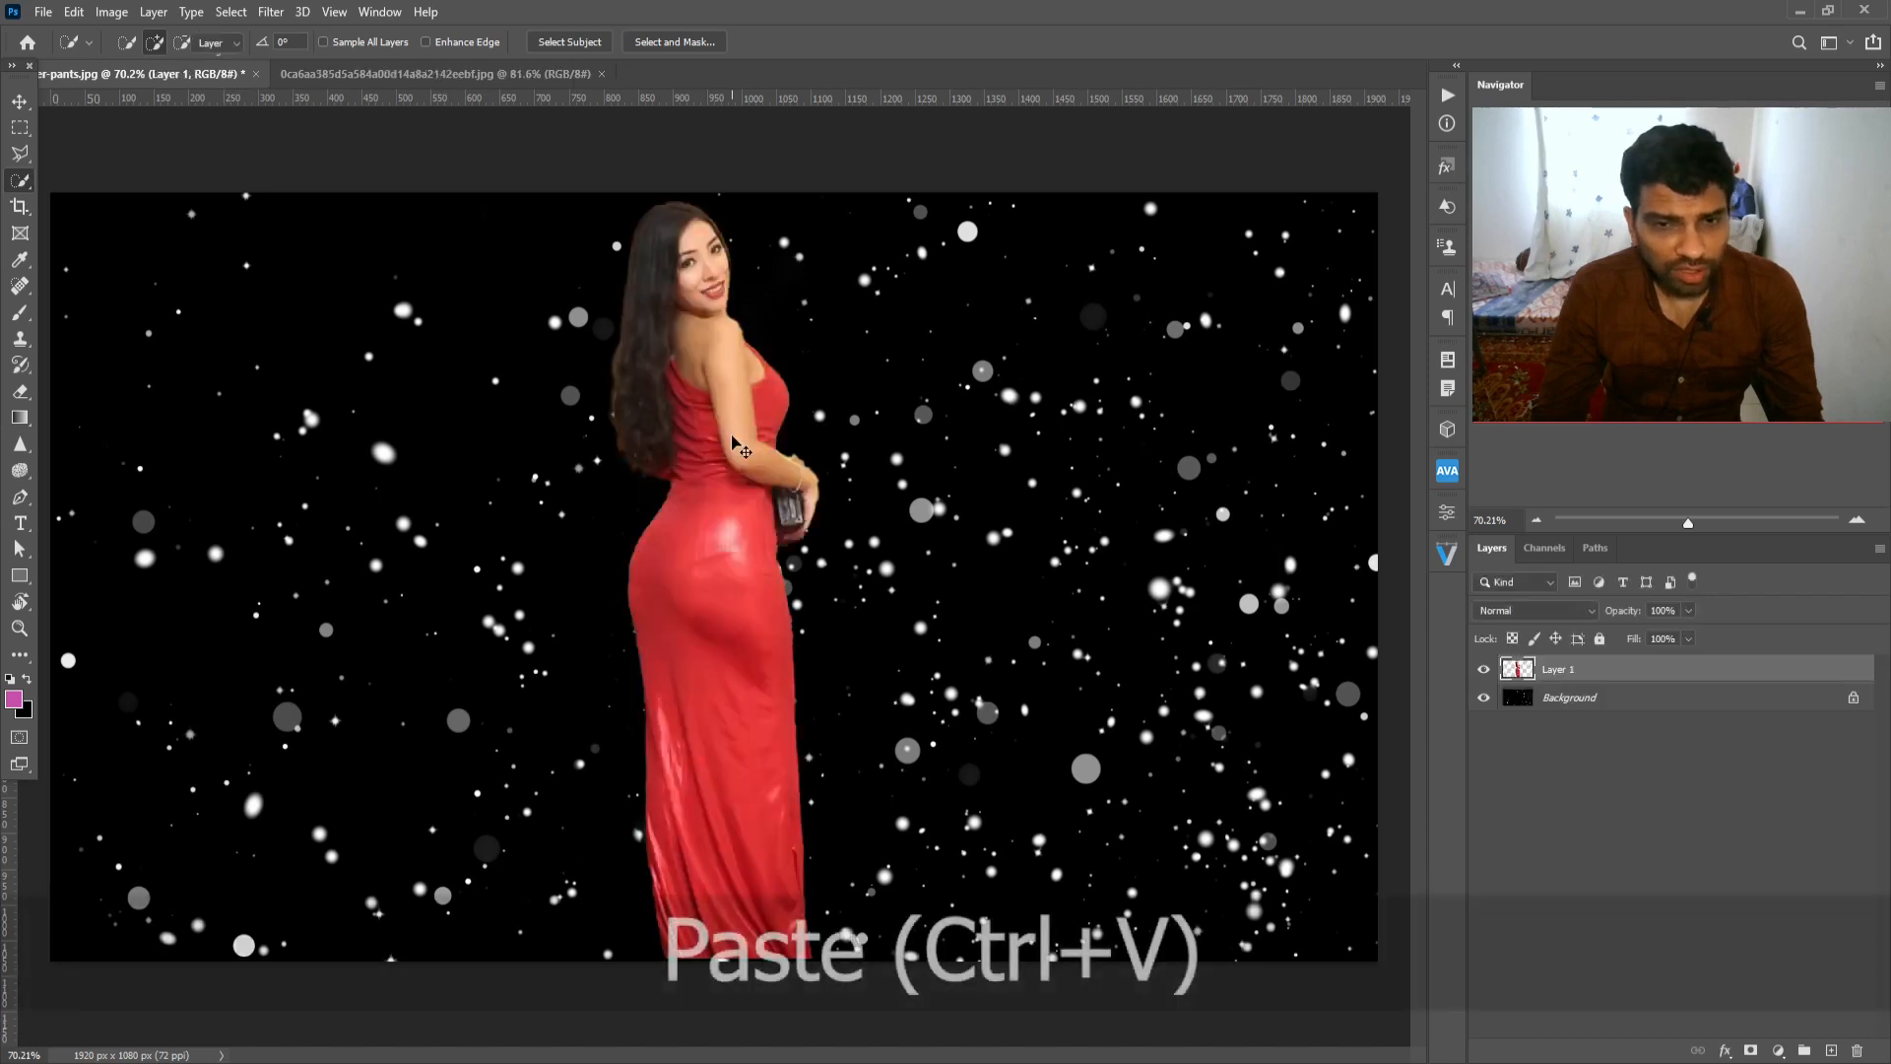
key(v)
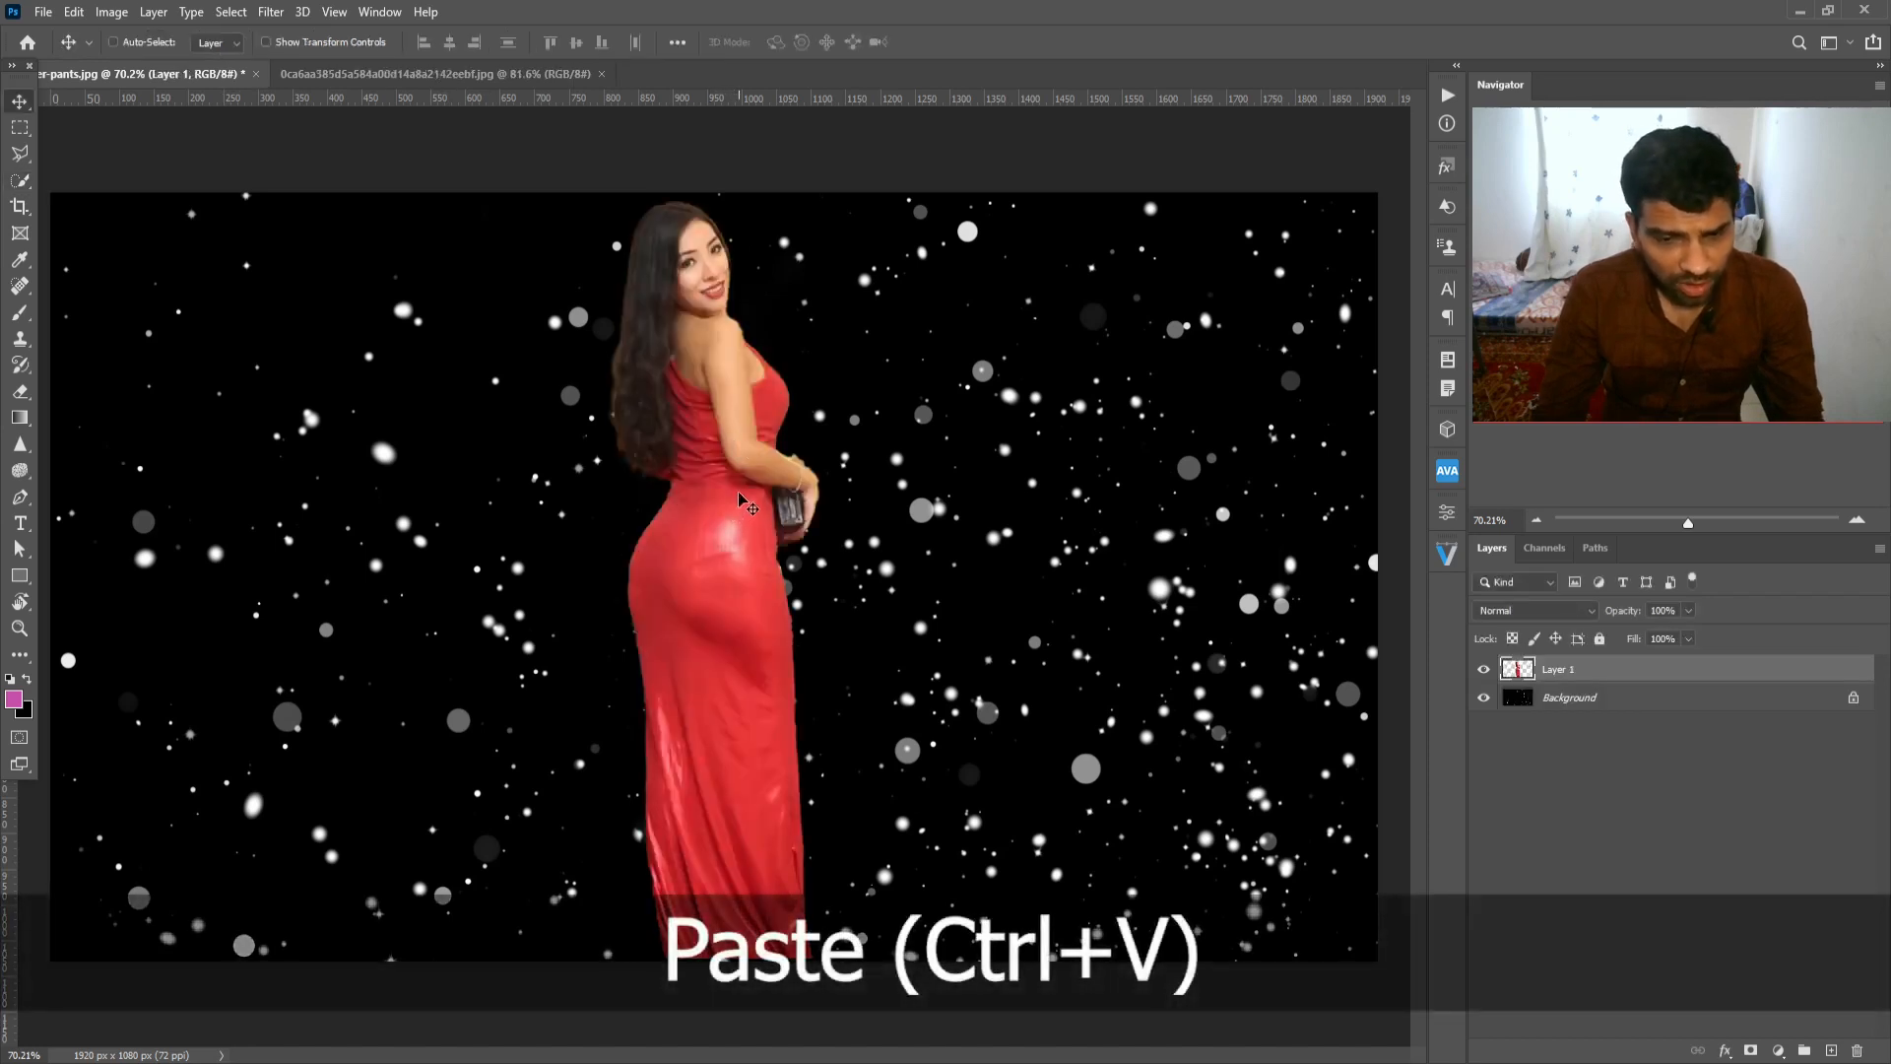
drag(737, 490, 740, 483)
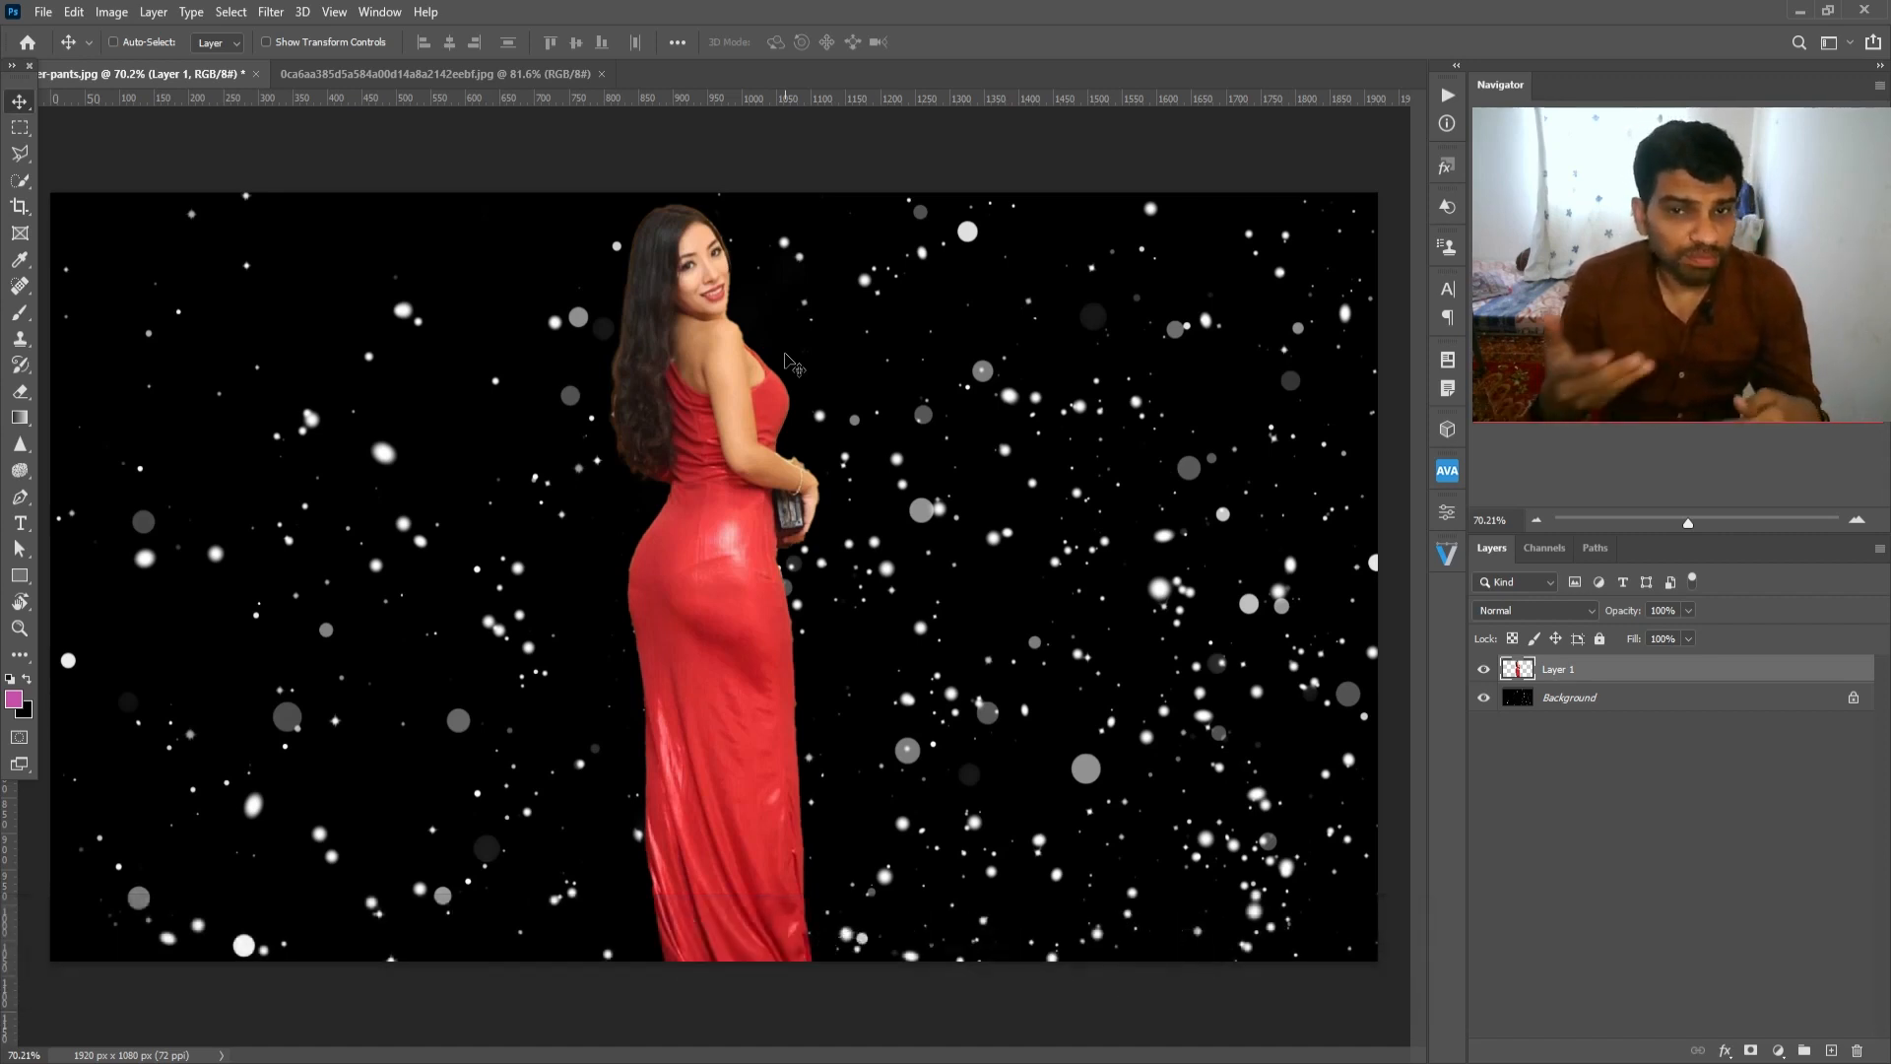
Step: Start Match Color on the pasted woman's layer with leather-pants.jpg as the source and Background as the source layer
click(111, 12)
mouse_move(254, 70)
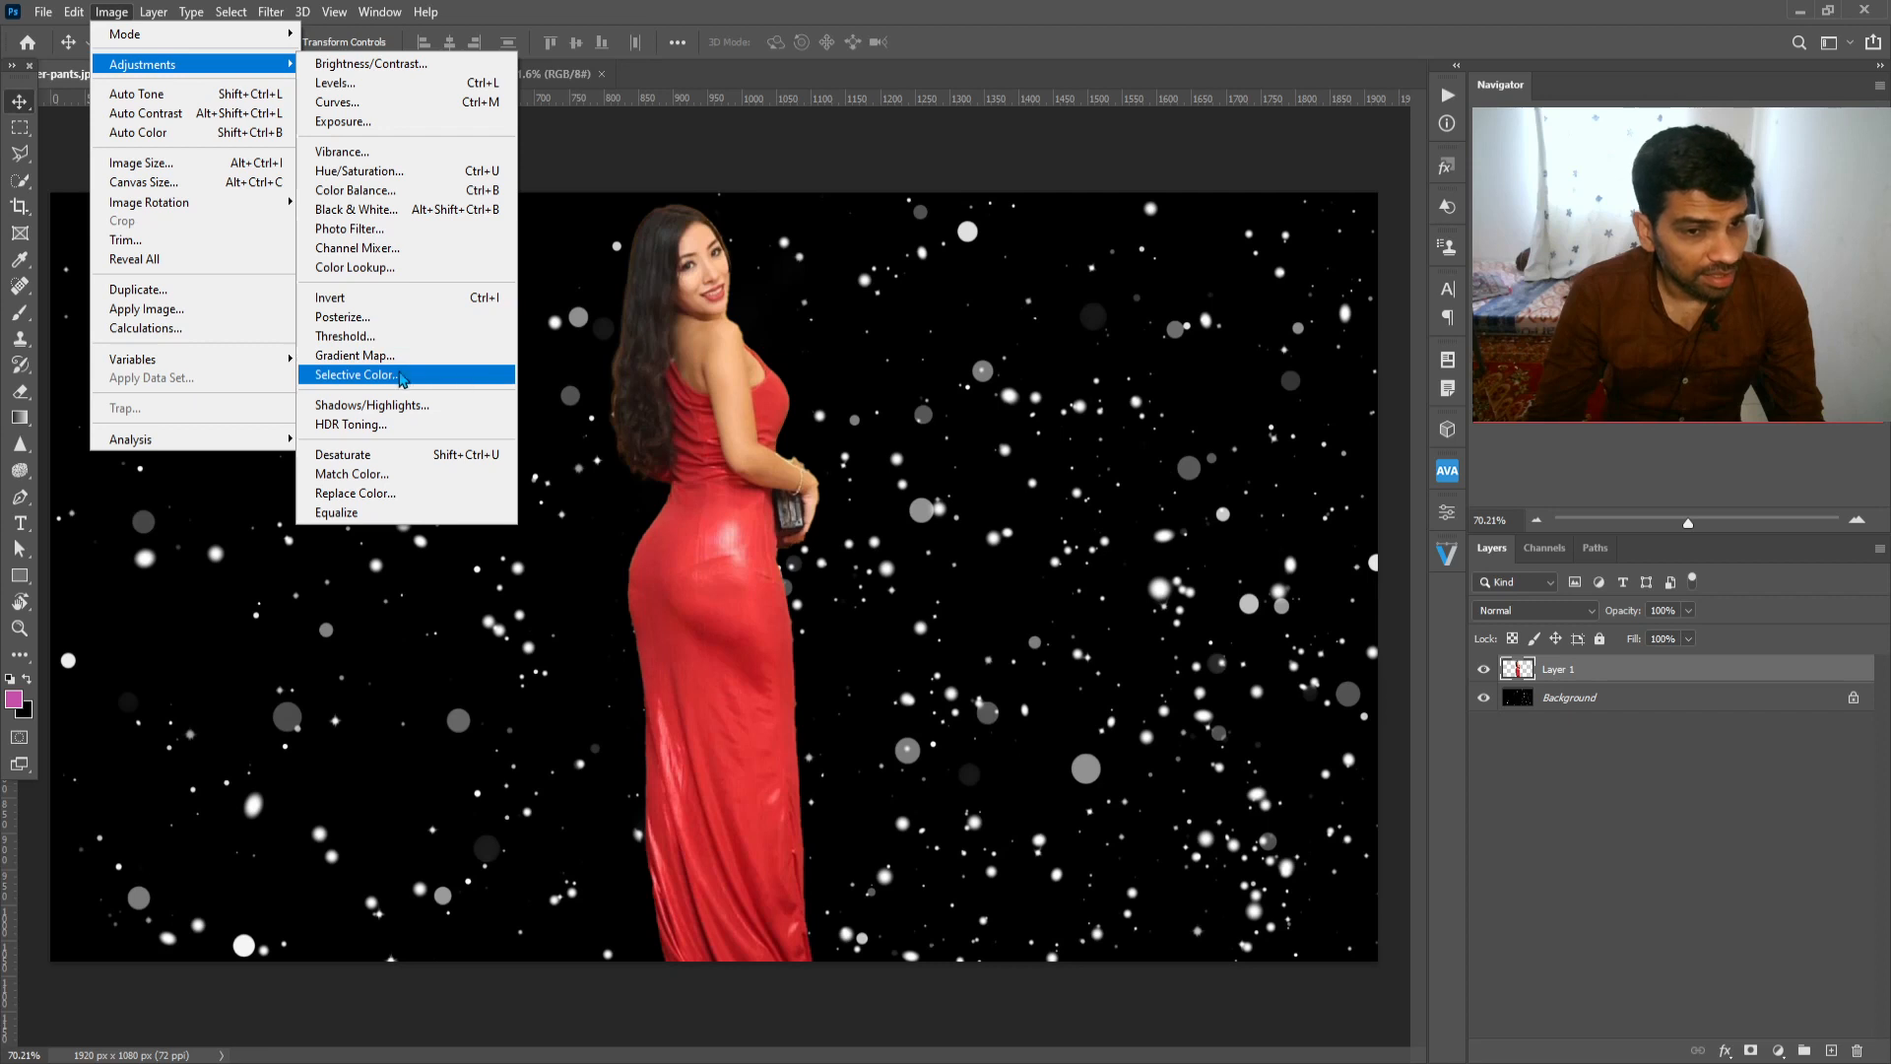
click(384, 474)
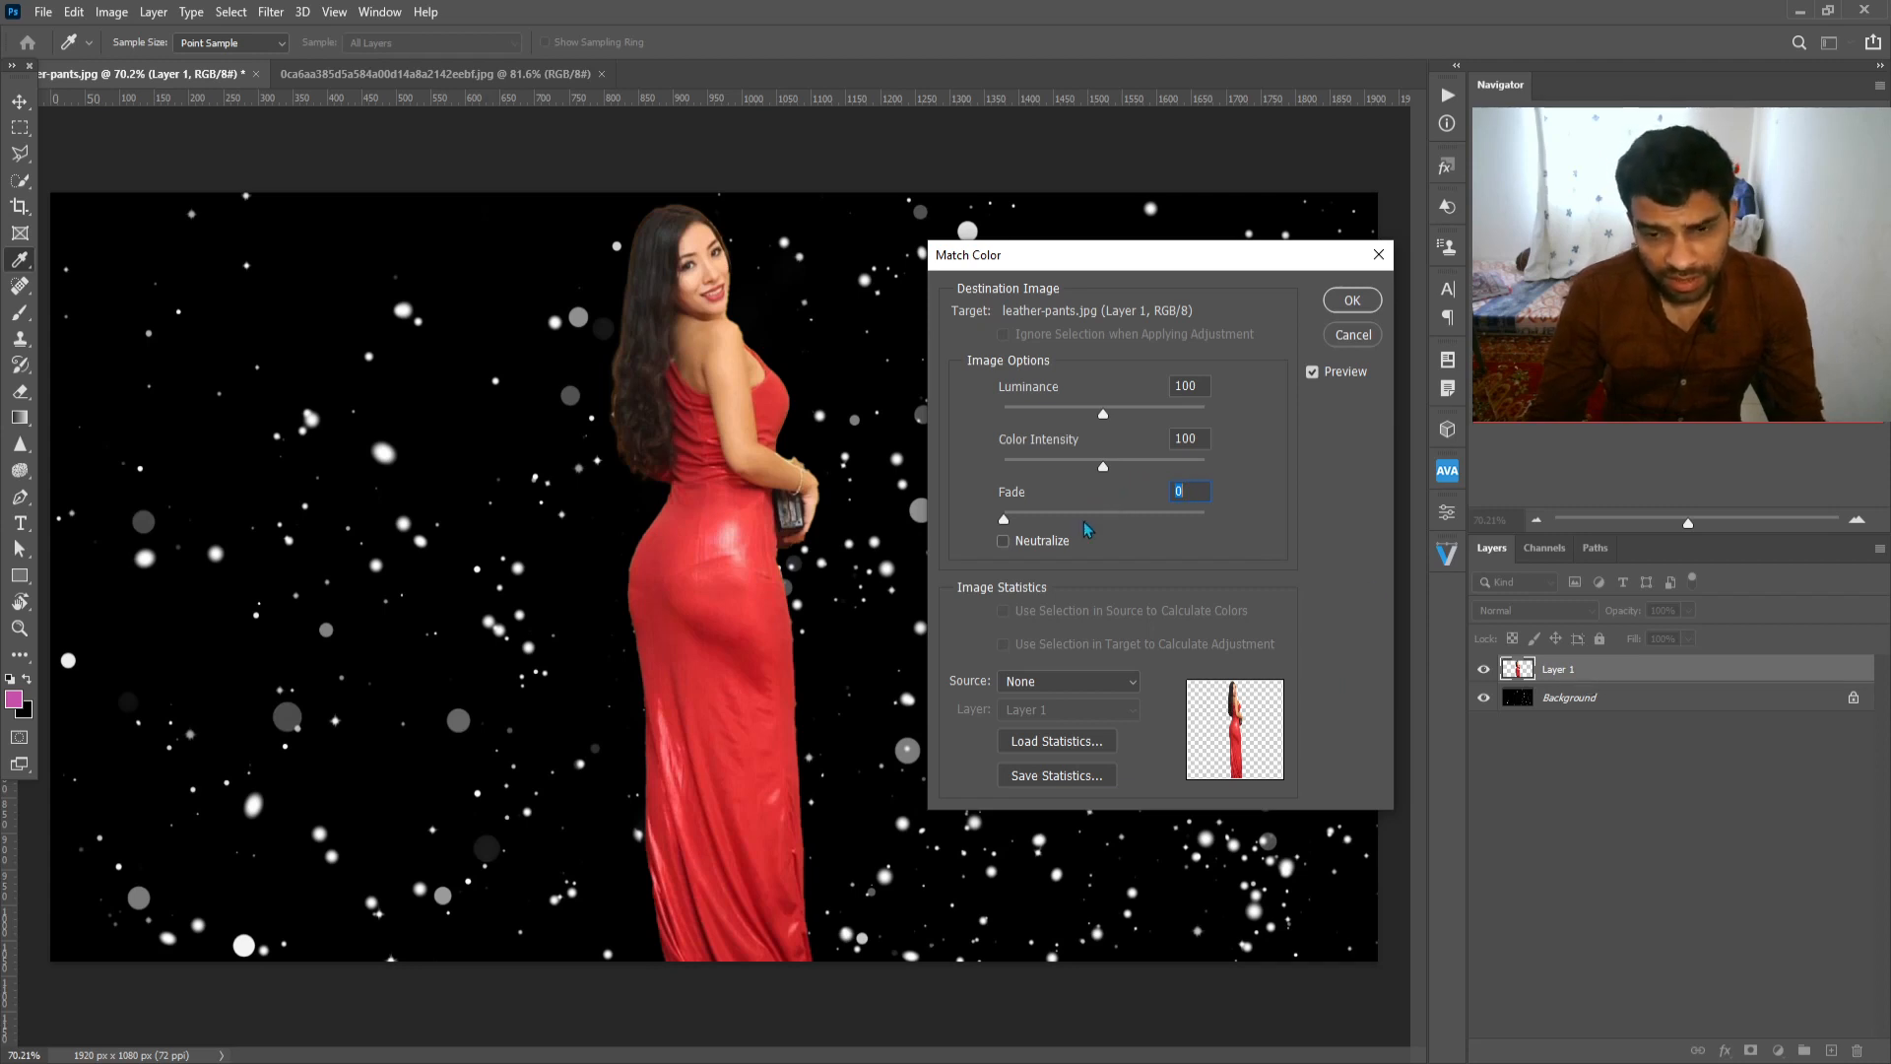
click(1044, 684)
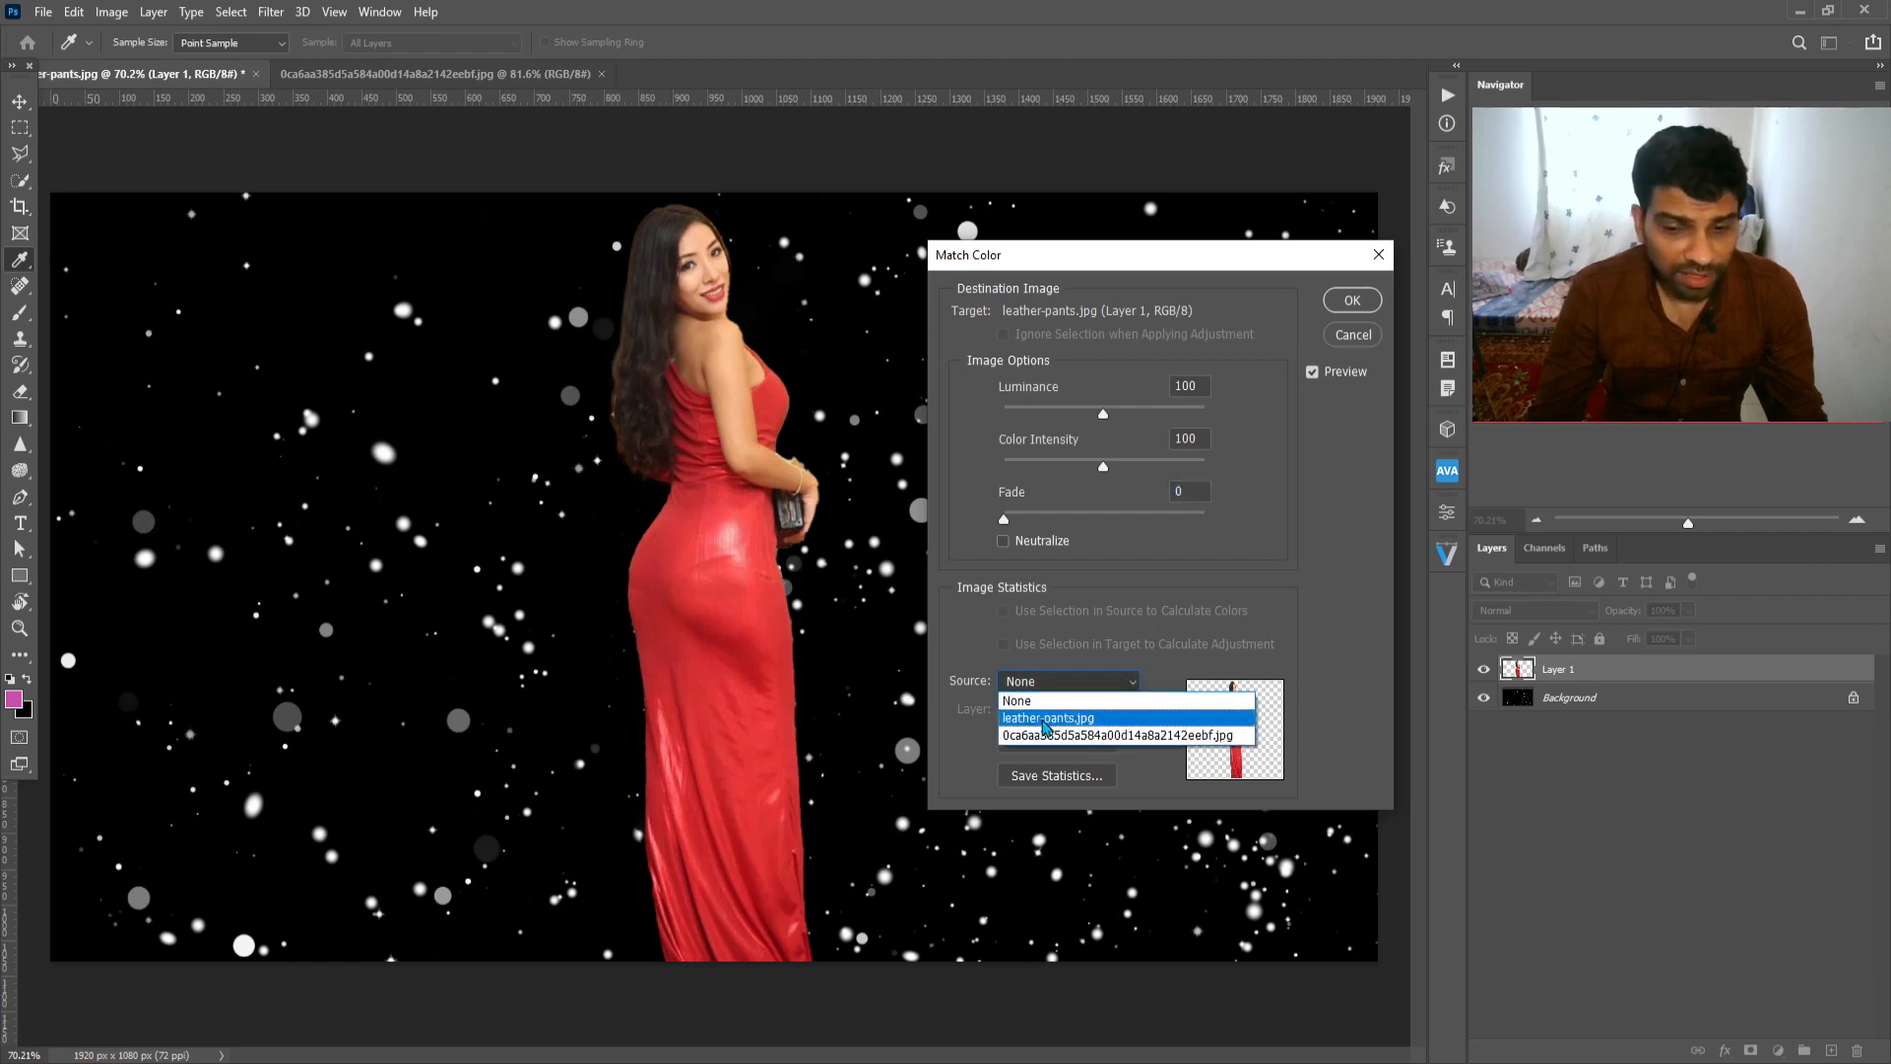
click(1046, 720)
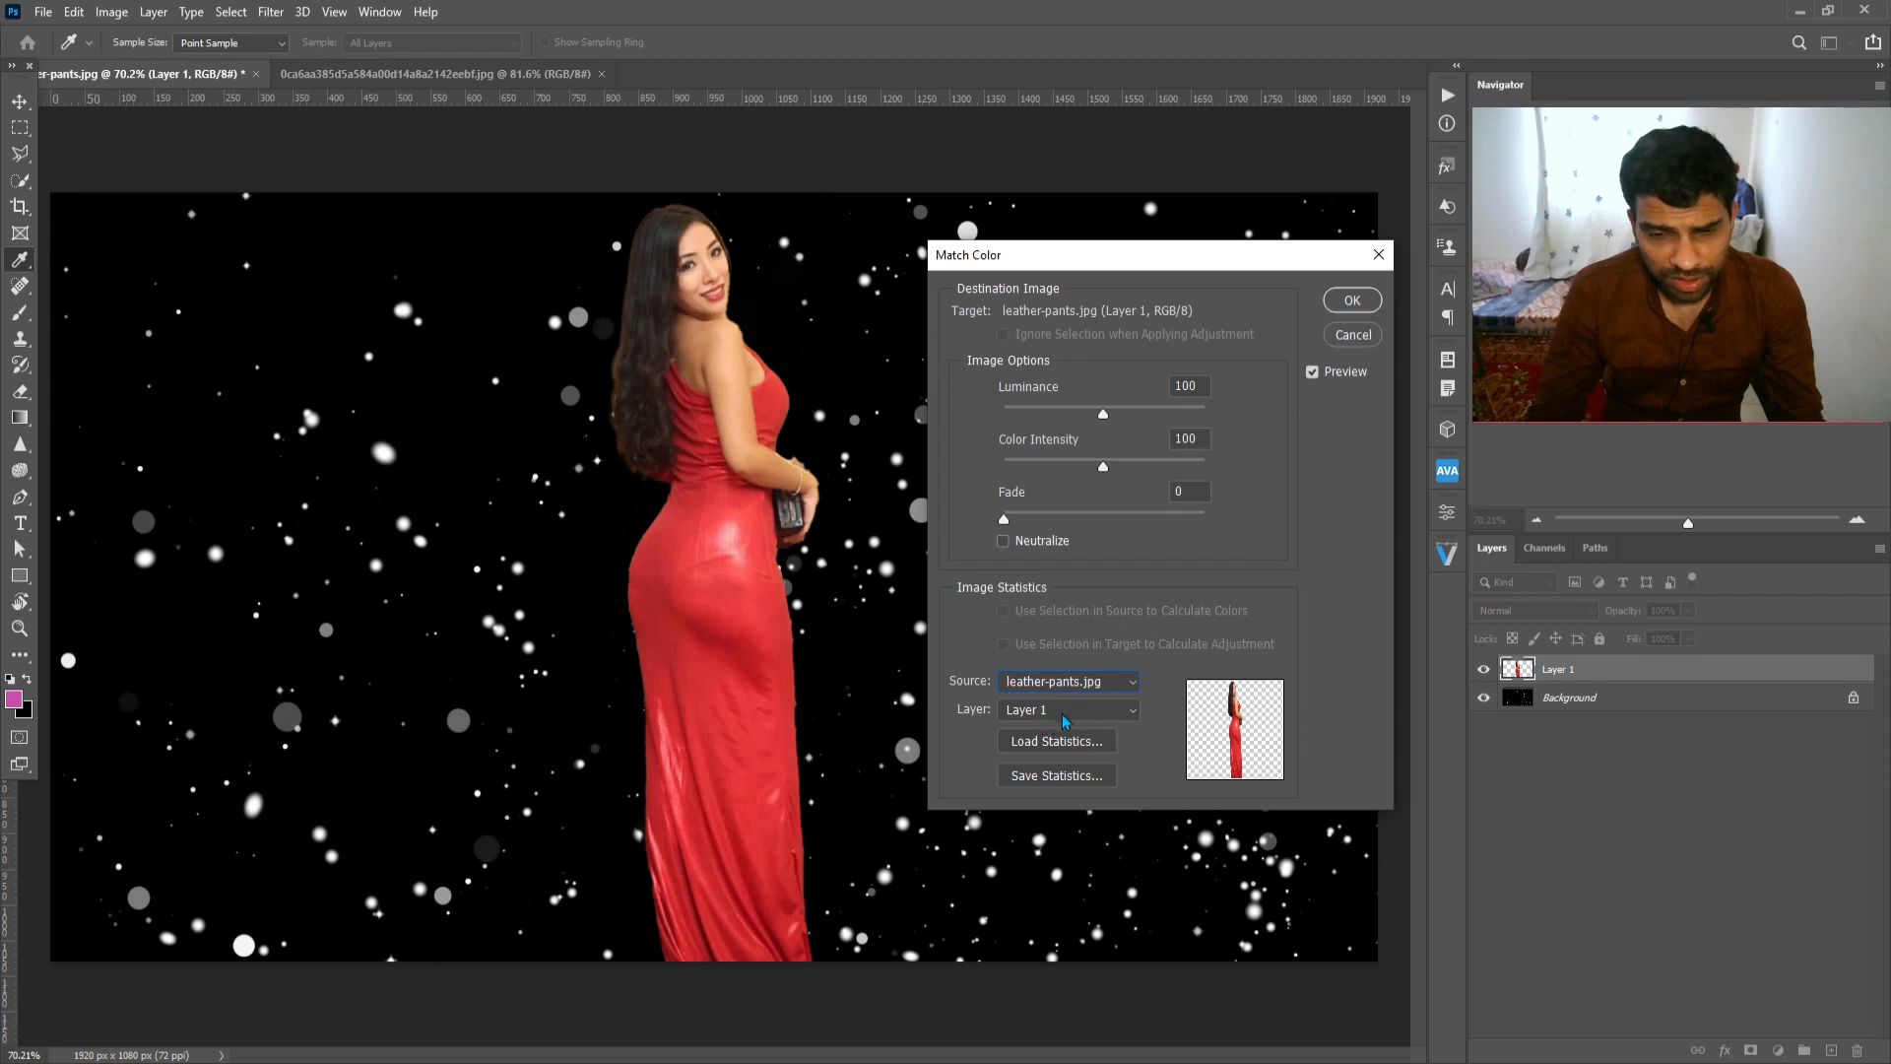
click(1076, 713)
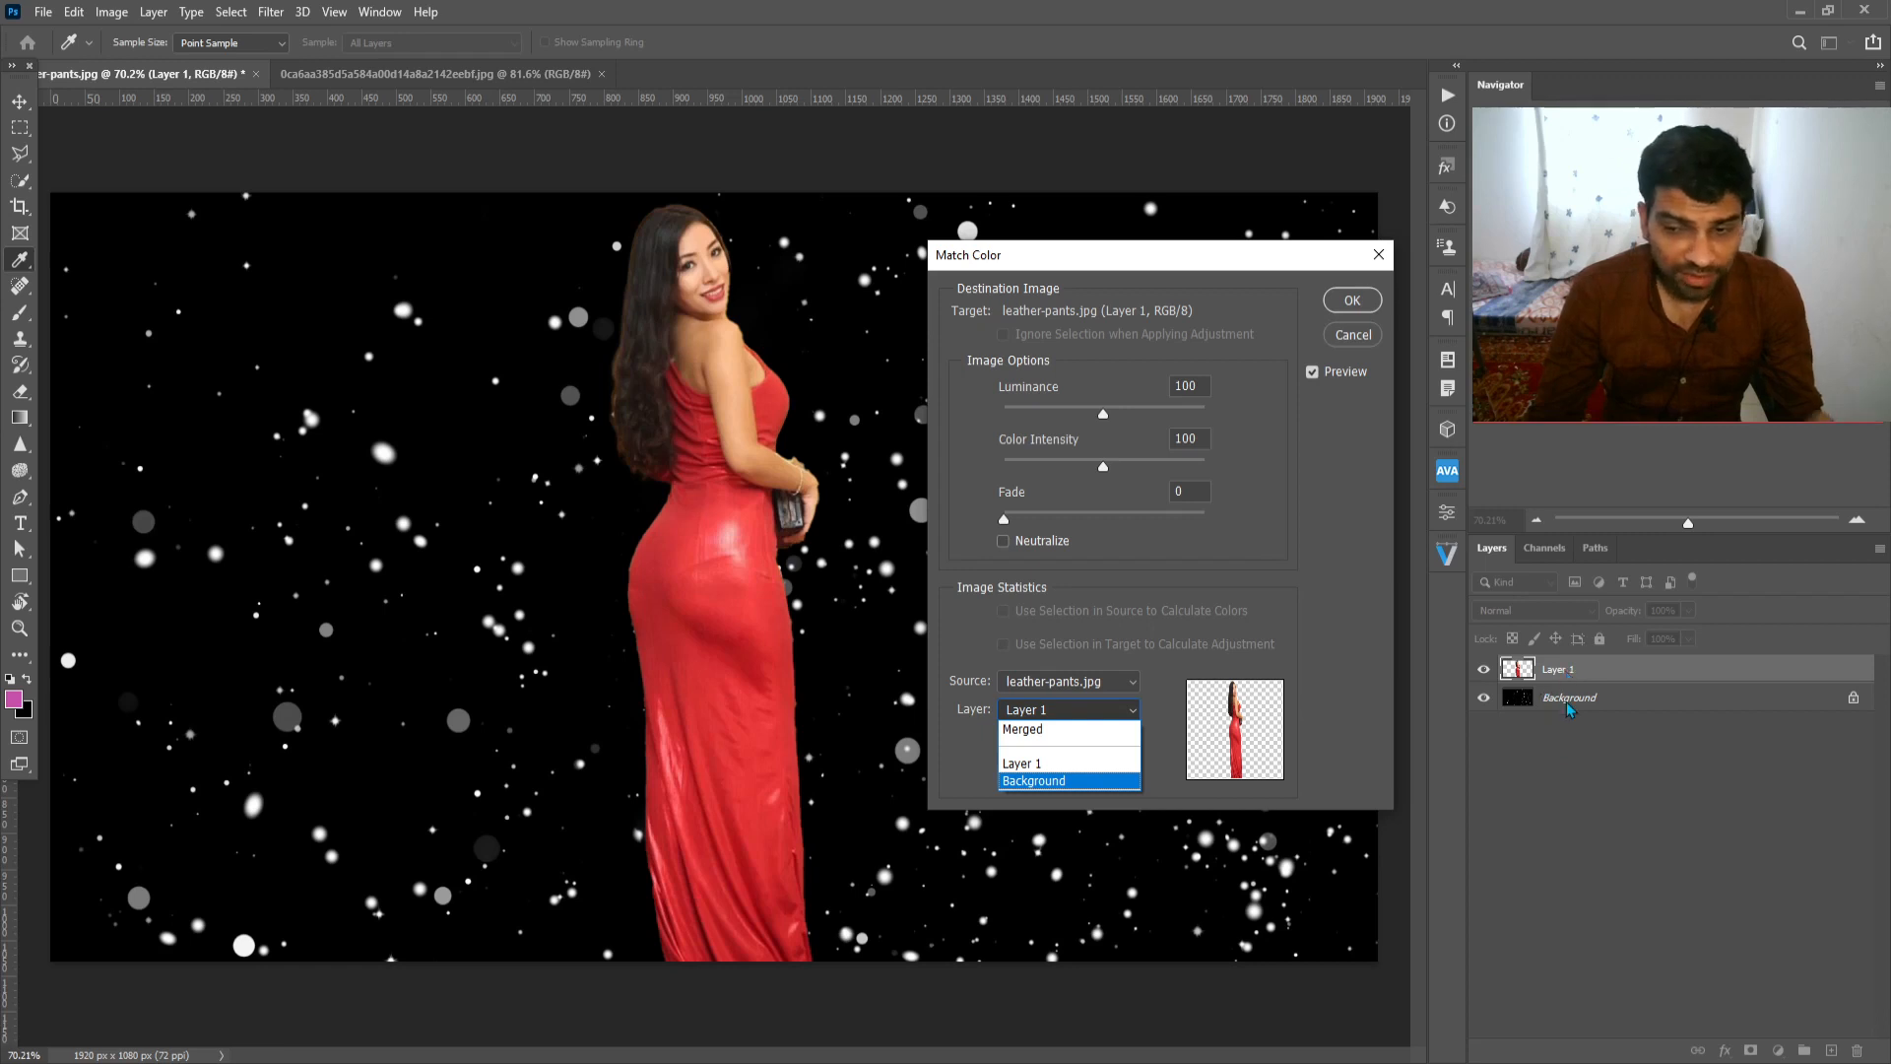
click(1113, 780)
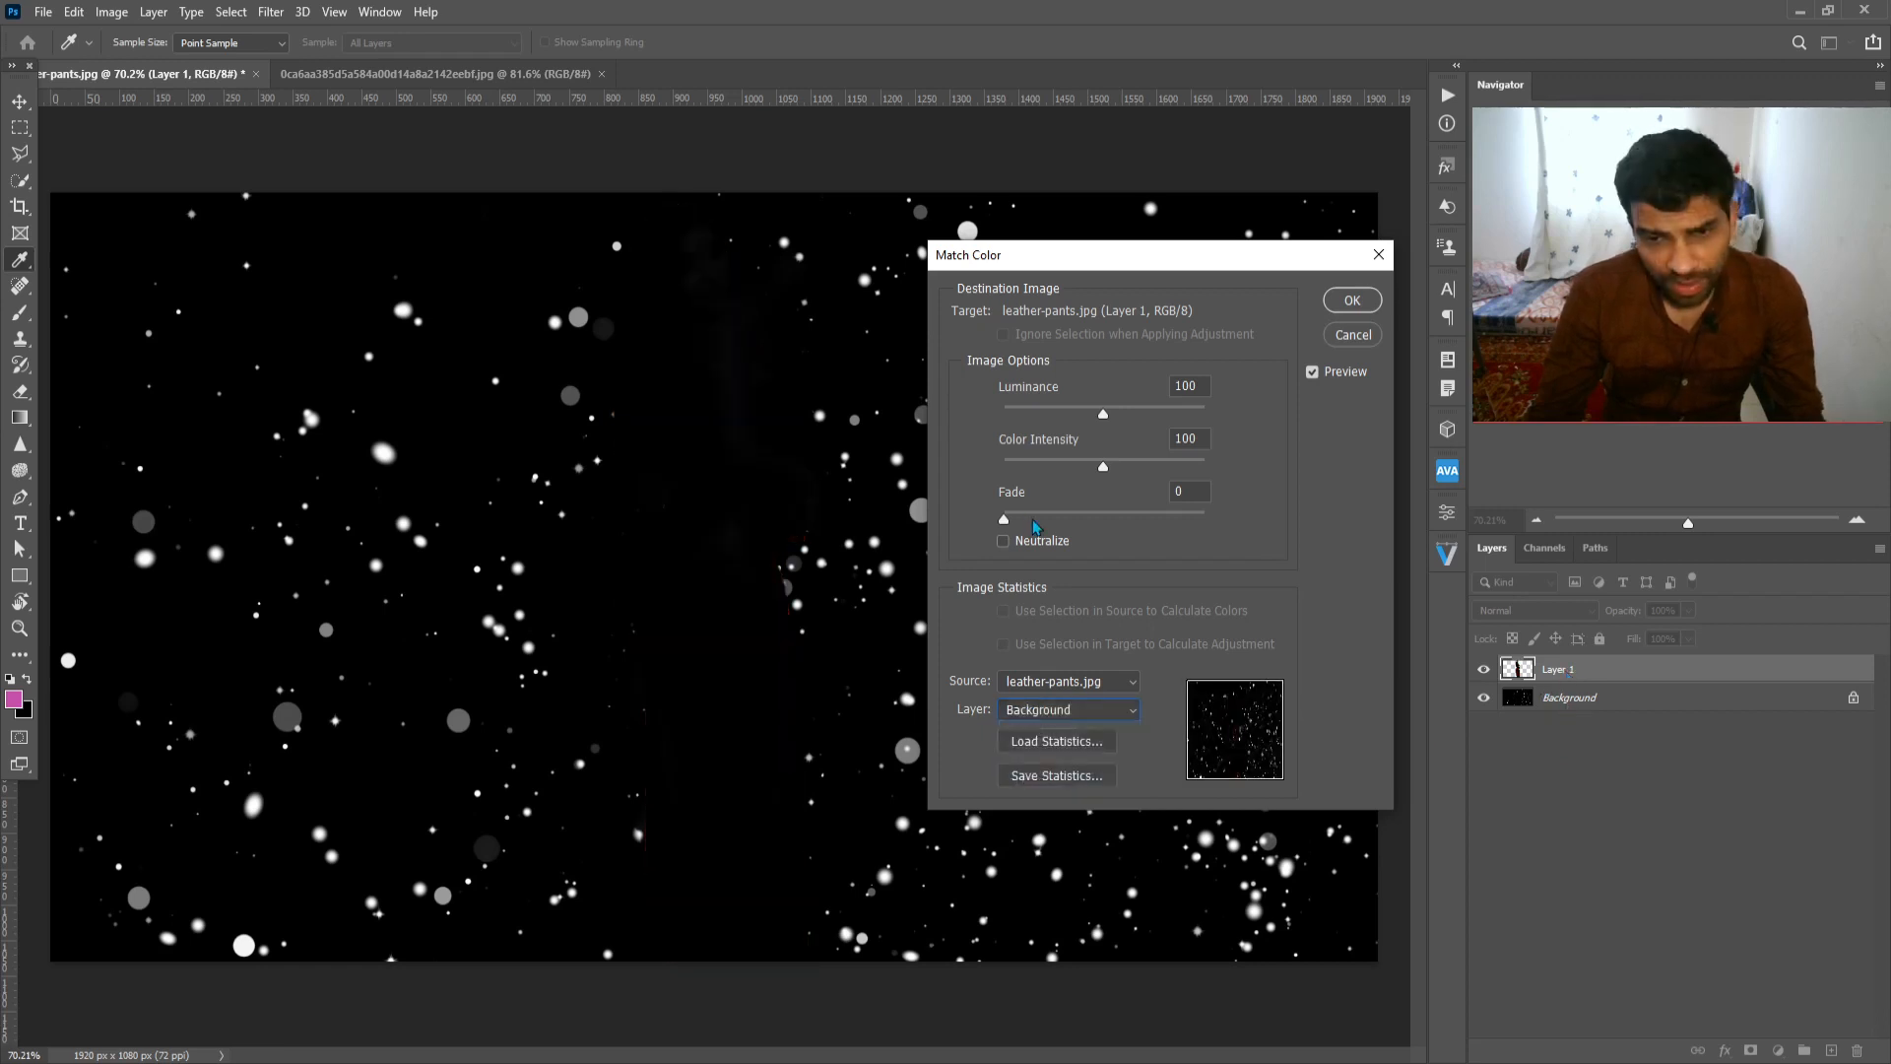
Step: Set the colour match's luminance to 166 and its fade to 86
drag(1030, 524, 1161, 516)
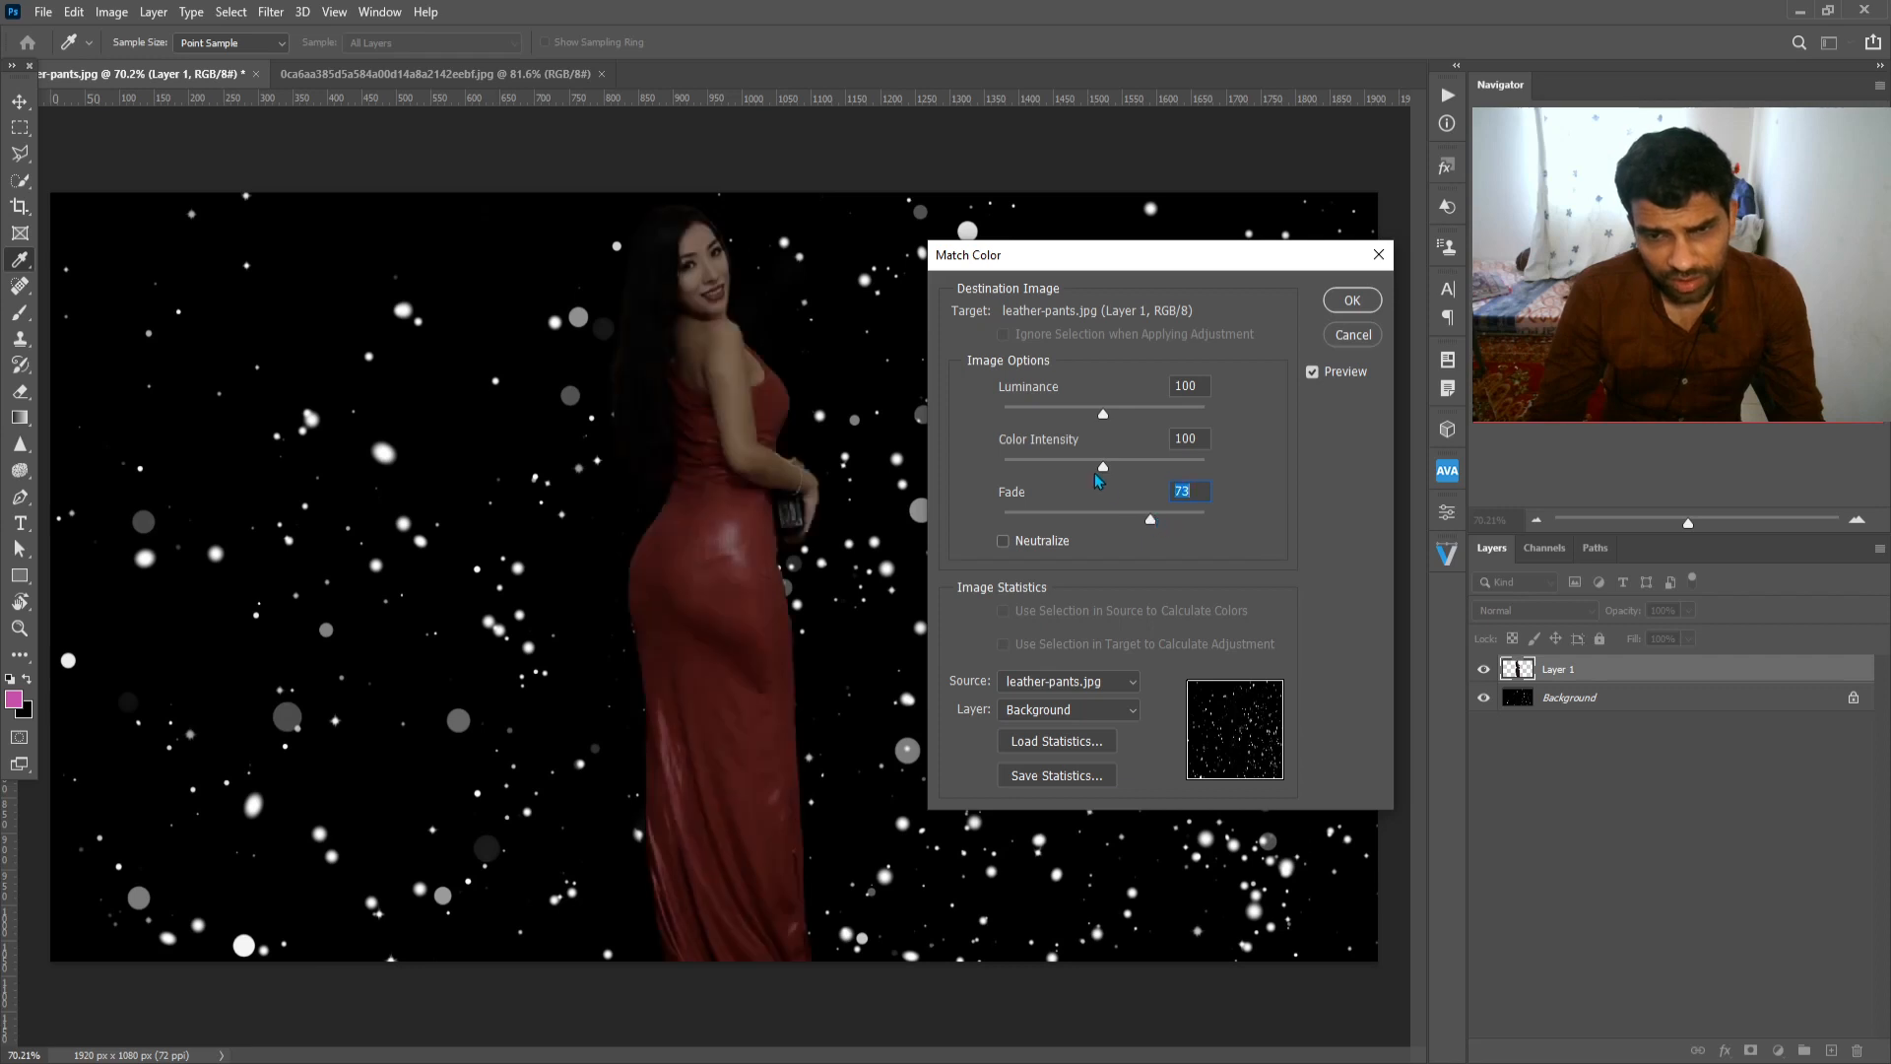
drag(1043, 407, 1172, 416)
drag(1155, 521, 1178, 522)
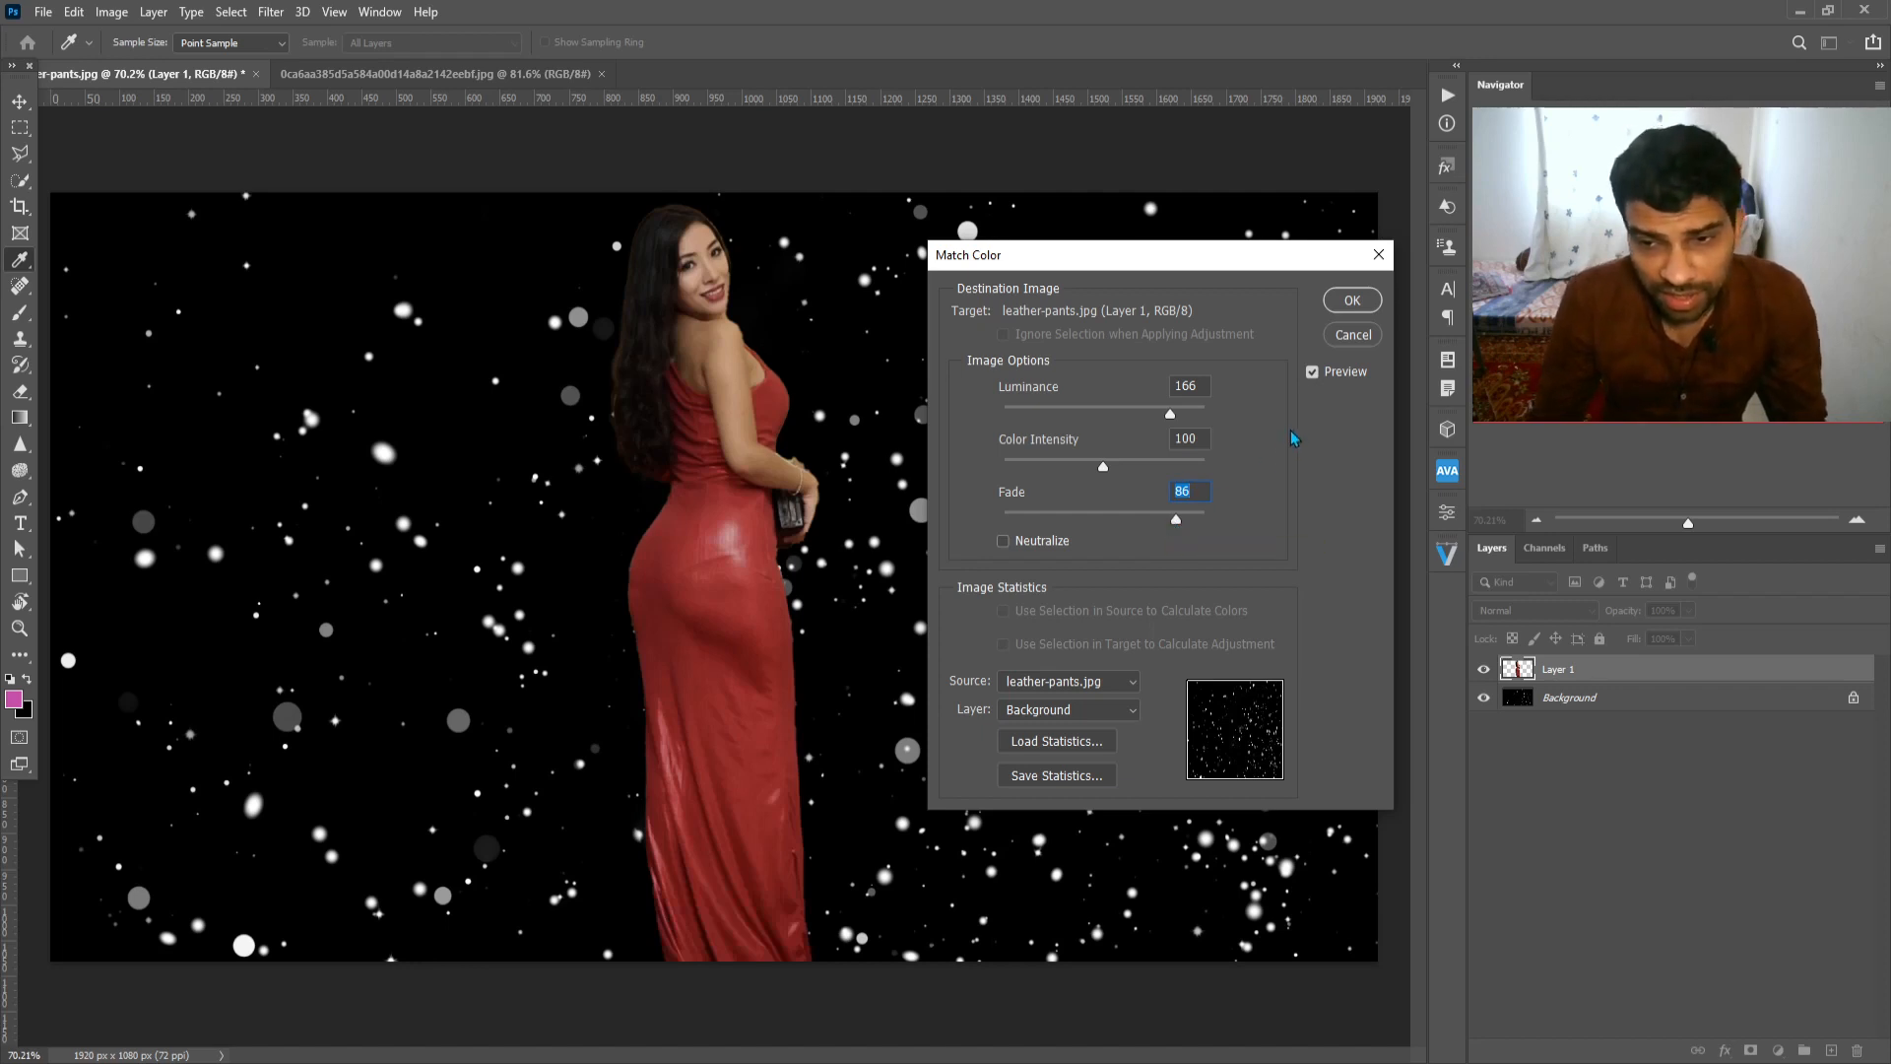
Step: Compare the woman with and without the colour match in the preview and apply the adjustment
click(1314, 372)
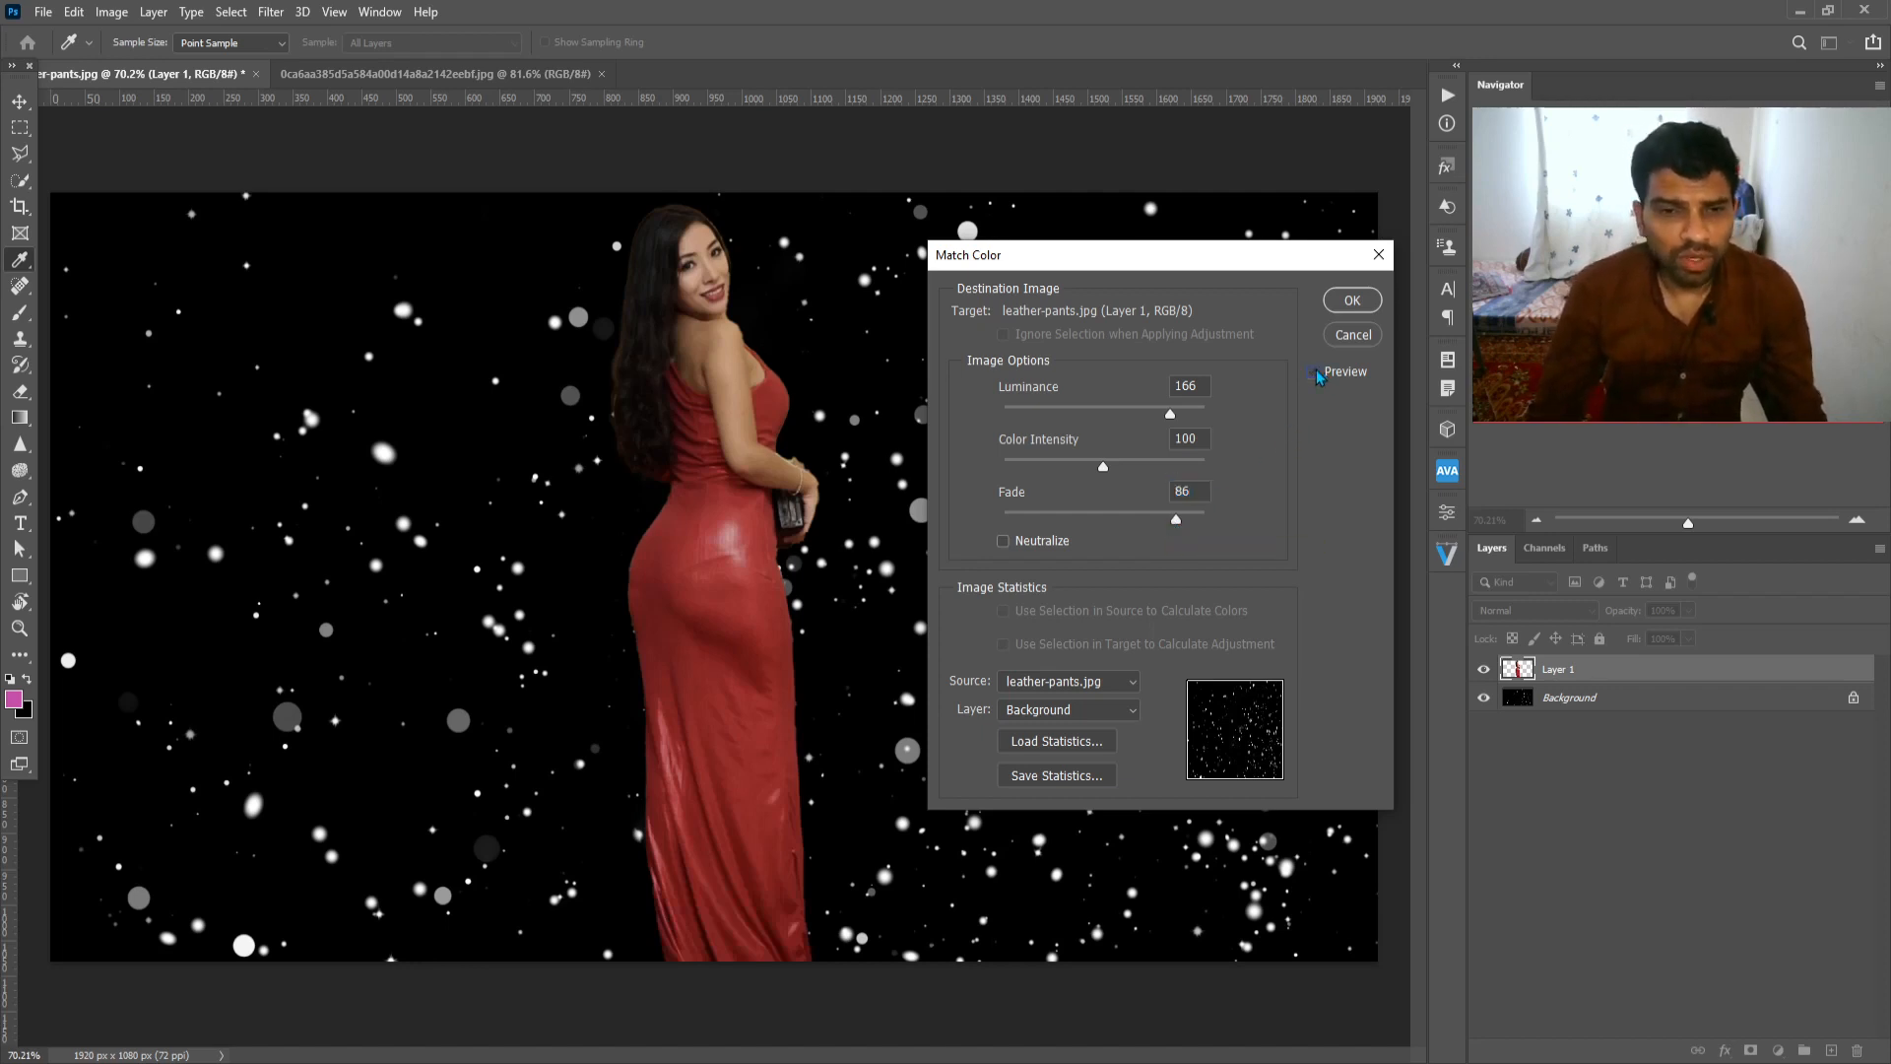
click(1314, 372)
click(1314, 372)
click(1316, 373)
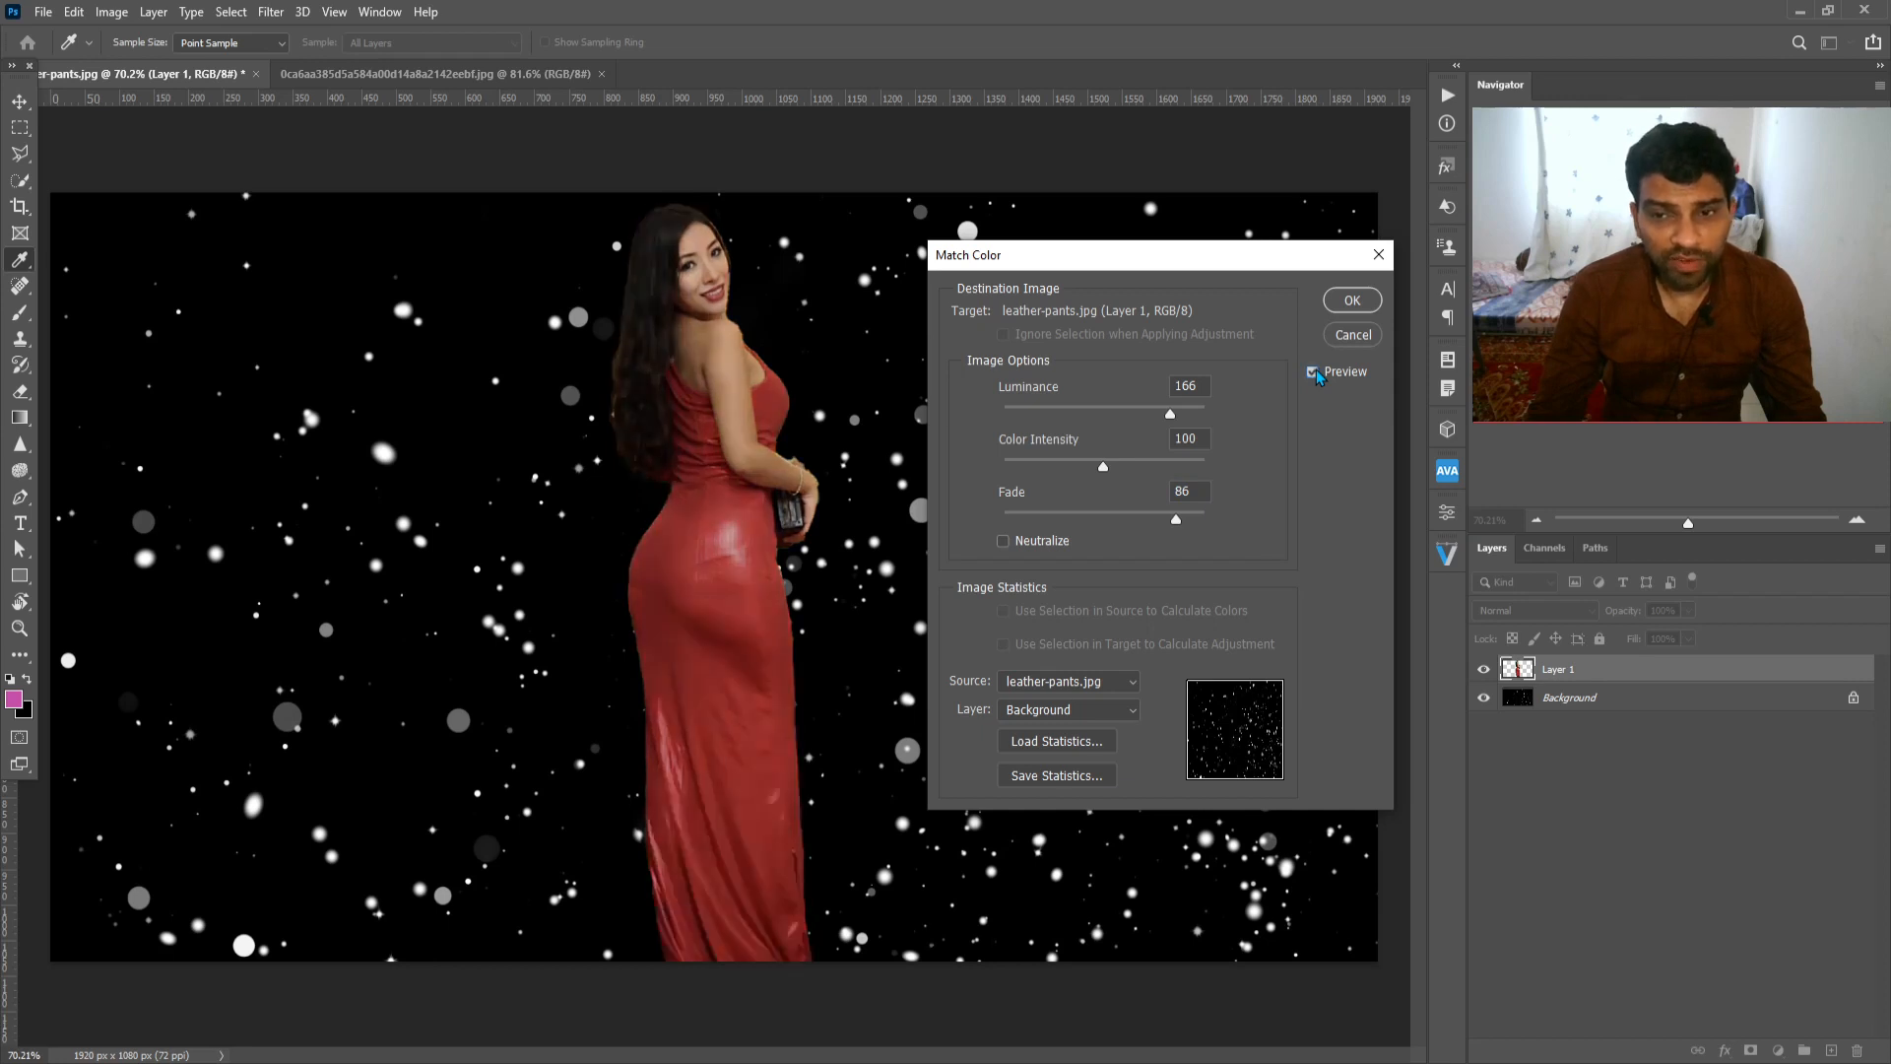
click(1352, 300)
key(v)
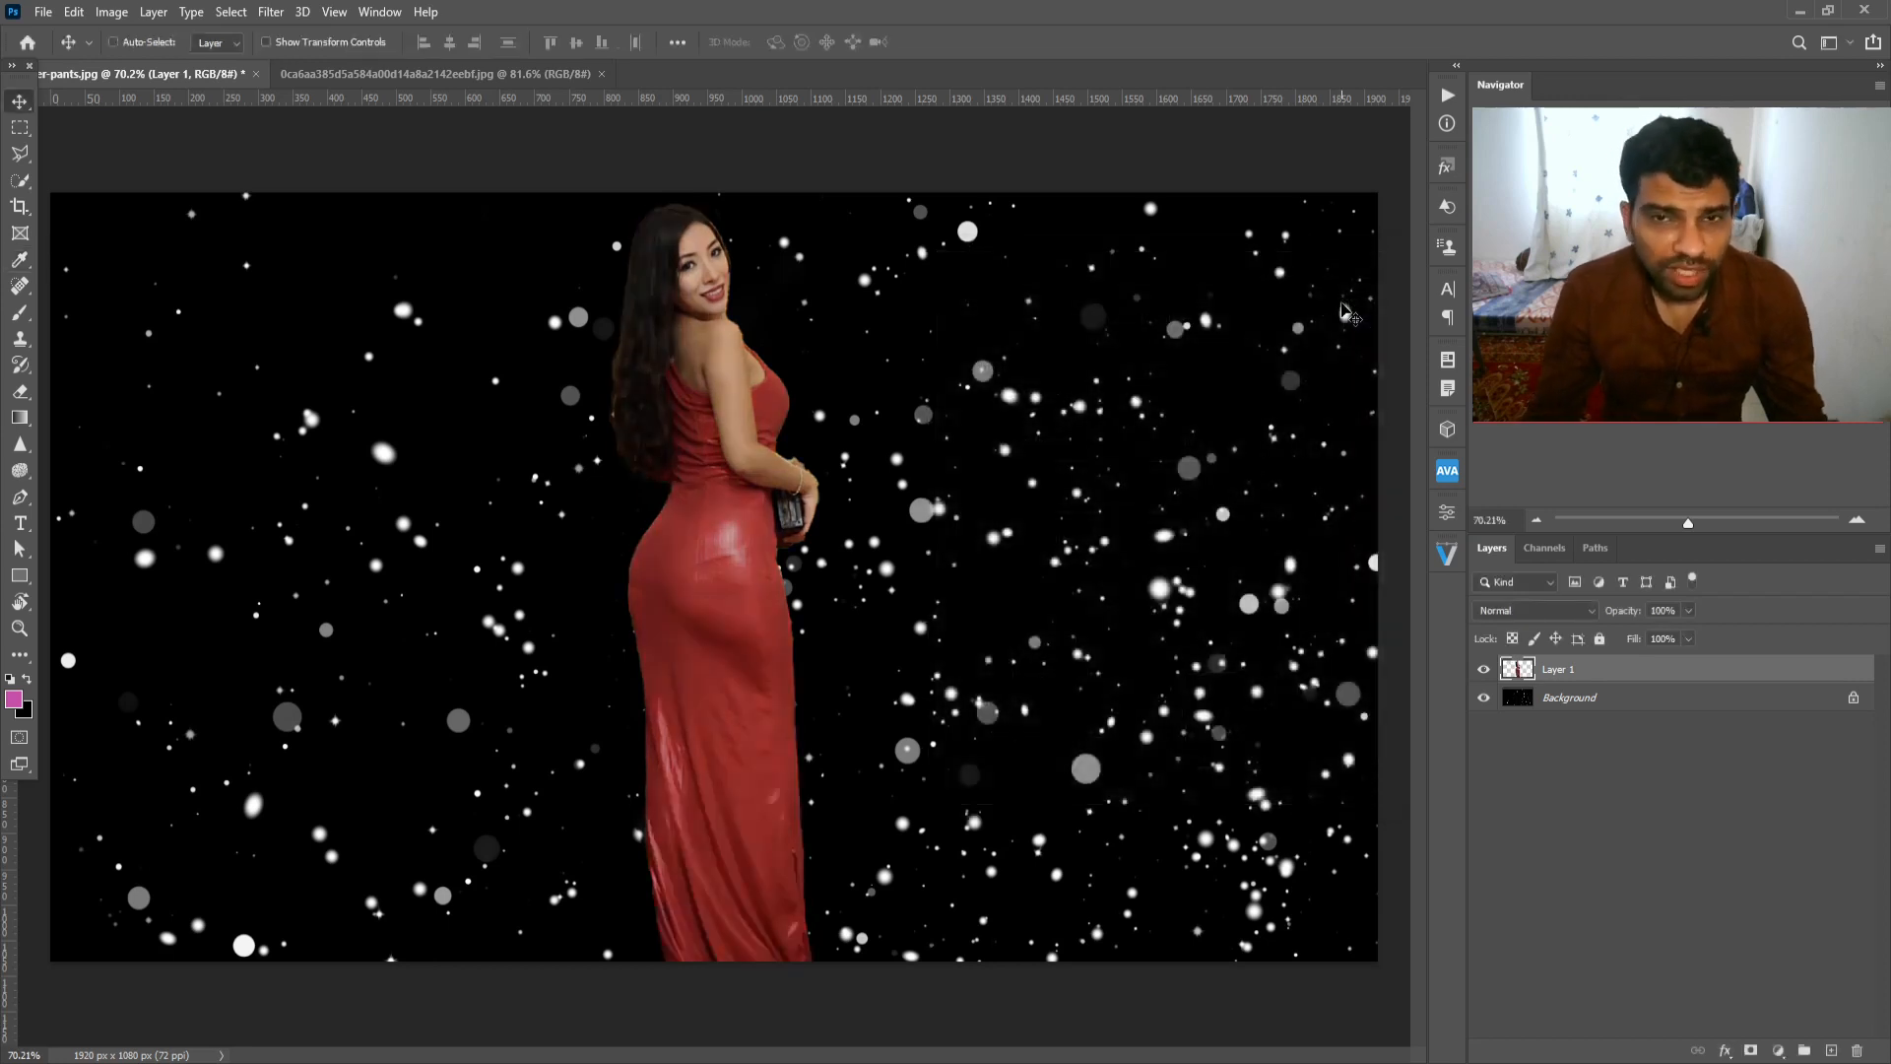